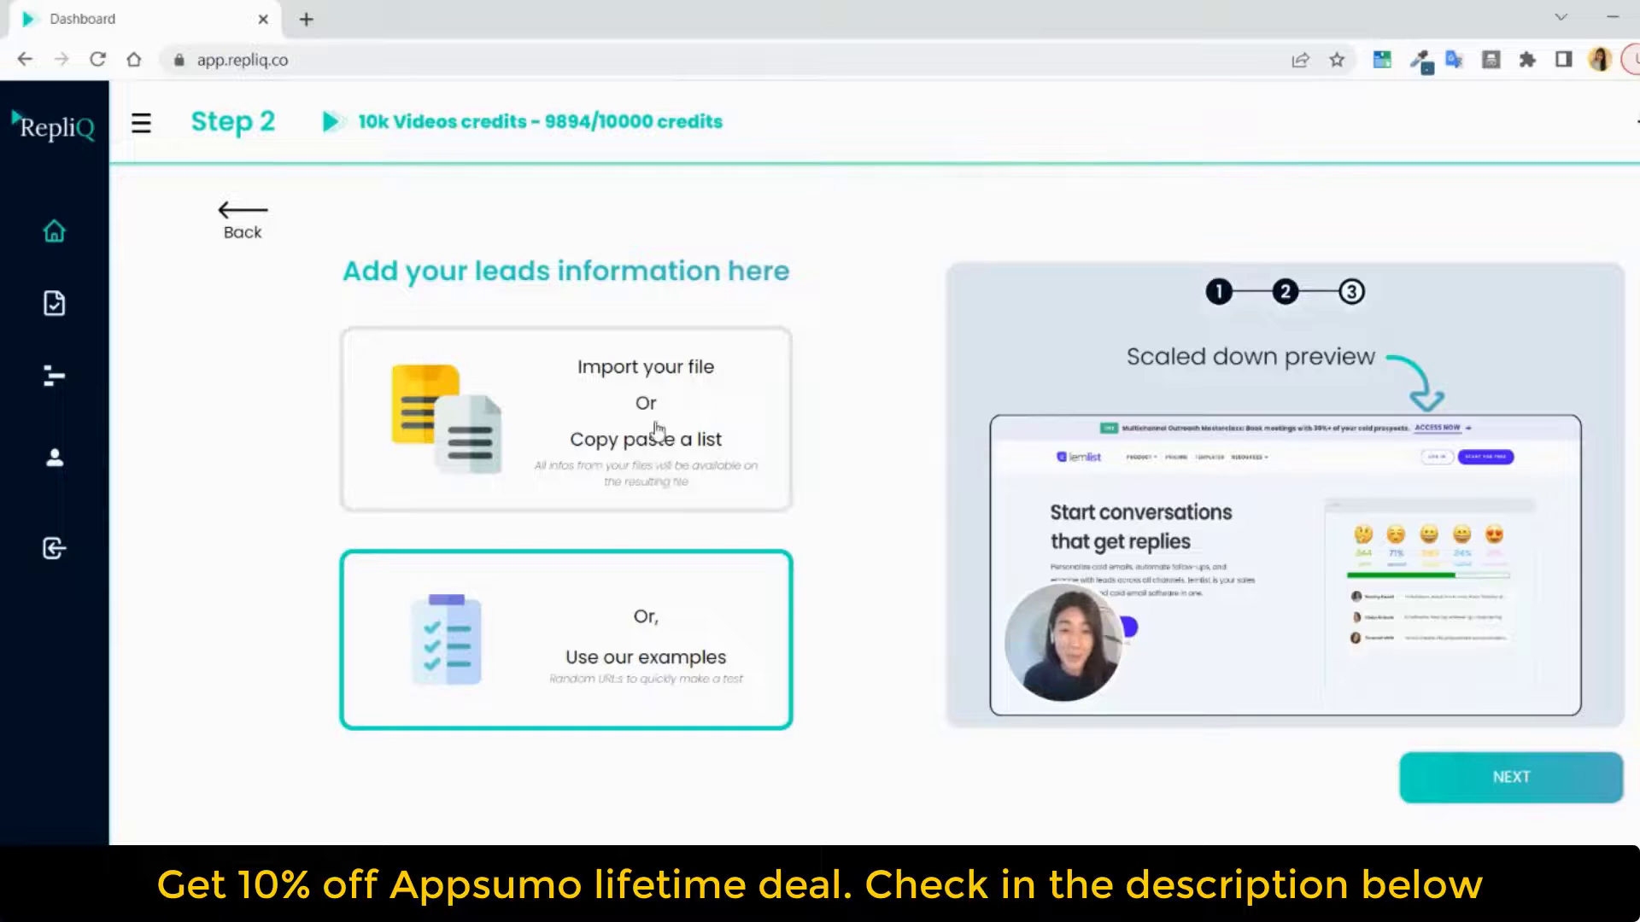
Upload the RepliQ test file from the downloads folder as the leads information
{"action": "left_click", "coordinate": [658, 429]}
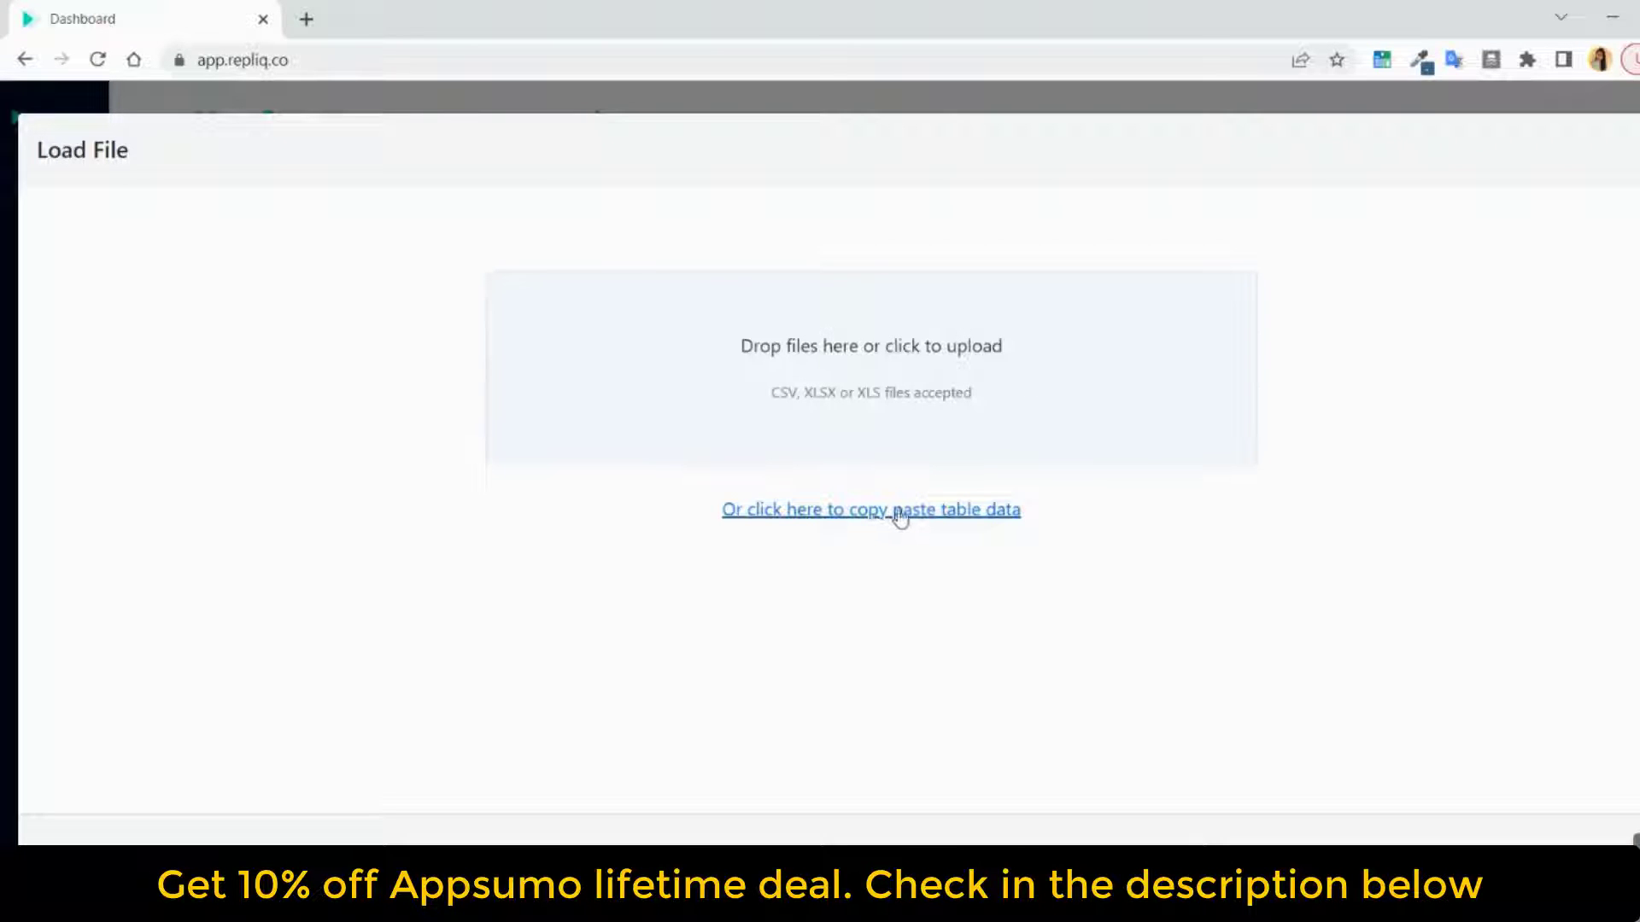
{"action": "left_click", "coordinate": [888, 394]}
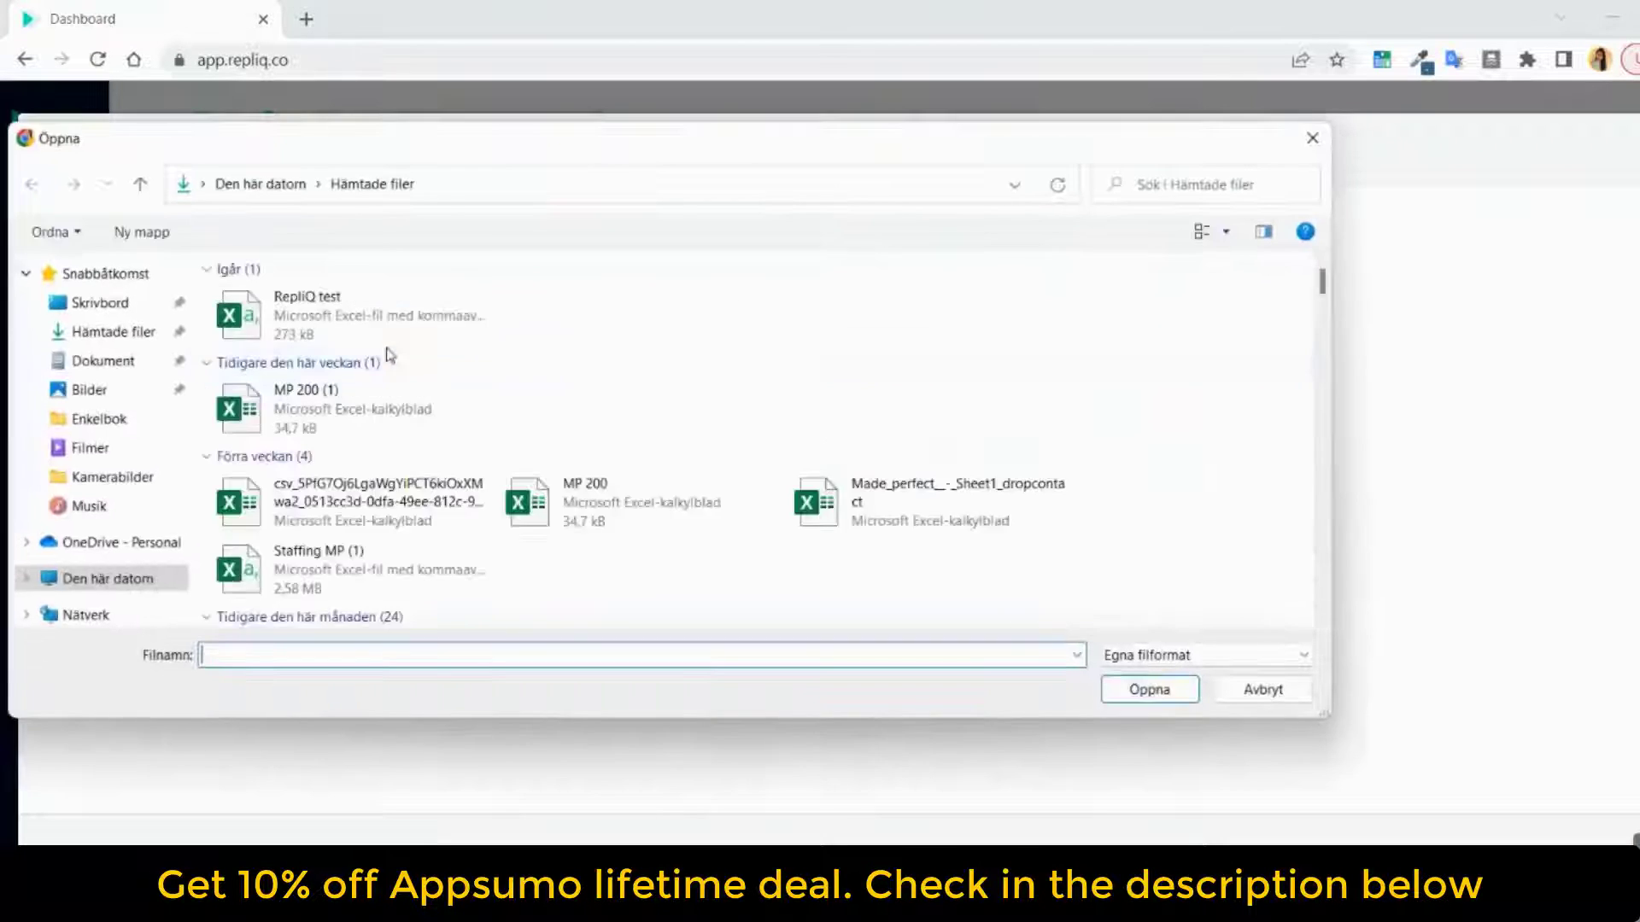
{"action": "left_click", "coordinate": [381, 323]}
{"action": "double_click", "coordinate": [381, 324]}
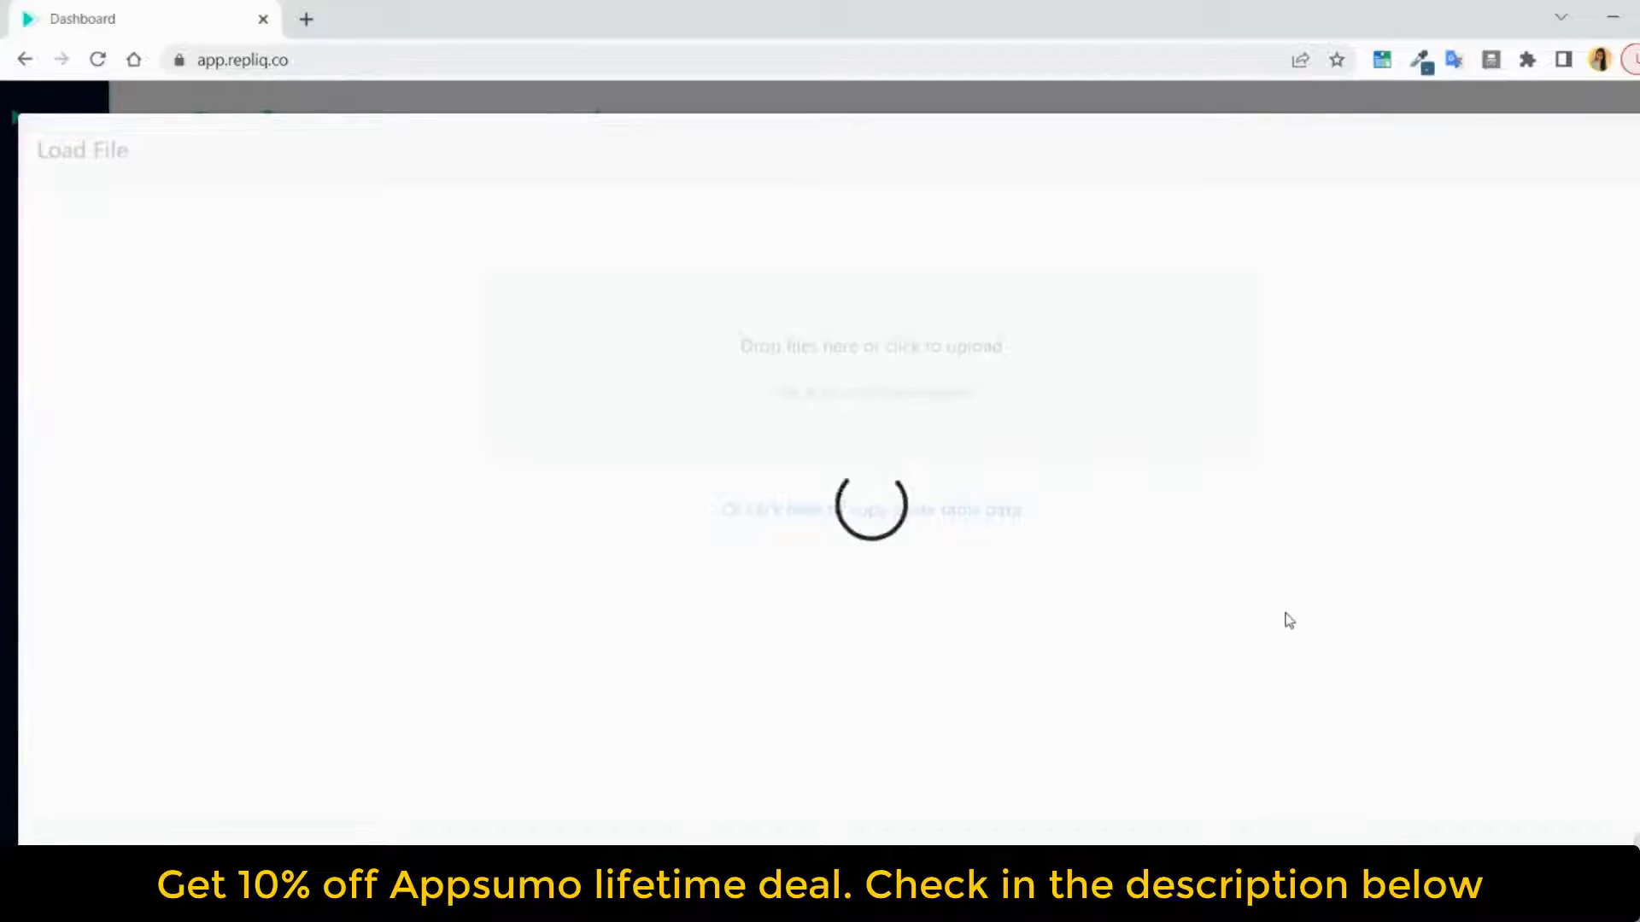
Accept the Website, First Name and Last Name column mapping and submit the verified lead rows
{"action": "mouse_move", "coordinate": [129, 804]}
{"action": "left_mouse_down"}
{"action": "mouse_move", "coordinate": [1230, 811]}
{"action": "mouse_move", "coordinate": [123, 803]}
{"action": "left_mouse_up"}
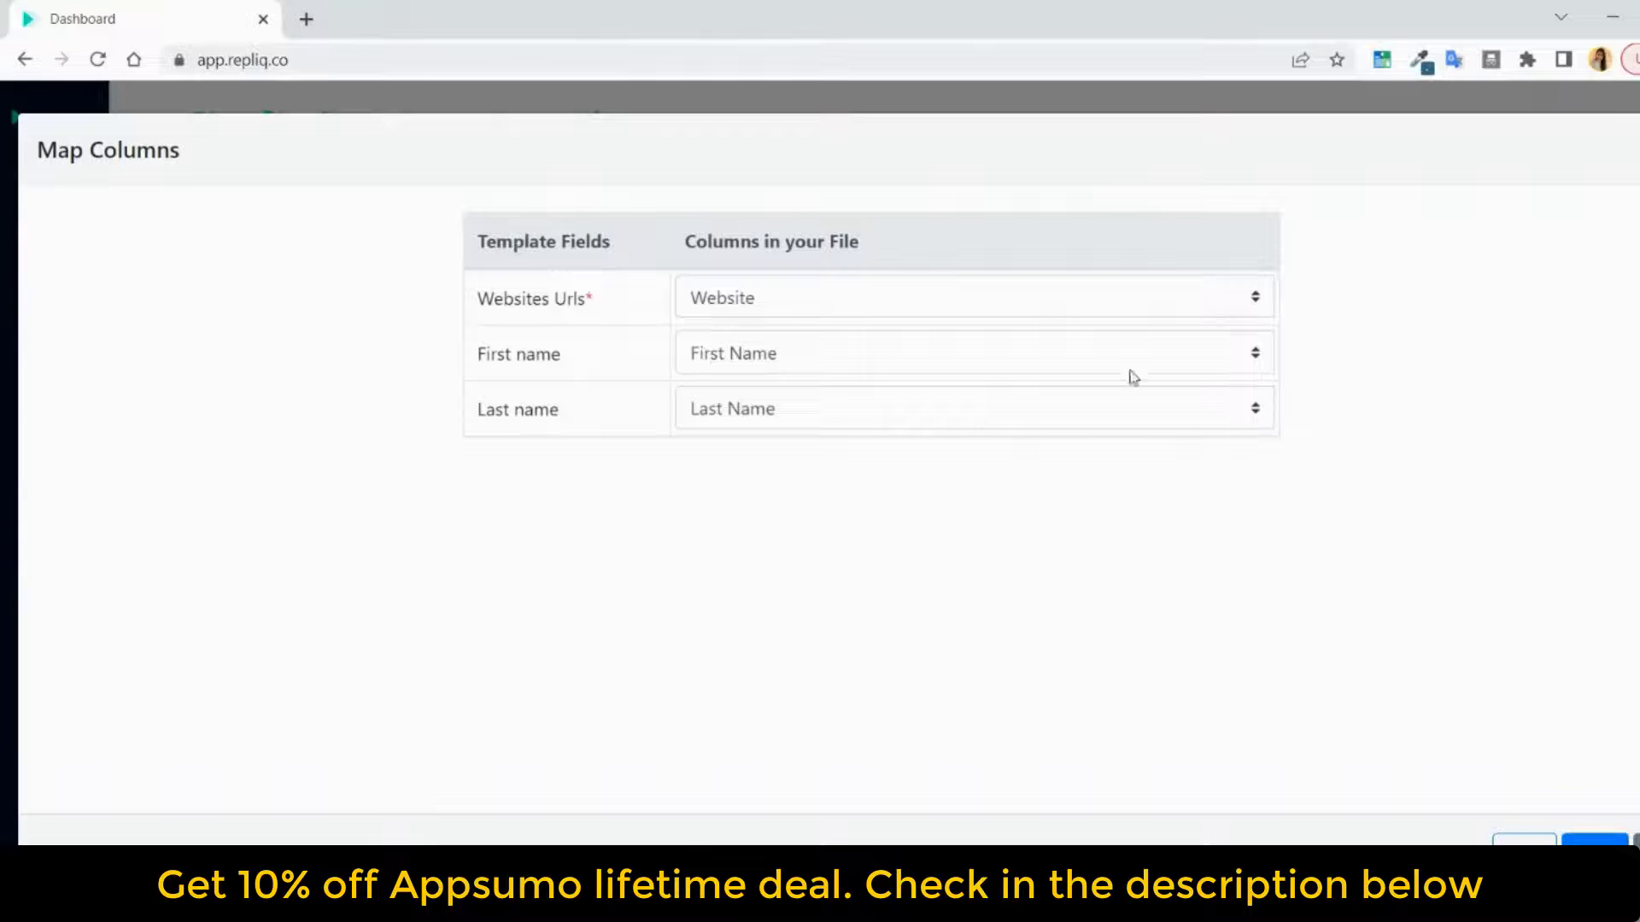
{"action": "left_click", "coordinate": [1594, 840]}
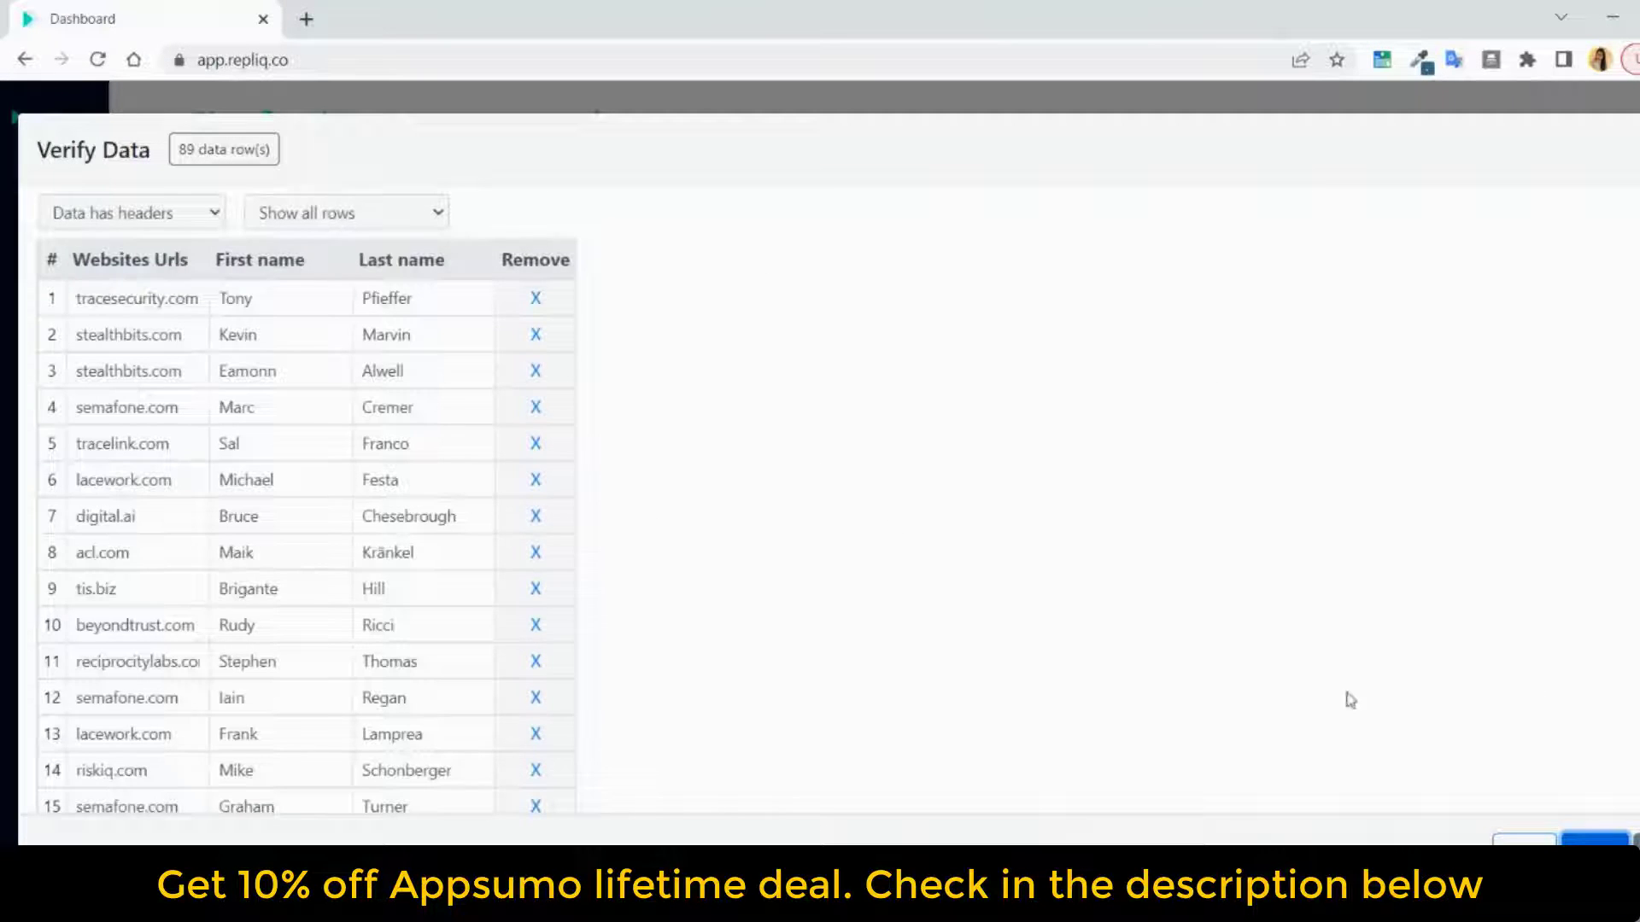
{"action": "scroll", "coordinate": [951, 464], "scroll_direction": "down", "scroll_amount": 20}
{"action": "left_click", "coordinate": [1587, 840]}
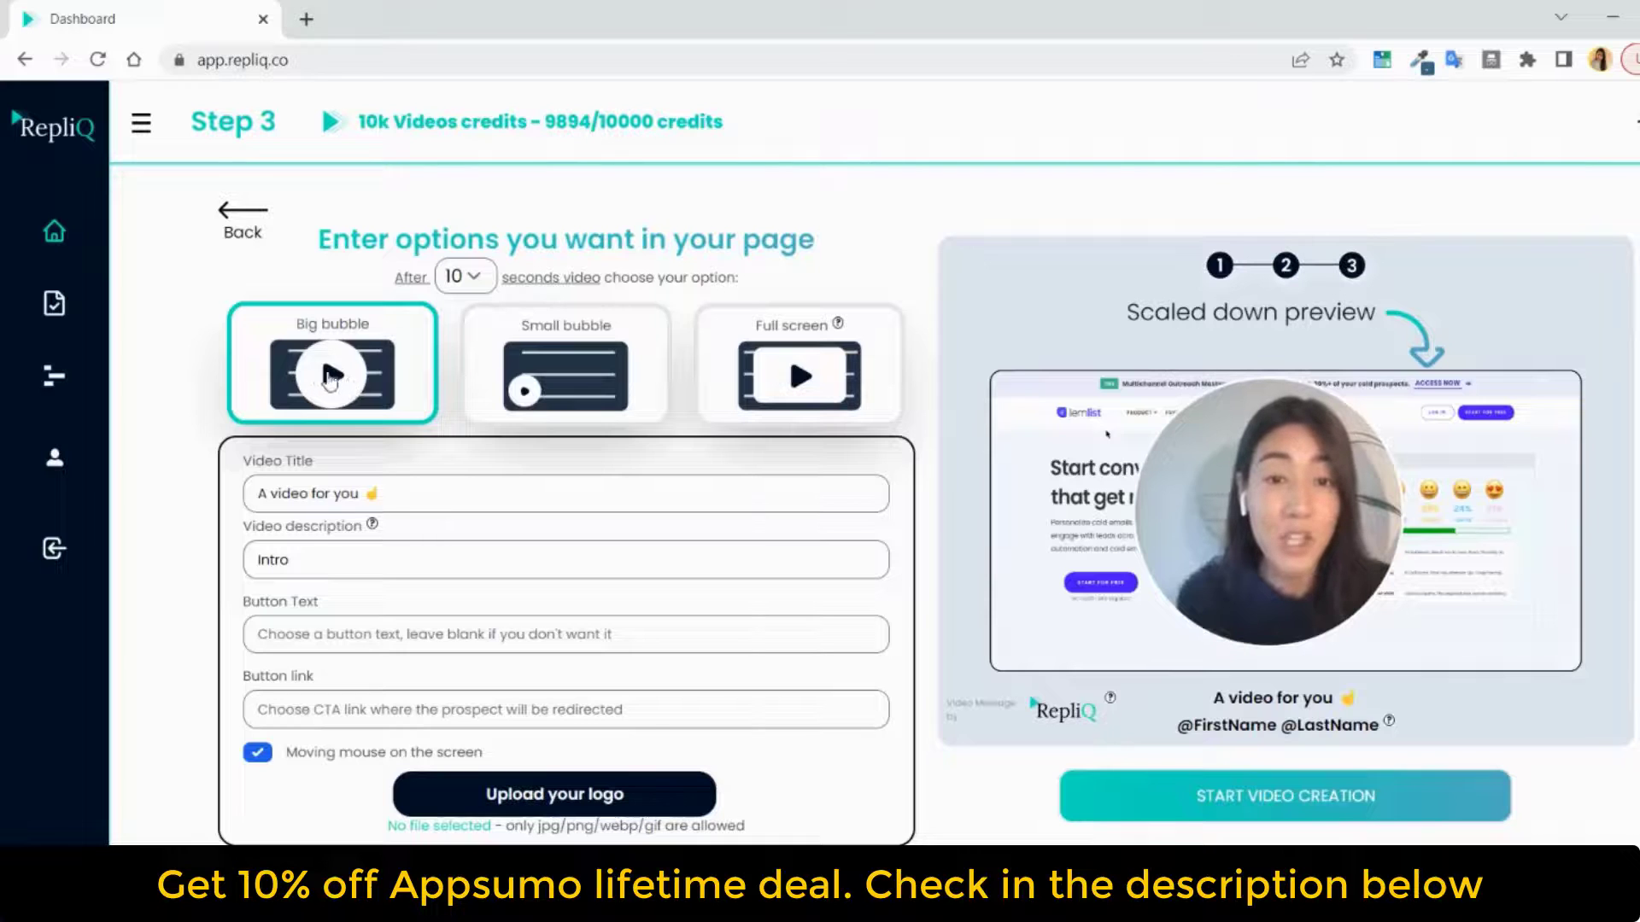
Keep the delay at 10 seconds, preview the small bubble option and choose Full screen as the video display
{"action": "left_click", "coordinate": [461, 276]}
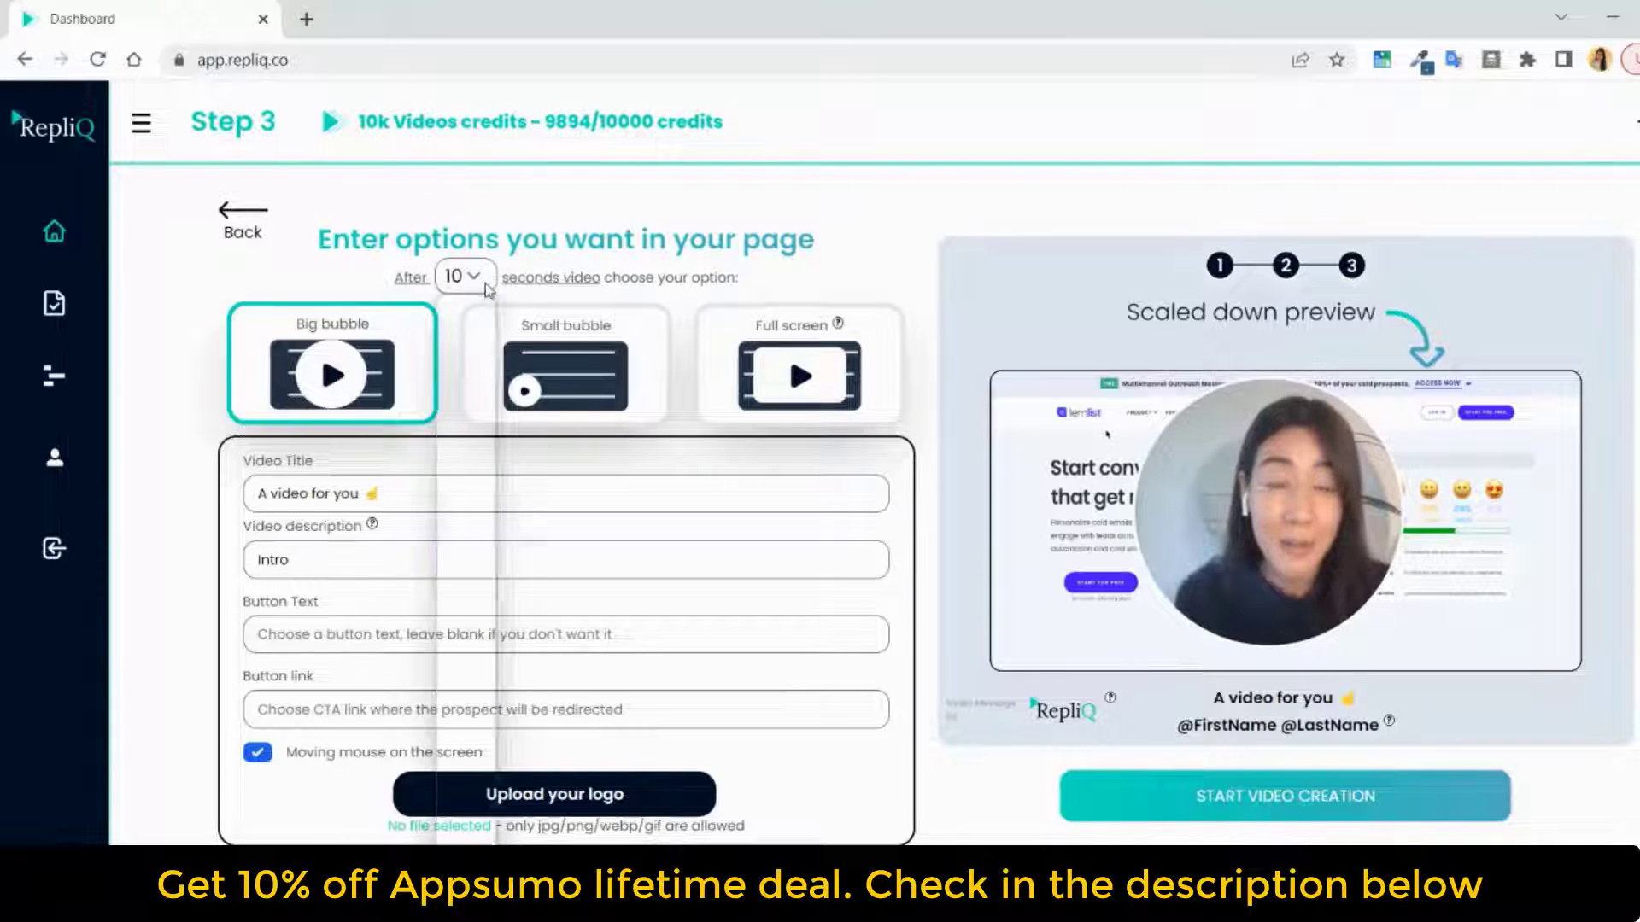
{"action": "scroll", "coordinate": [461, 626], "scroll_direction": "down", "scroll_amount": 3}
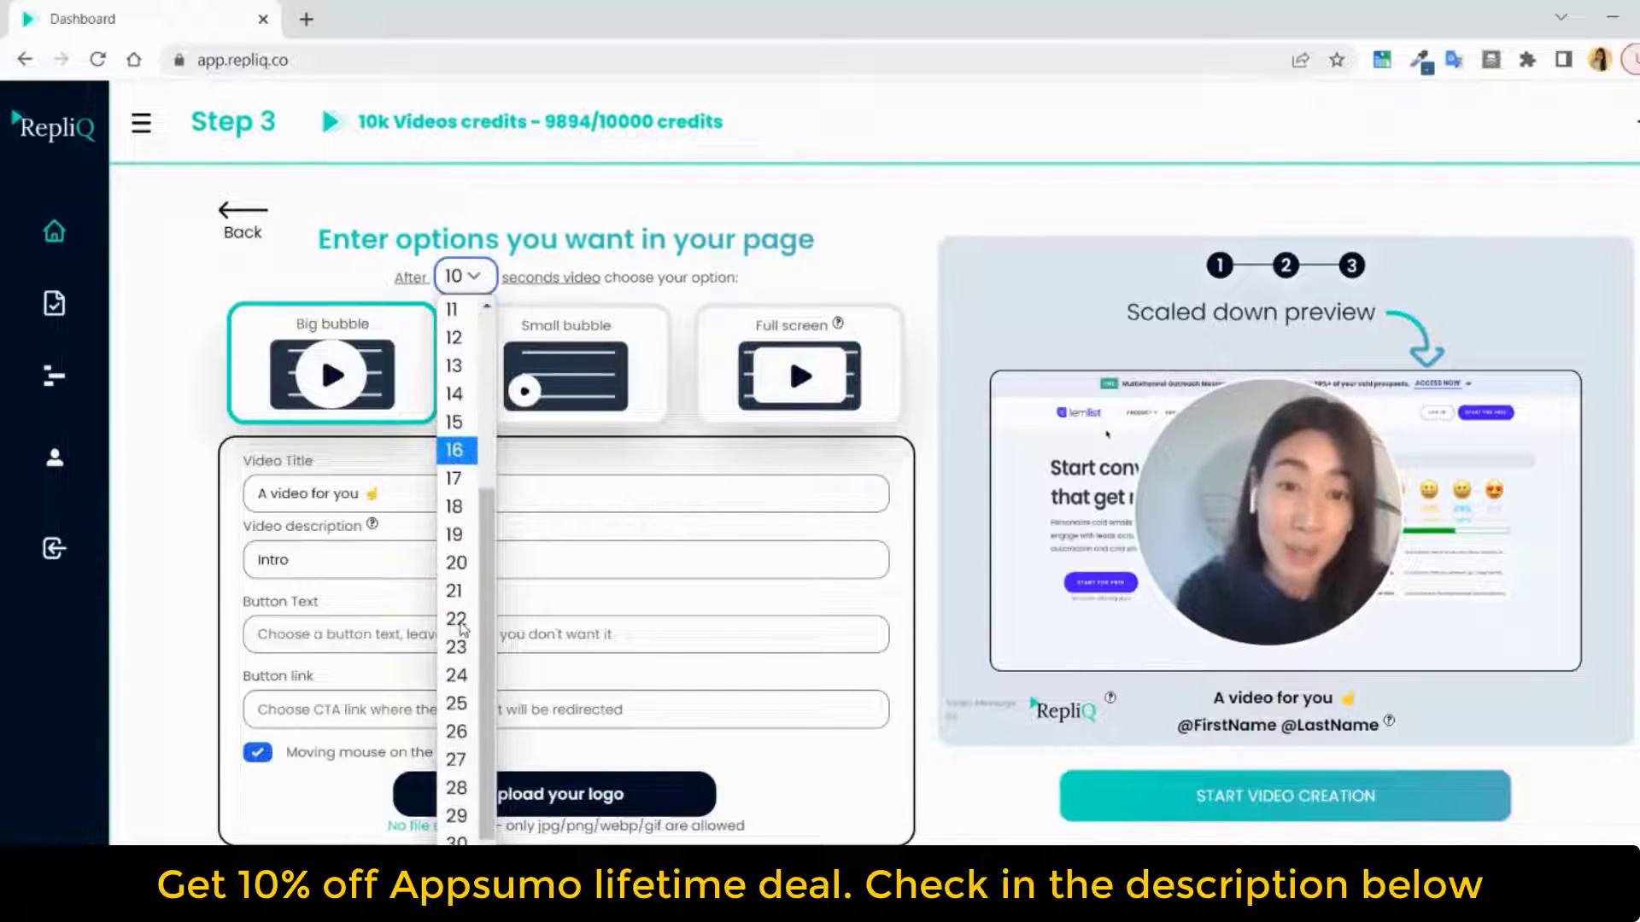
{"action": "scroll", "coordinate": [462, 623], "scroll_direction": "up", "scroll_amount": 3}
{"action": "left_click", "coordinate": [454, 561]}
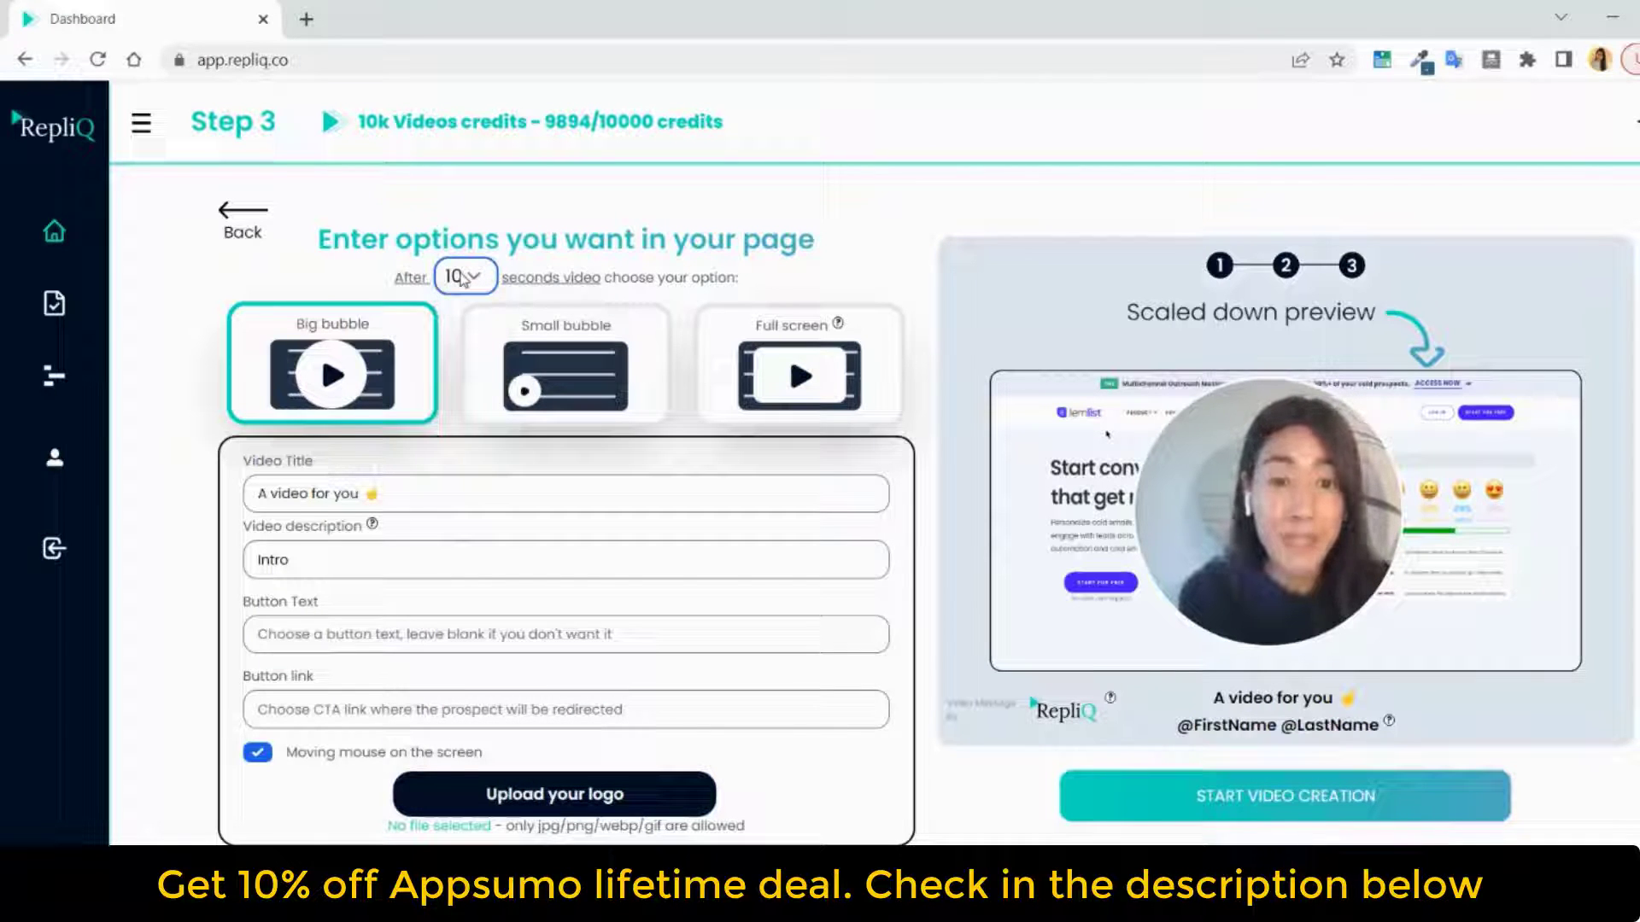
{"action": "left_click", "coordinate": [565, 376]}
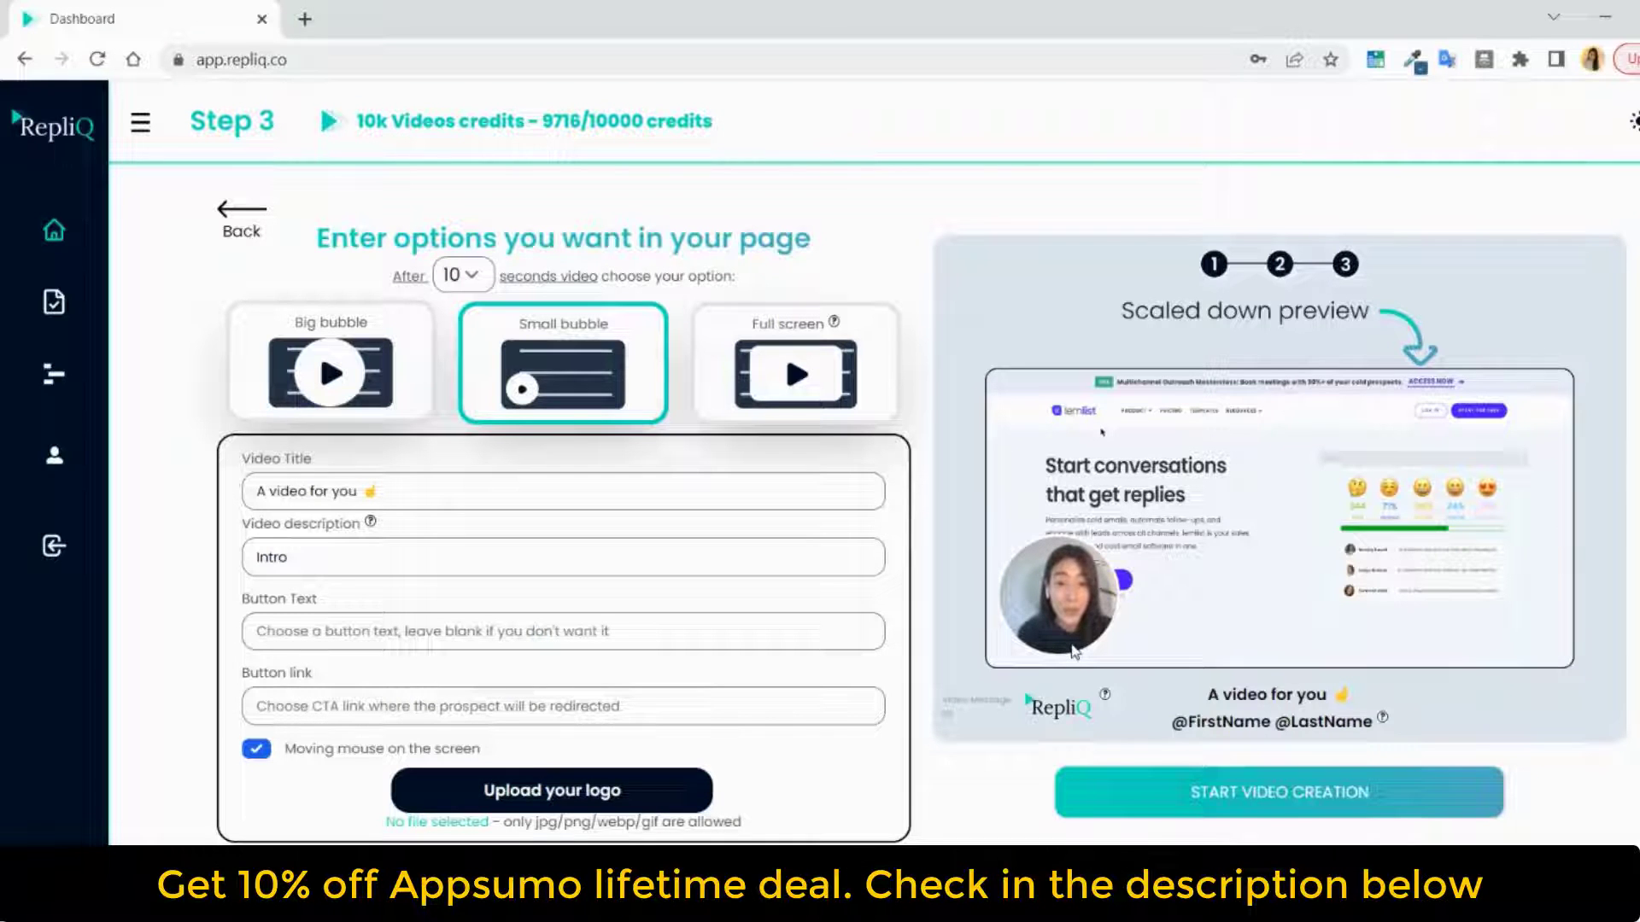
{"action": "left_click", "coordinate": [724, 372]}
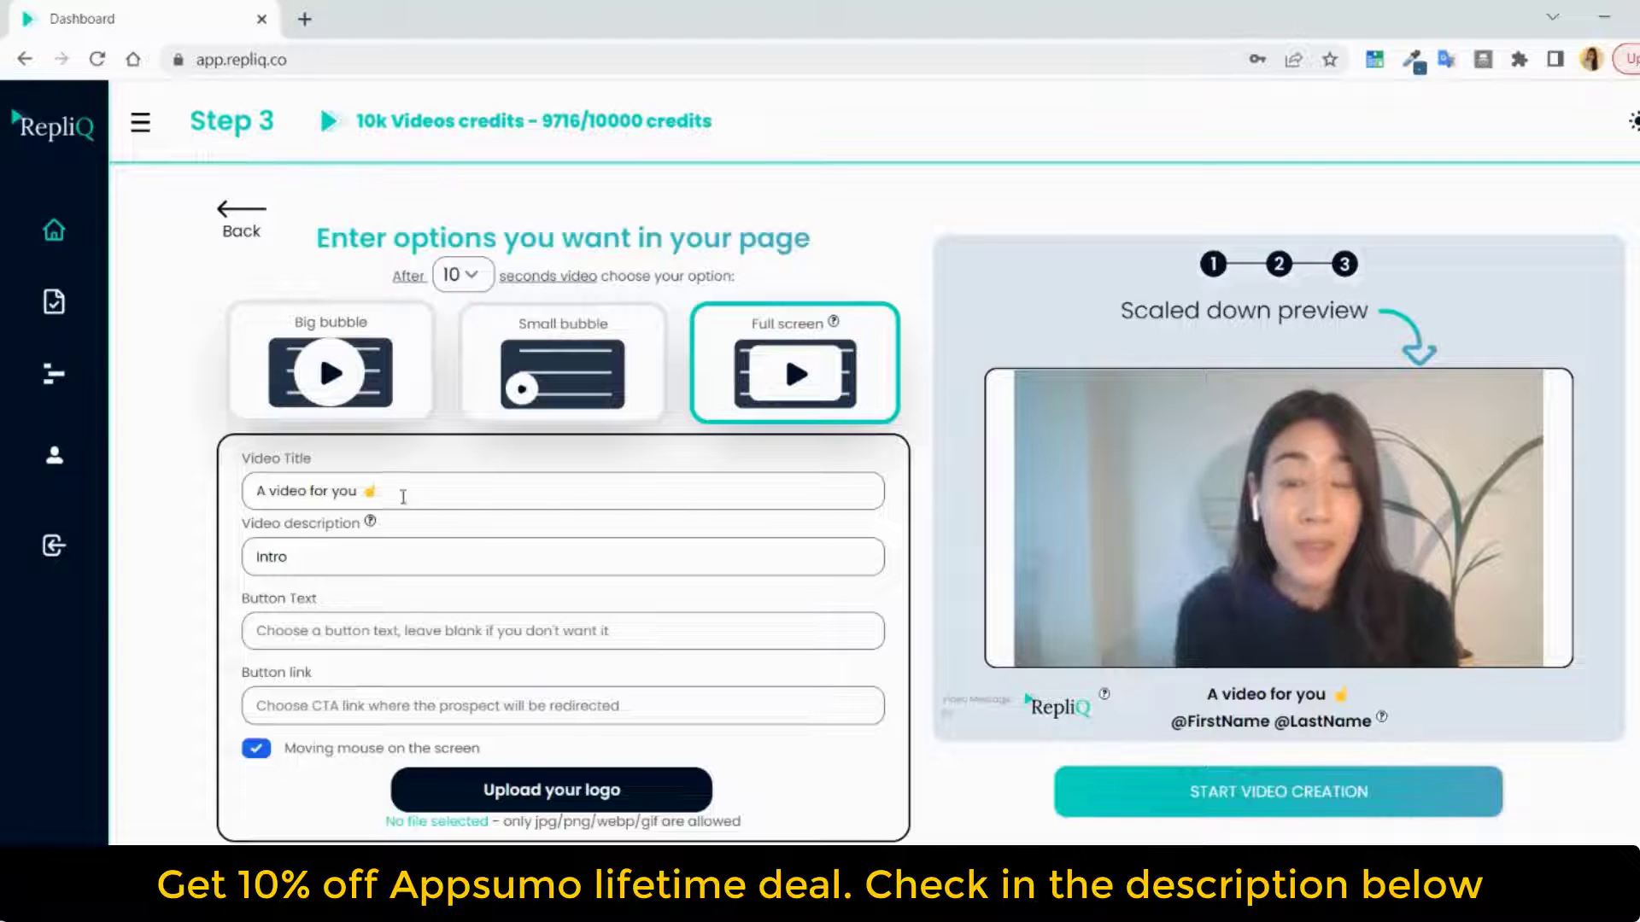
Review the video title, description, button text, button link and moving mouse options of the video page
{"action": "left_click_drag", "start_coordinate": [429, 493], "coordinate": [227, 495]}
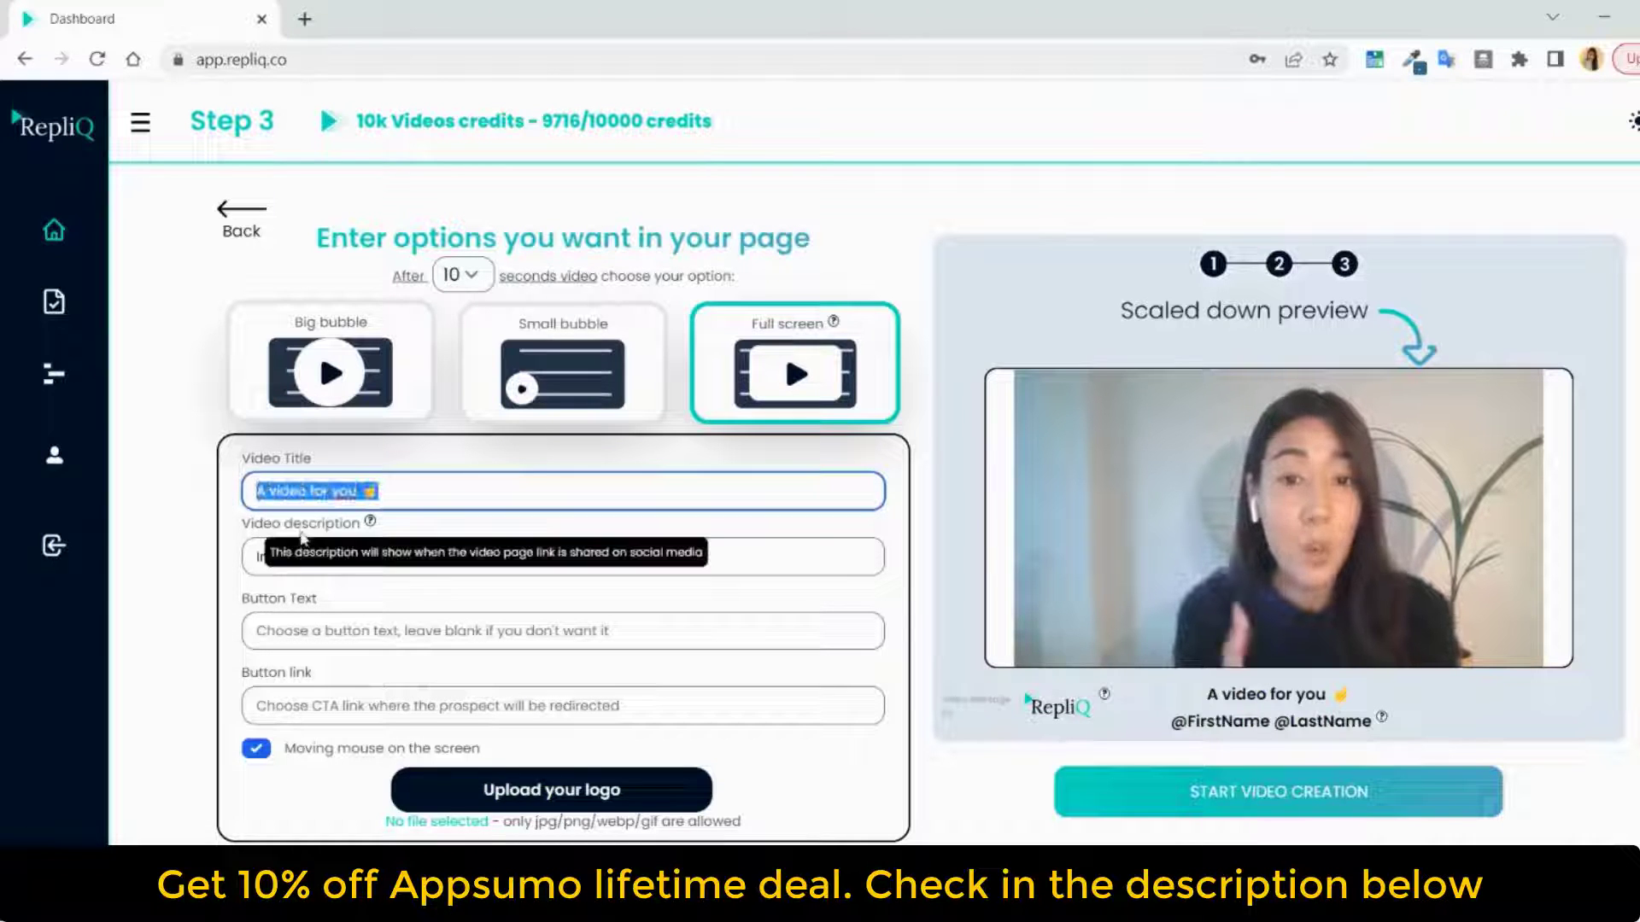
{"action": "key", "text": "Tab"}
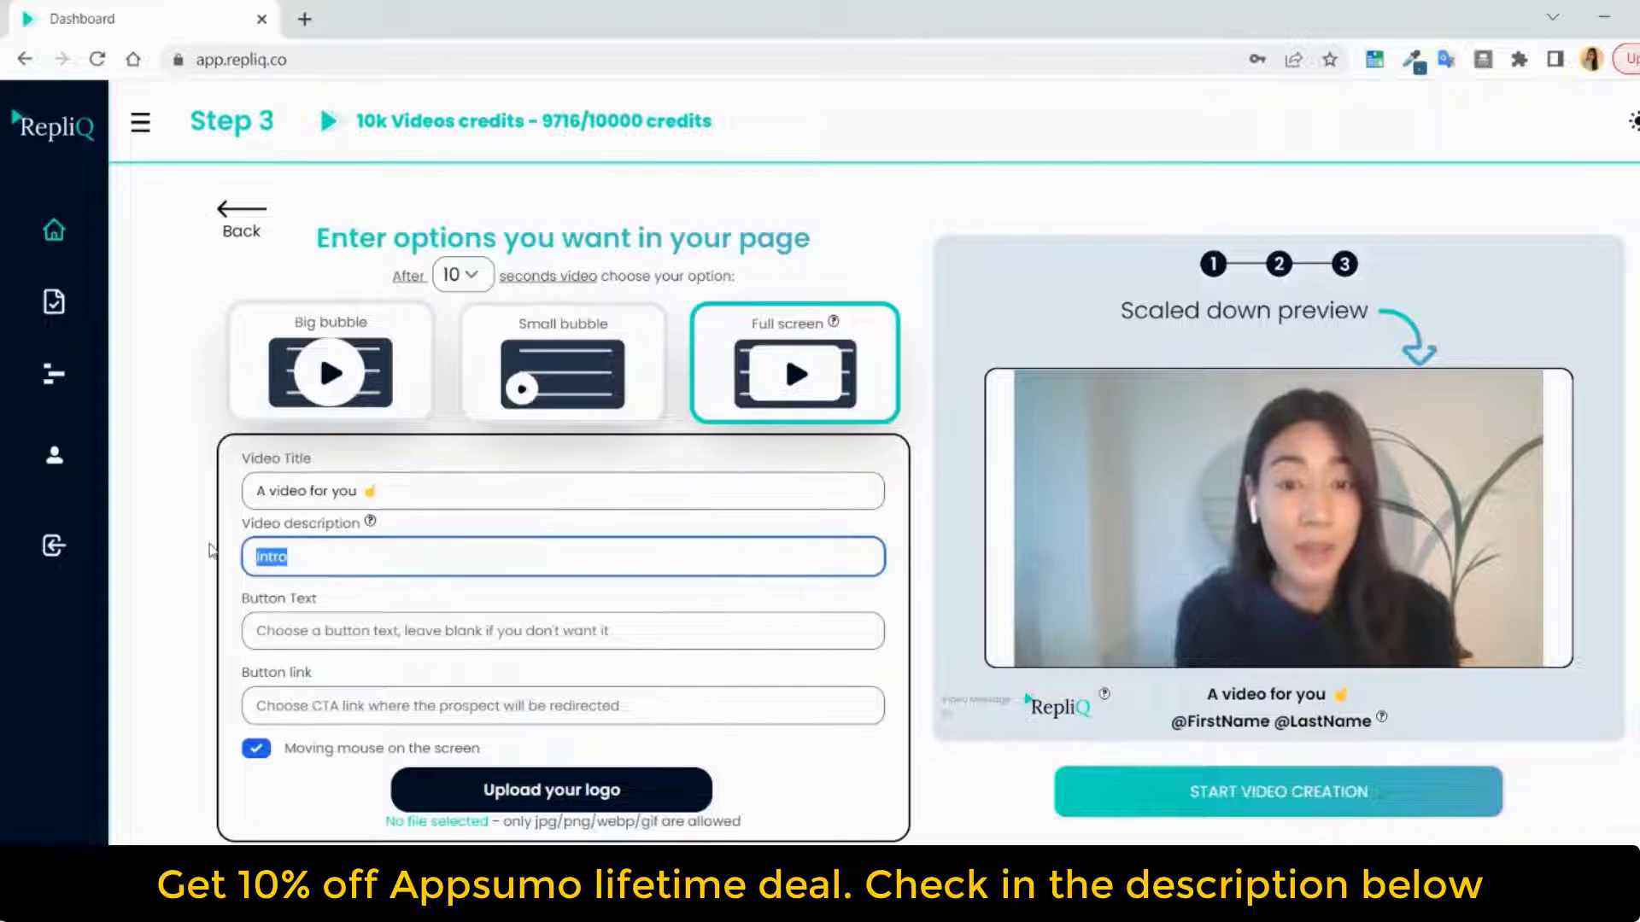
{"action": "left_click", "coordinate": [302, 621]}
{"action": "left_click", "coordinate": [276, 704]}
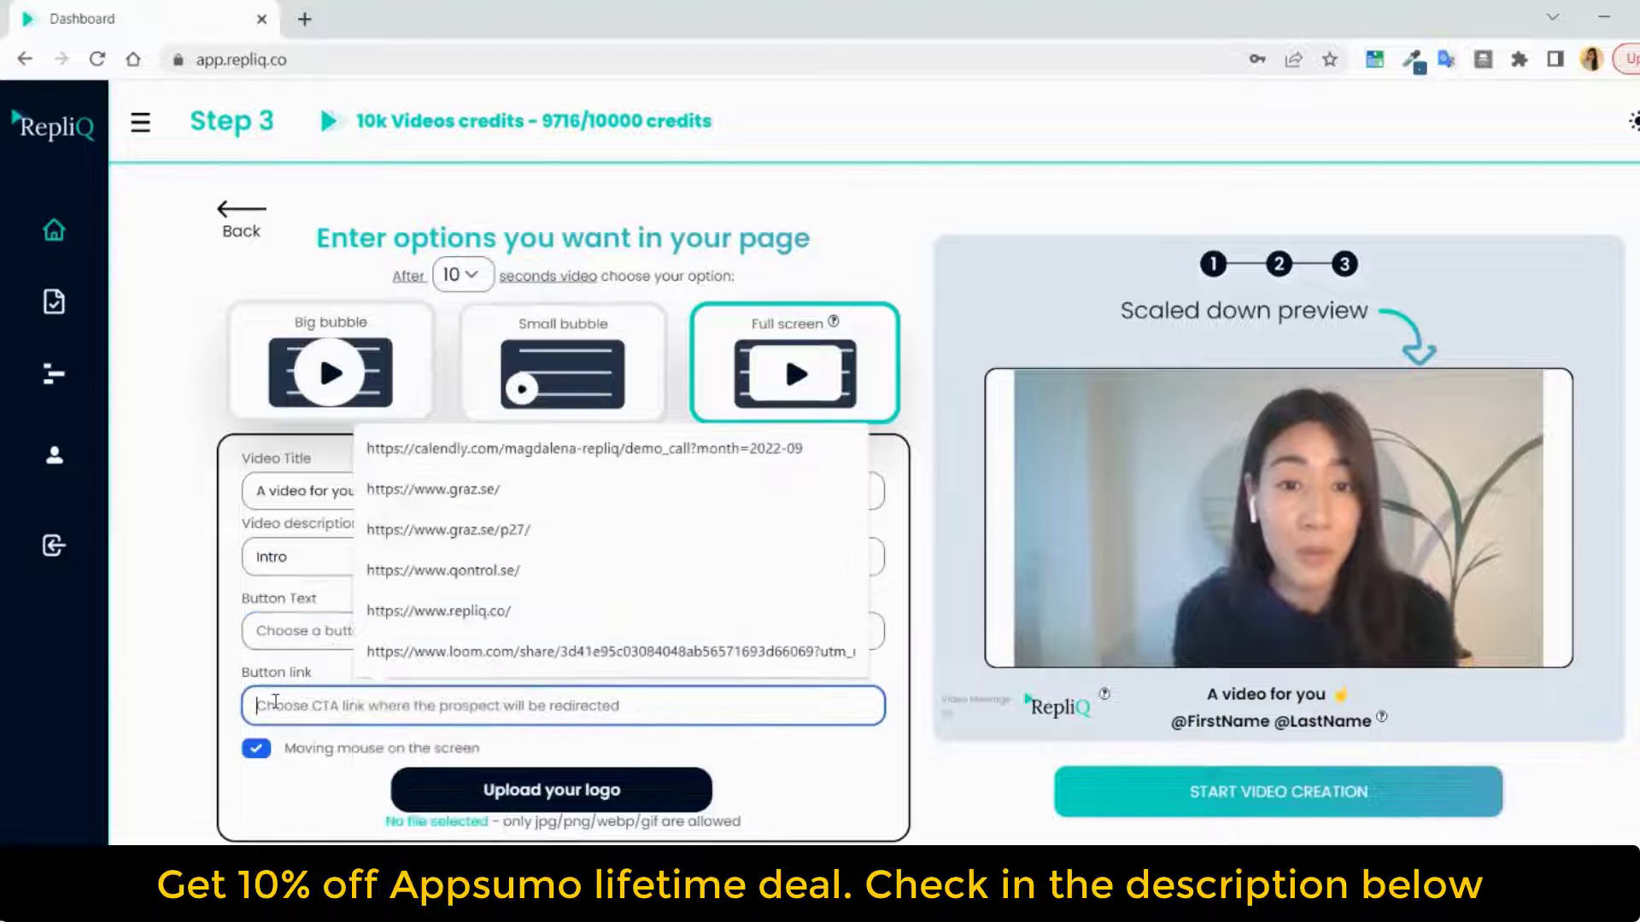
{"action": "left_click", "coordinate": [257, 747]}
{"action": "left_click", "coordinate": [257, 748]}
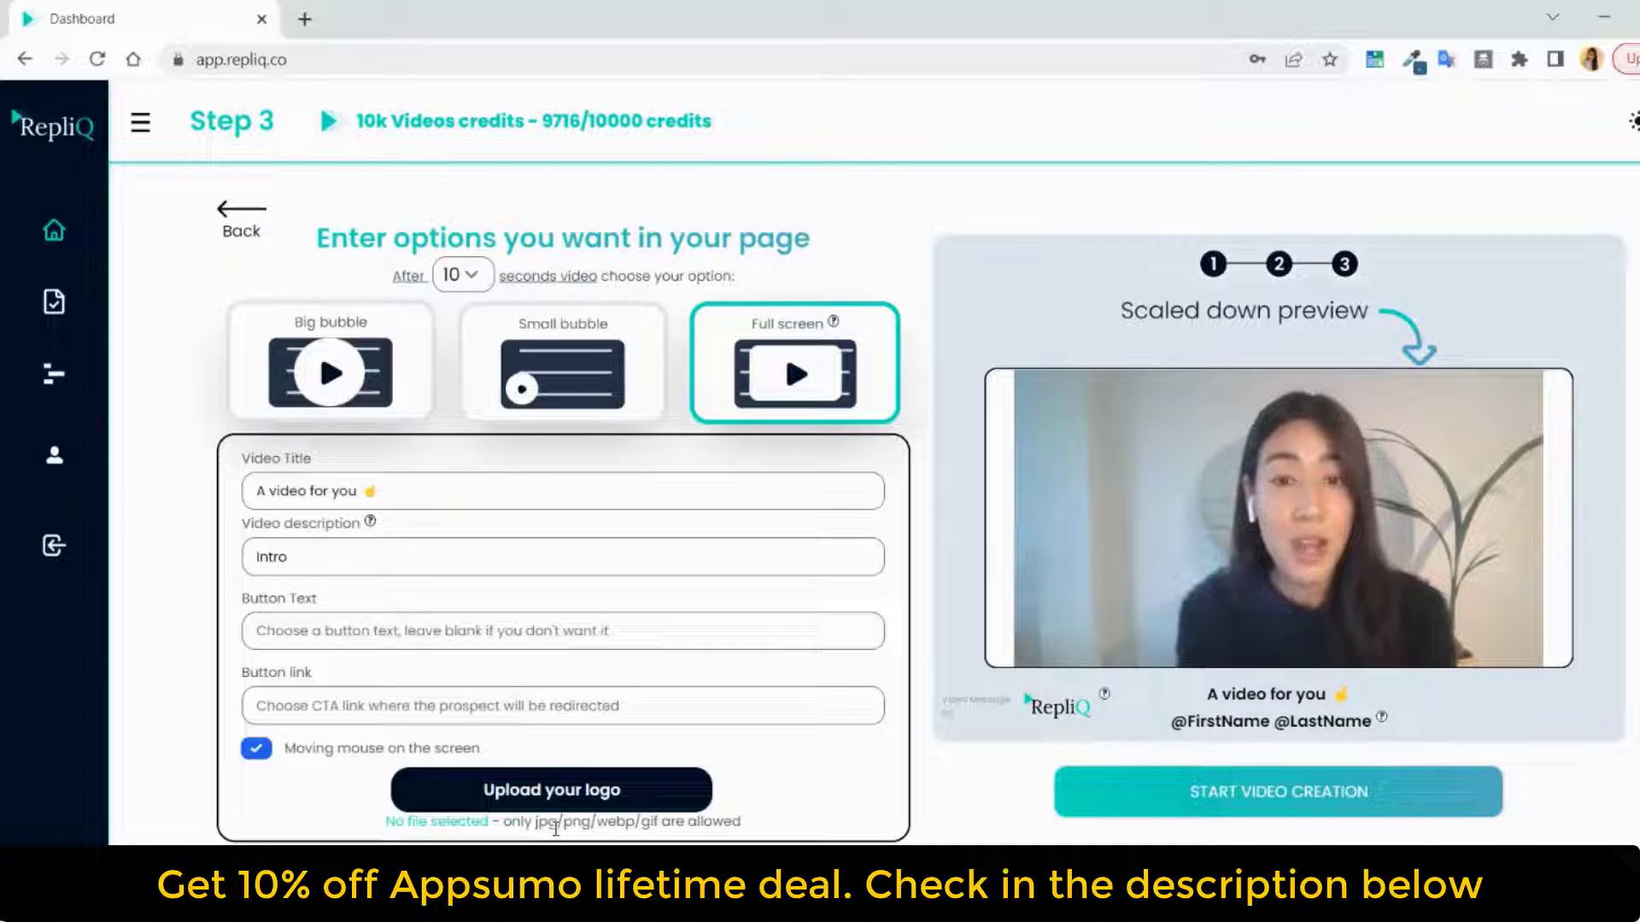
Start the video creation and download the result file for Csv N° 40
{"action": "left_click", "coordinate": [1231, 798]}
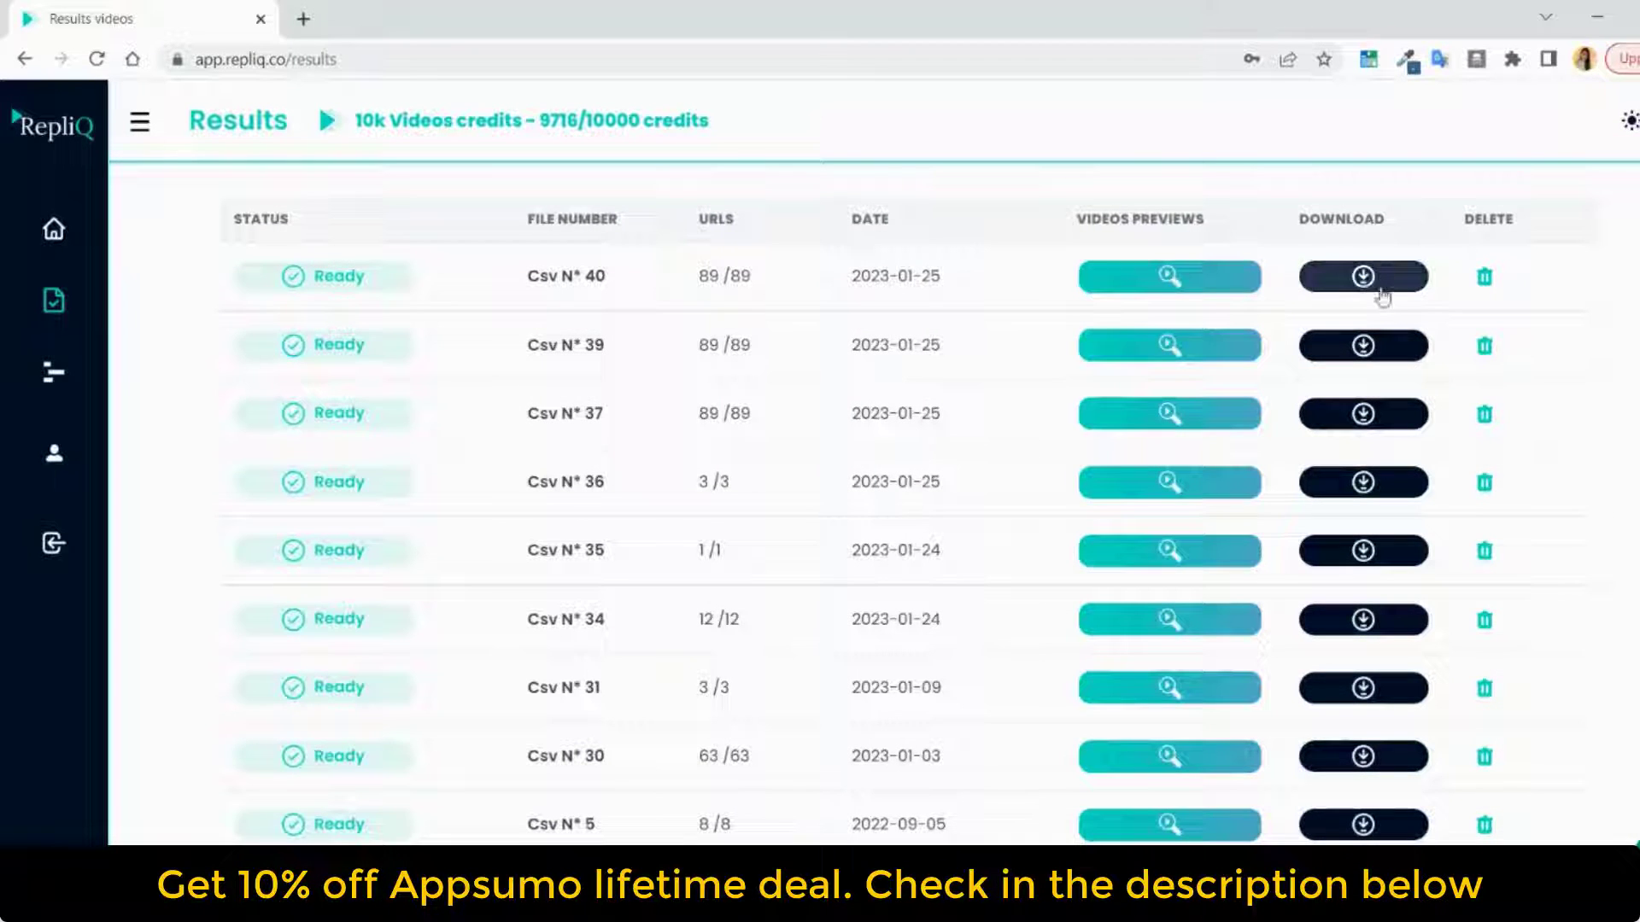
{"action": "left_click", "coordinate": [1353, 283]}
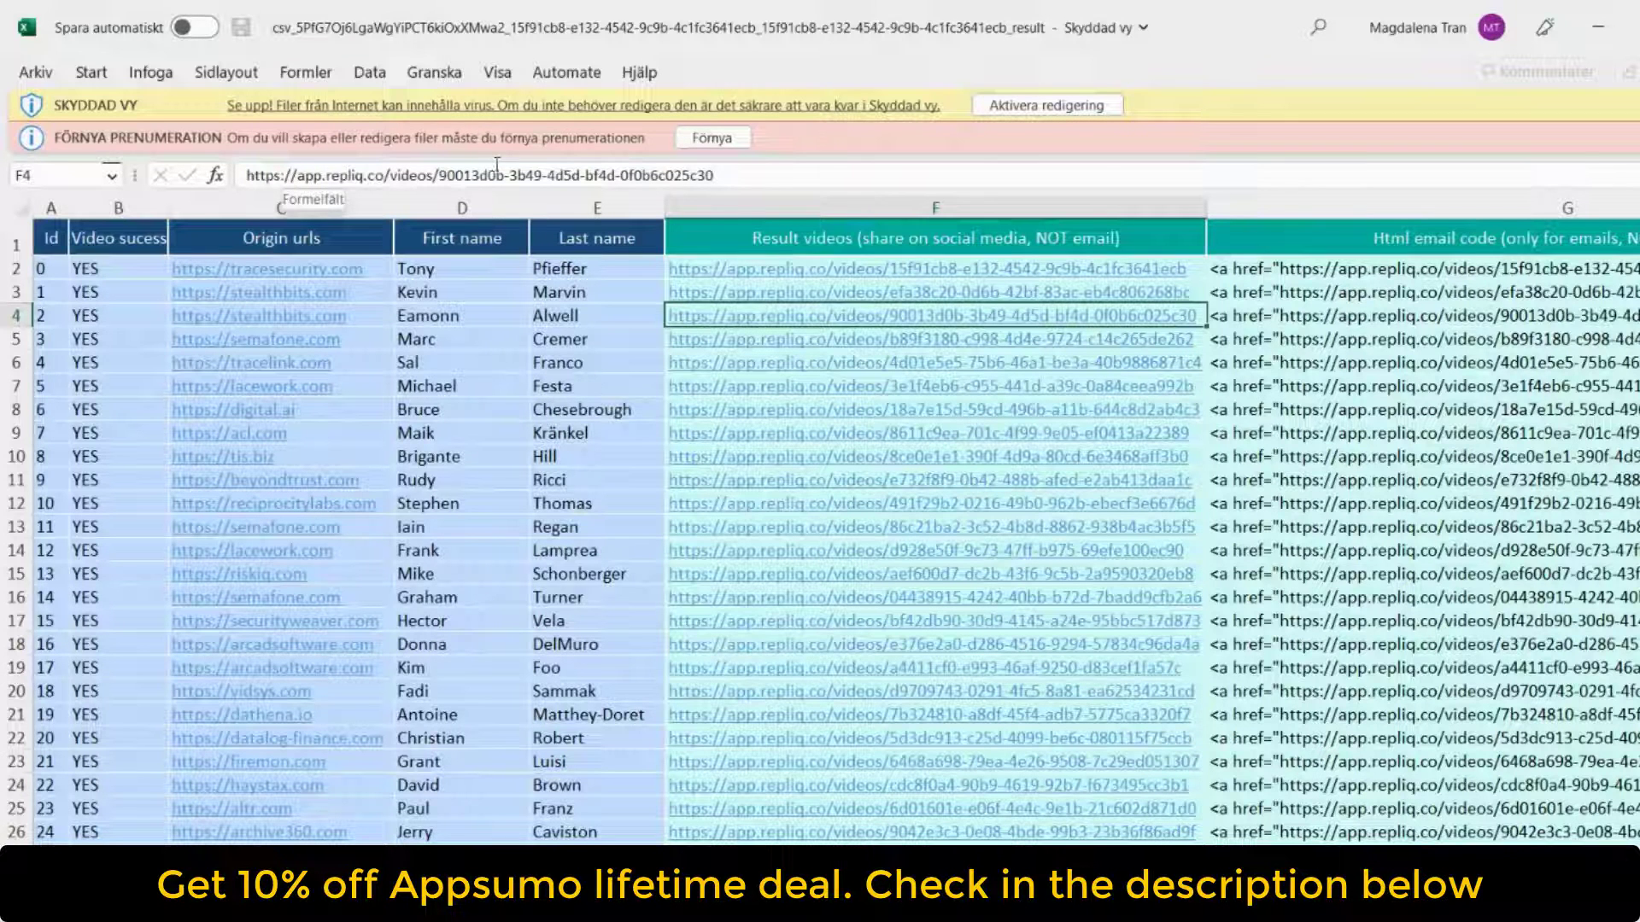
Examine the downloaded spreadsheet's video success, result video link and HTML email code columns across the lead rows
{"action": "left_click", "coordinate": [760, 243]}
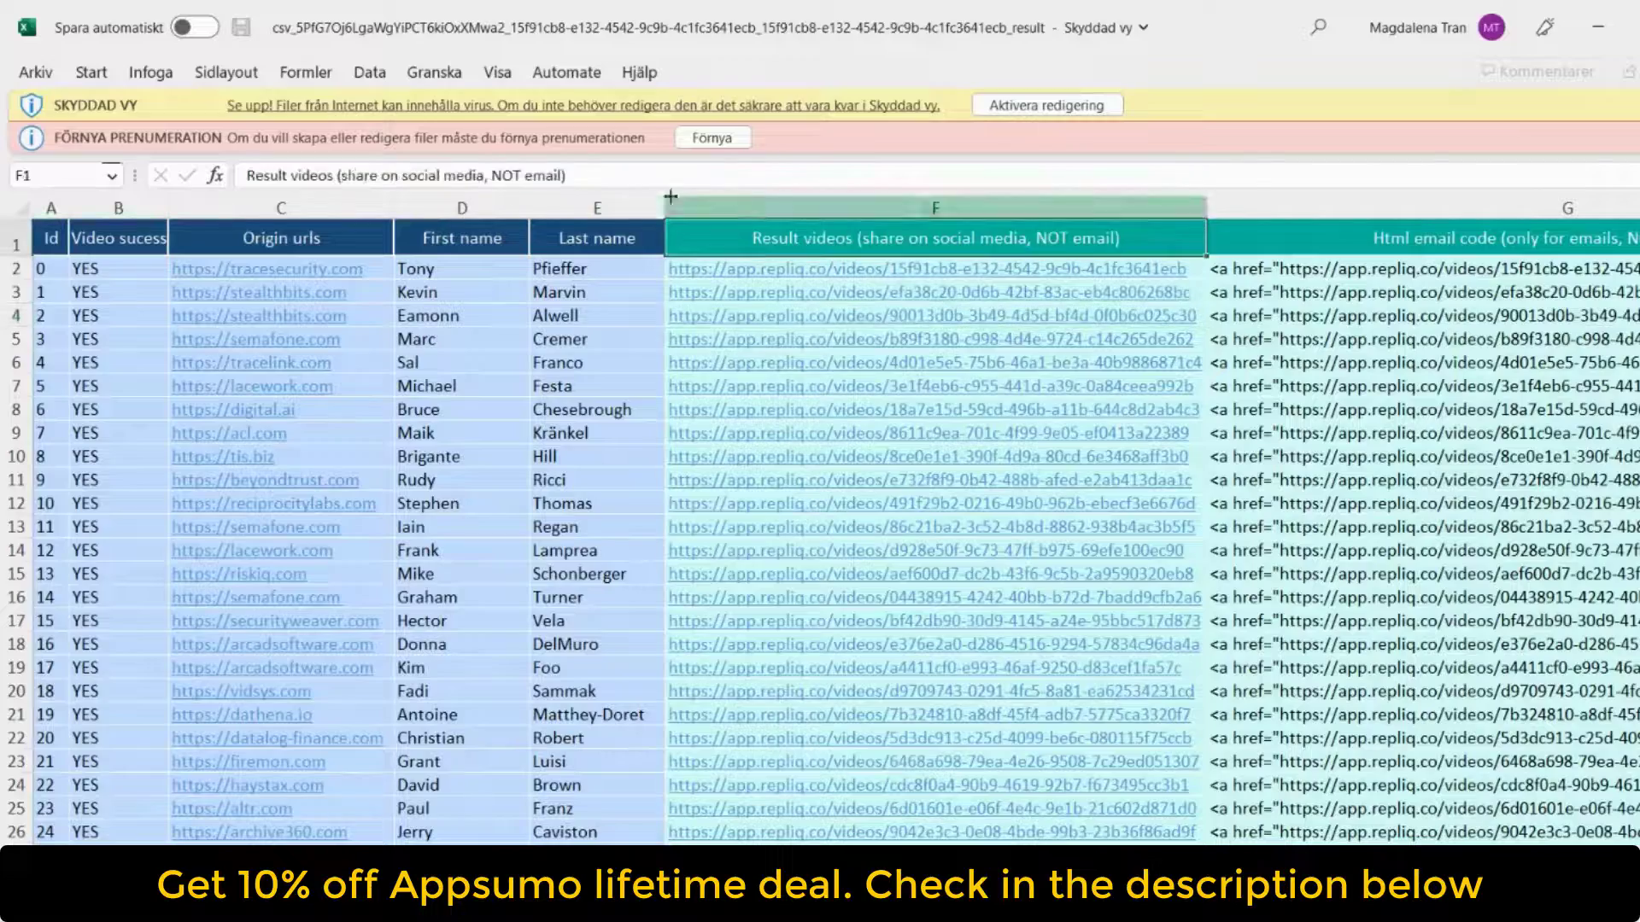
{"action": "left_click", "coordinate": [118, 237]}
{"action": "scroll", "coordinate": [118, 384], "scroll_direction": "down", "scroll_amount": 10}
{"action": "scroll", "coordinate": [117, 387], "scroll_direction": "up", "scroll_amount": 9}
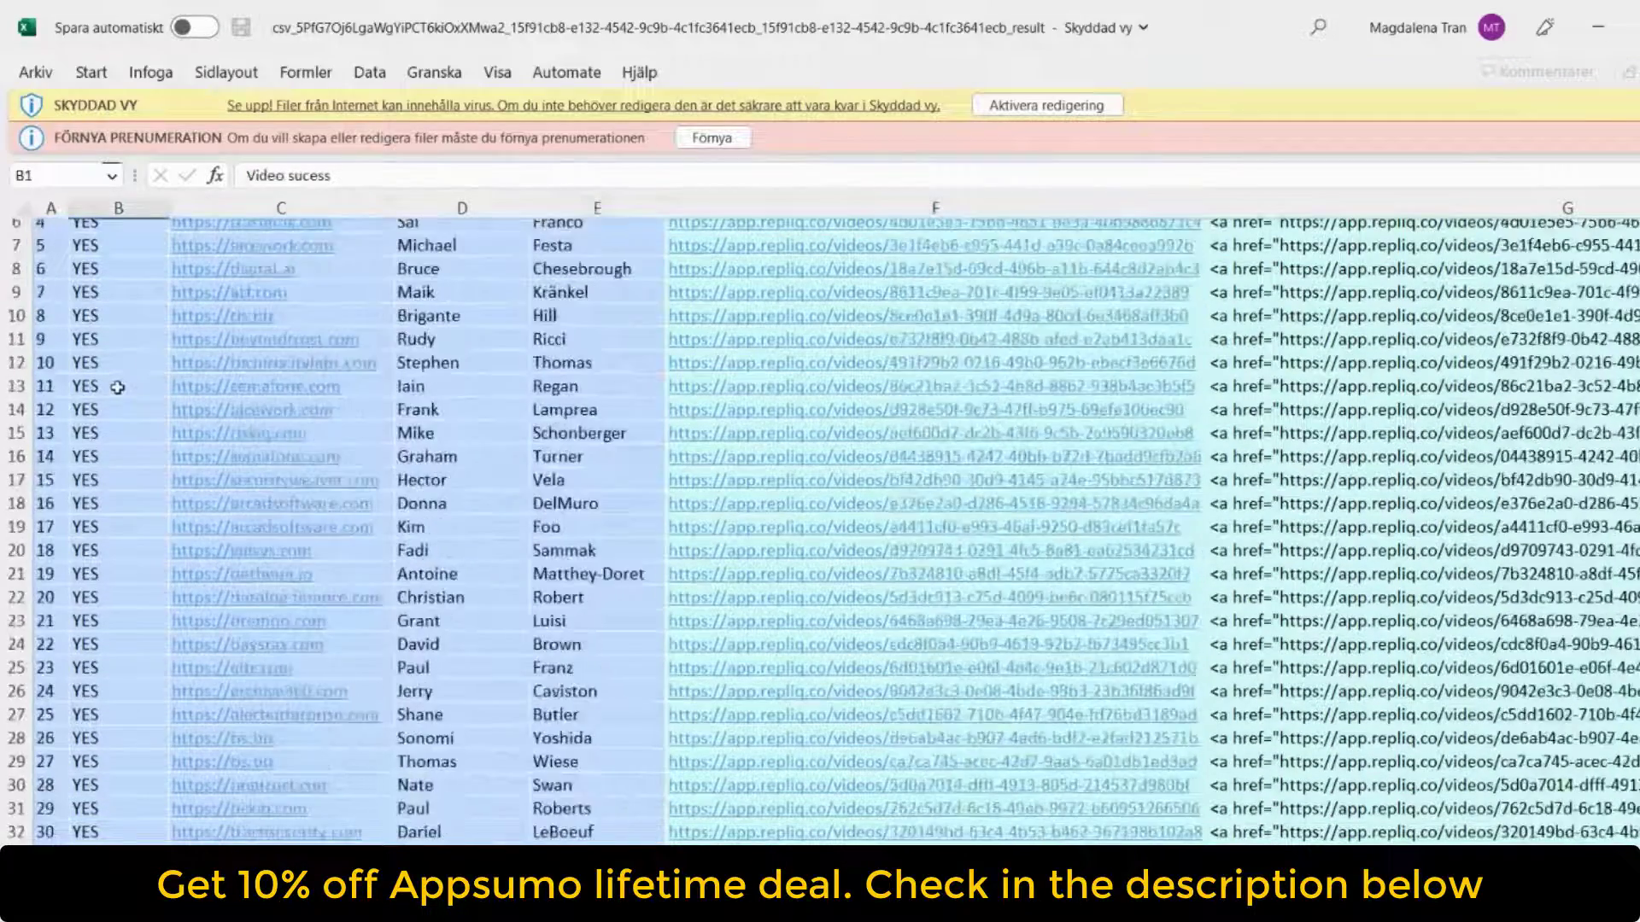
{"action": "scroll", "coordinate": [117, 387], "scroll_direction": "up", "scroll_amount": 2}
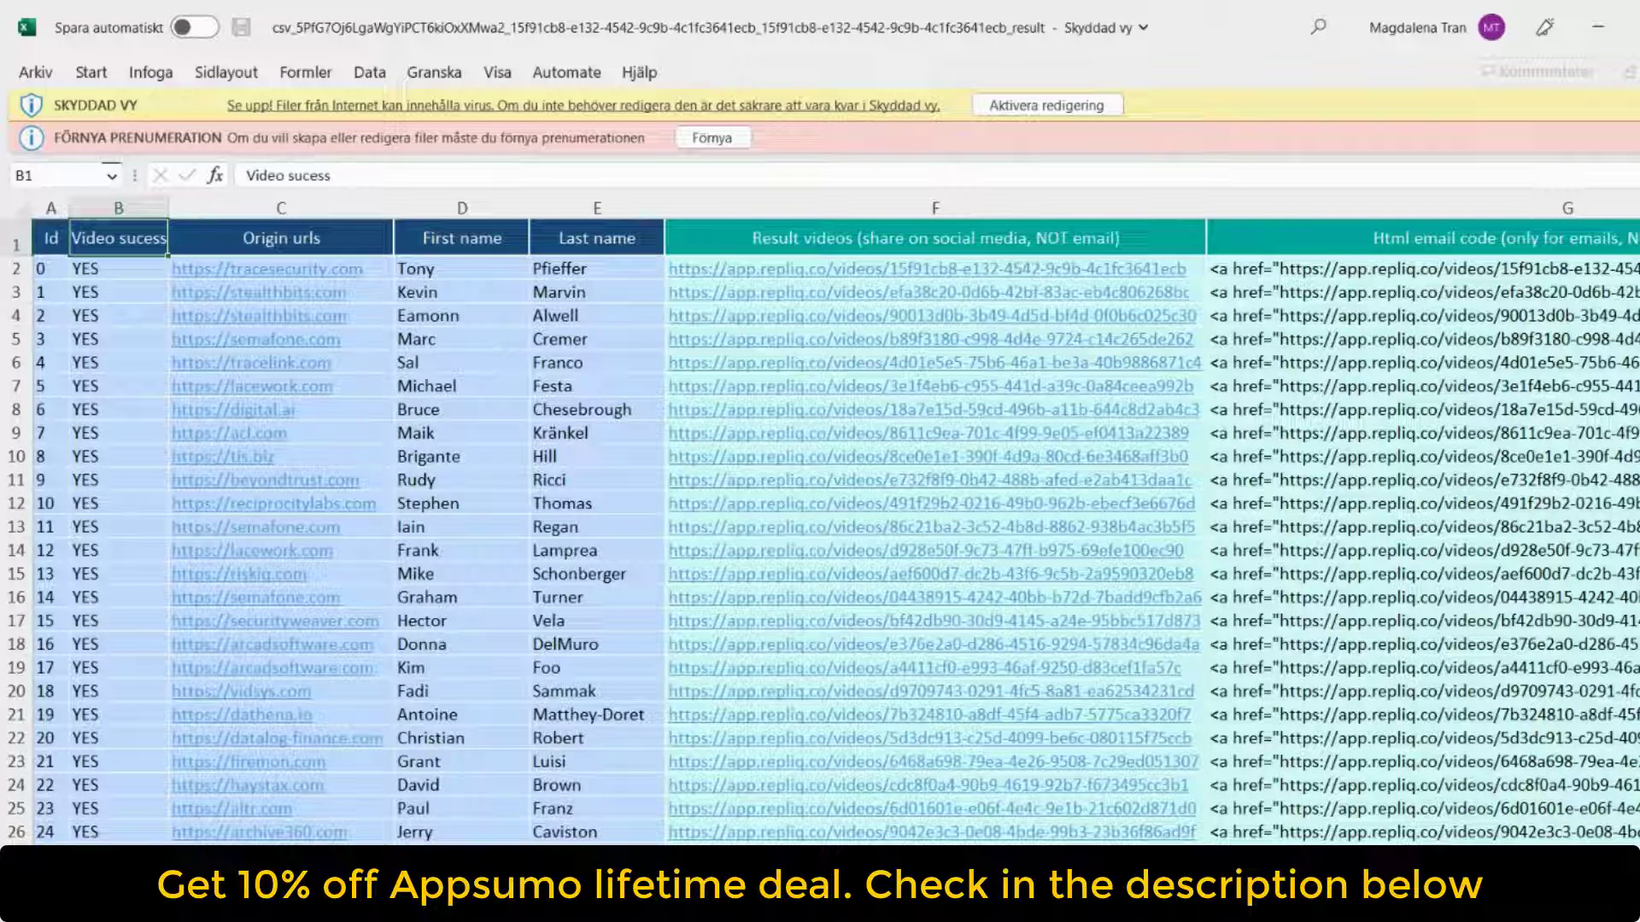
{"action": "scroll", "coordinate": [1054, 477], "scroll_direction": "right", "scroll_amount": 5}
{"action": "scroll", "coordinate": [1121, 808], "scroll_direction": "down", "scroll_amount": 3}
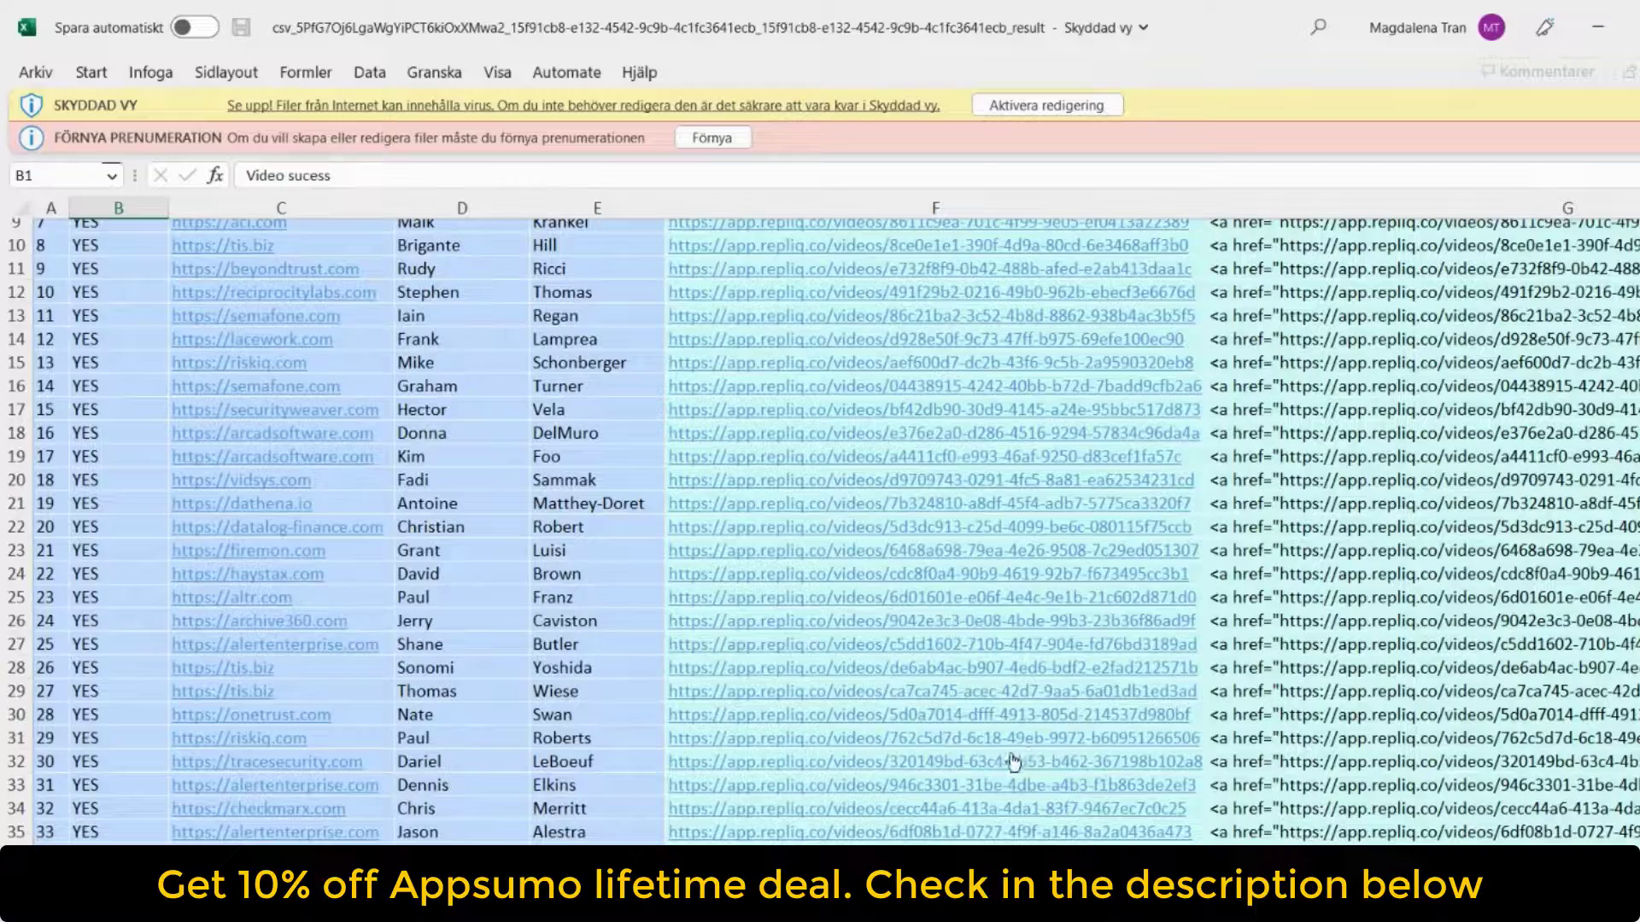
{"action": "scroll", "coordinate": [1014, 762], "scroll_direction": "down", "scroll_amount": 2}
{"action": "scroll", "coordinate": [1012, 762], "scroll_direction": "up", "scroll_amount": 5}
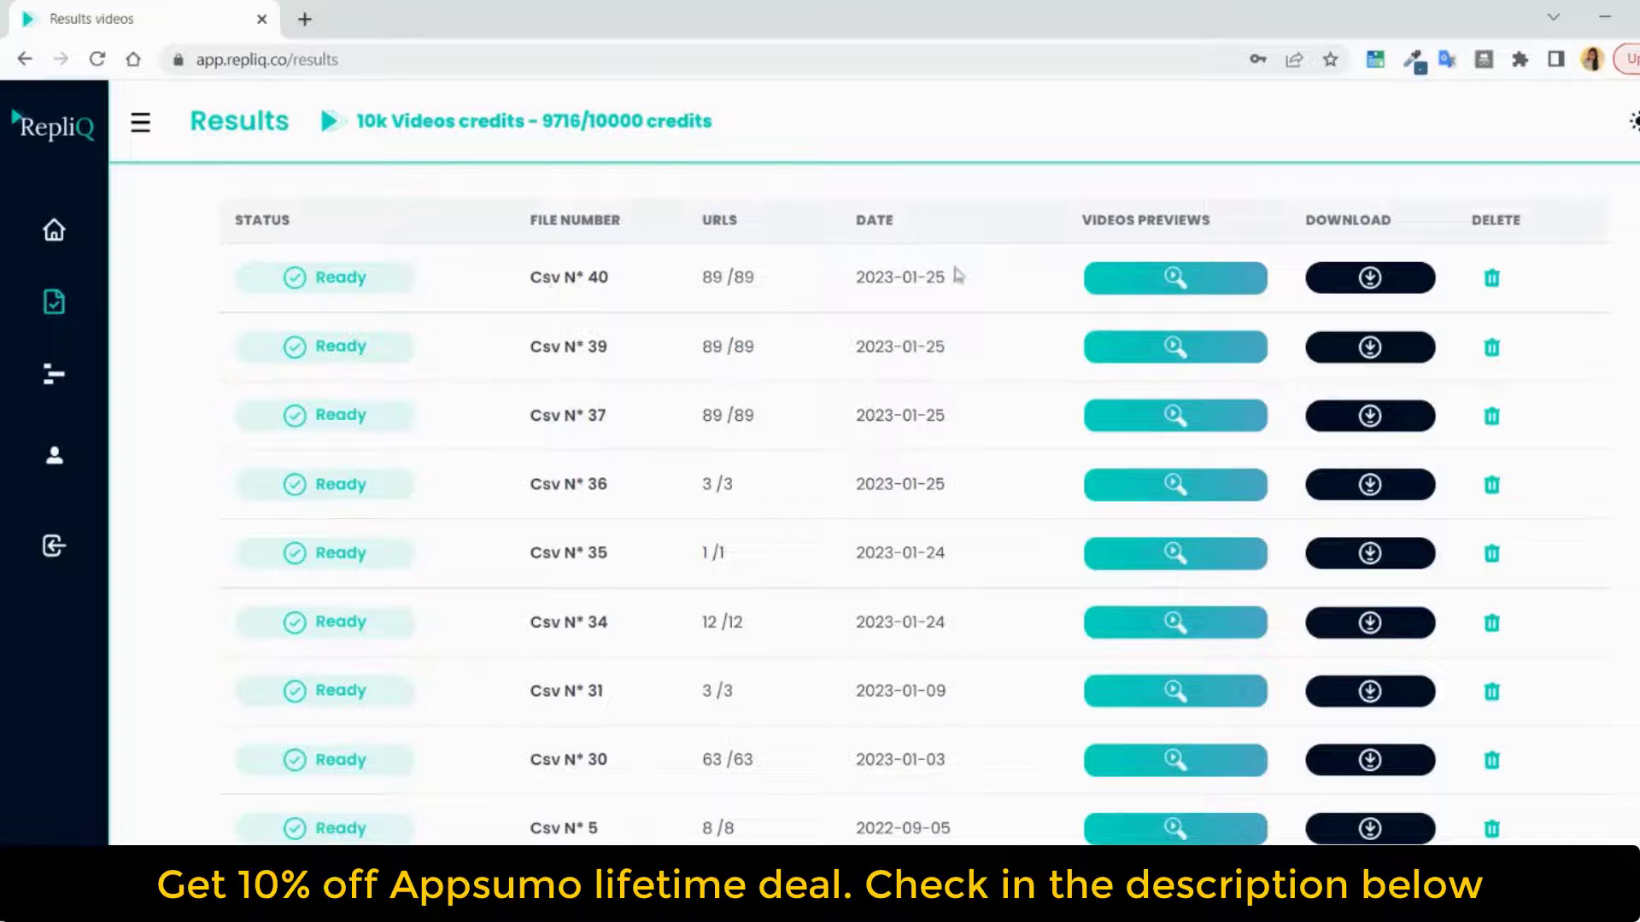
View the Csv N° 40 video previews for several leads, including flexera.com, alertenterprise.com, tis.biz, sonatype.com and the lower tracesecurity.com entry
{"action": "left_click", "coordinate": [1157, 287]}
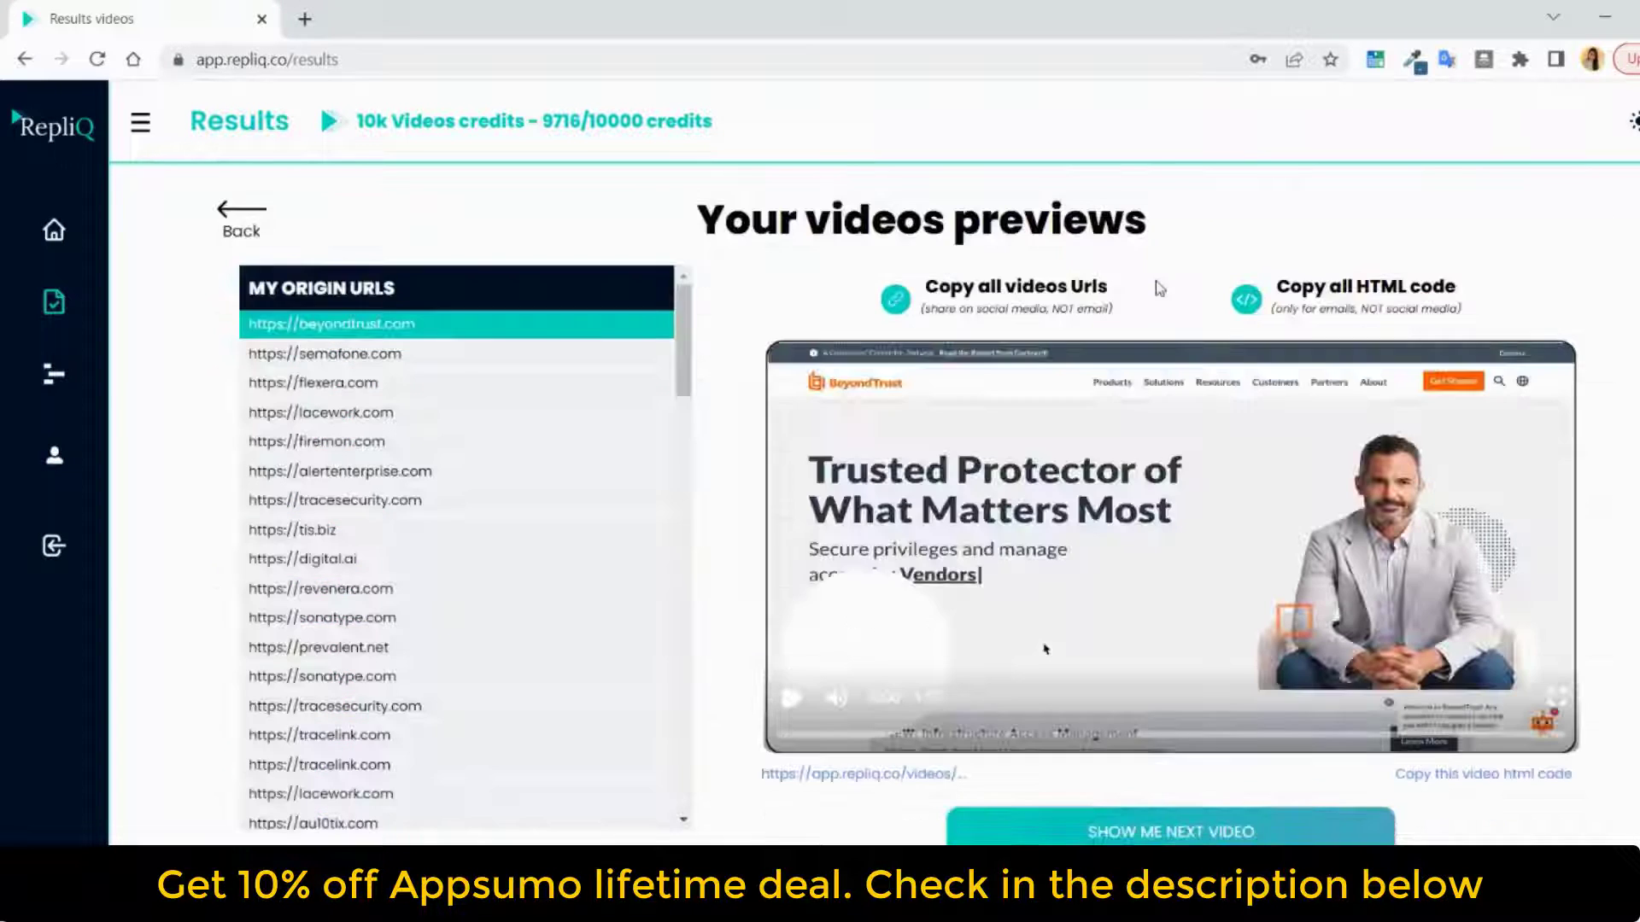
{"action": "left_click", "coordinate": [423, 384]}
{"action": "left_click", "coordinate": [432, 472]}
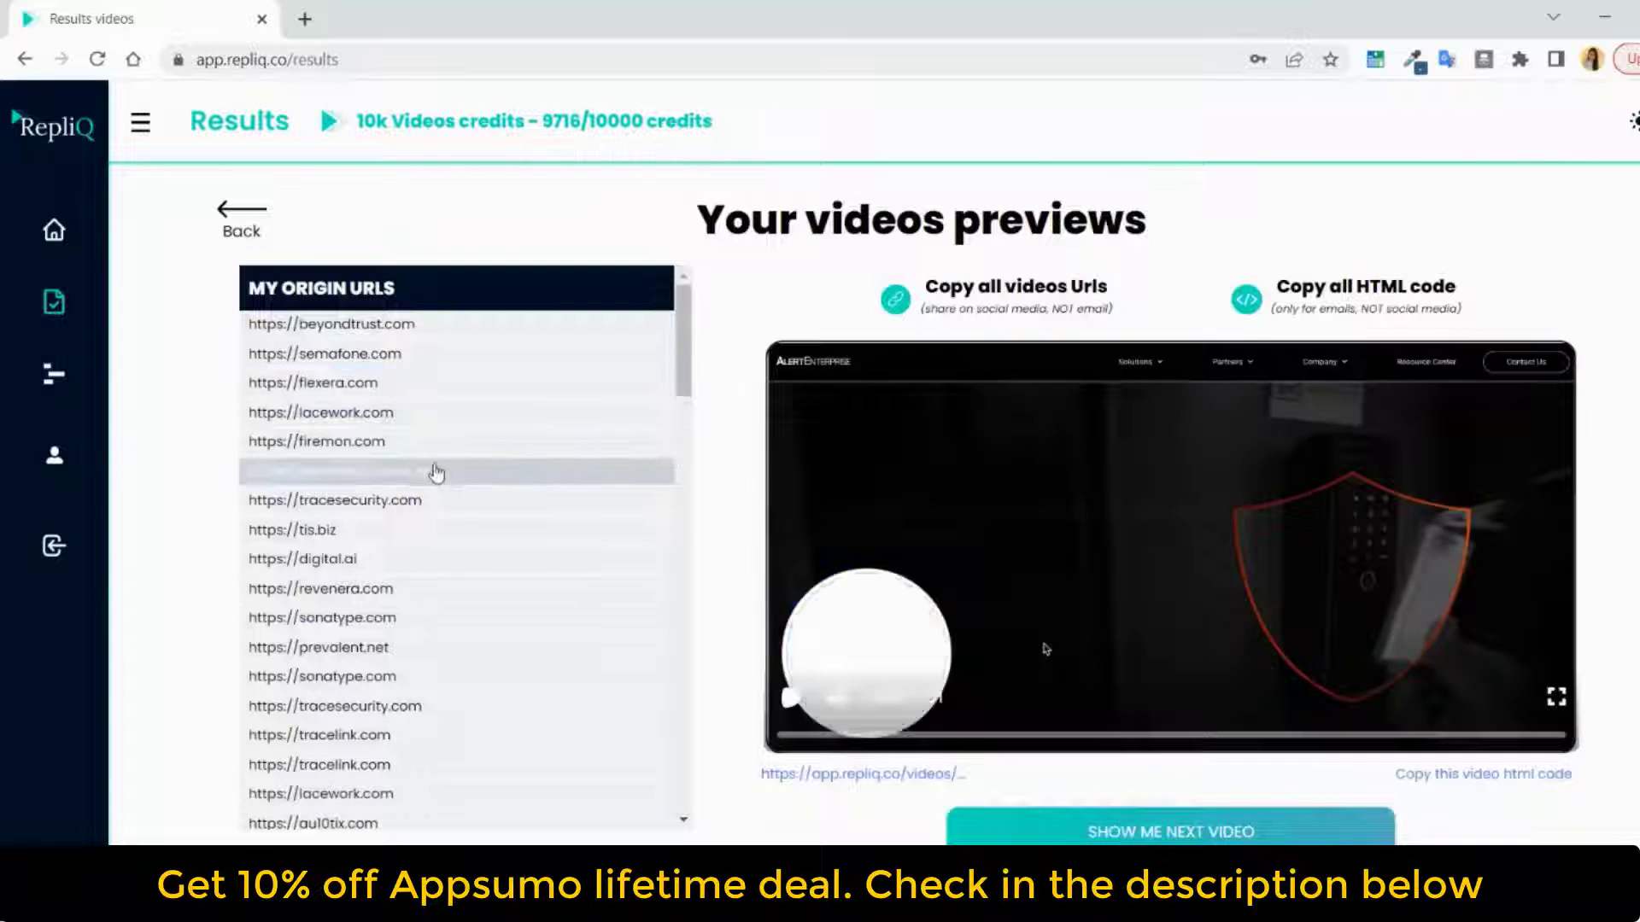
{"action": "left_click", "coordinate": [456, 531]}
{"action": "left_click", "coordinate": [535, 620]}
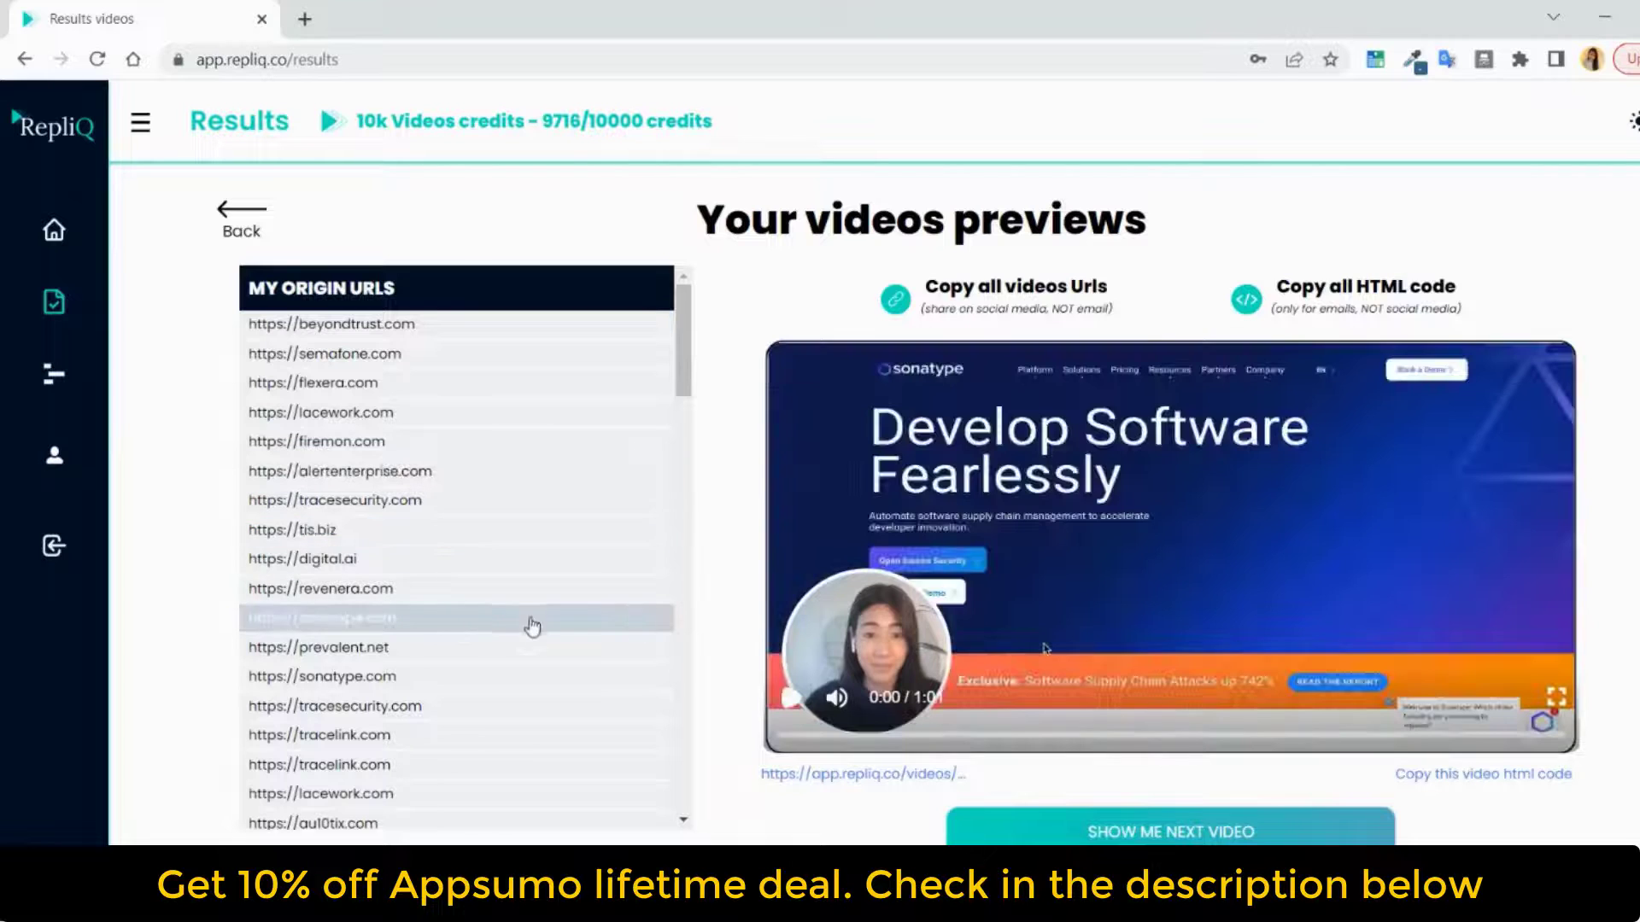
{"action": "left_click", "coordinate": [586, 680]}
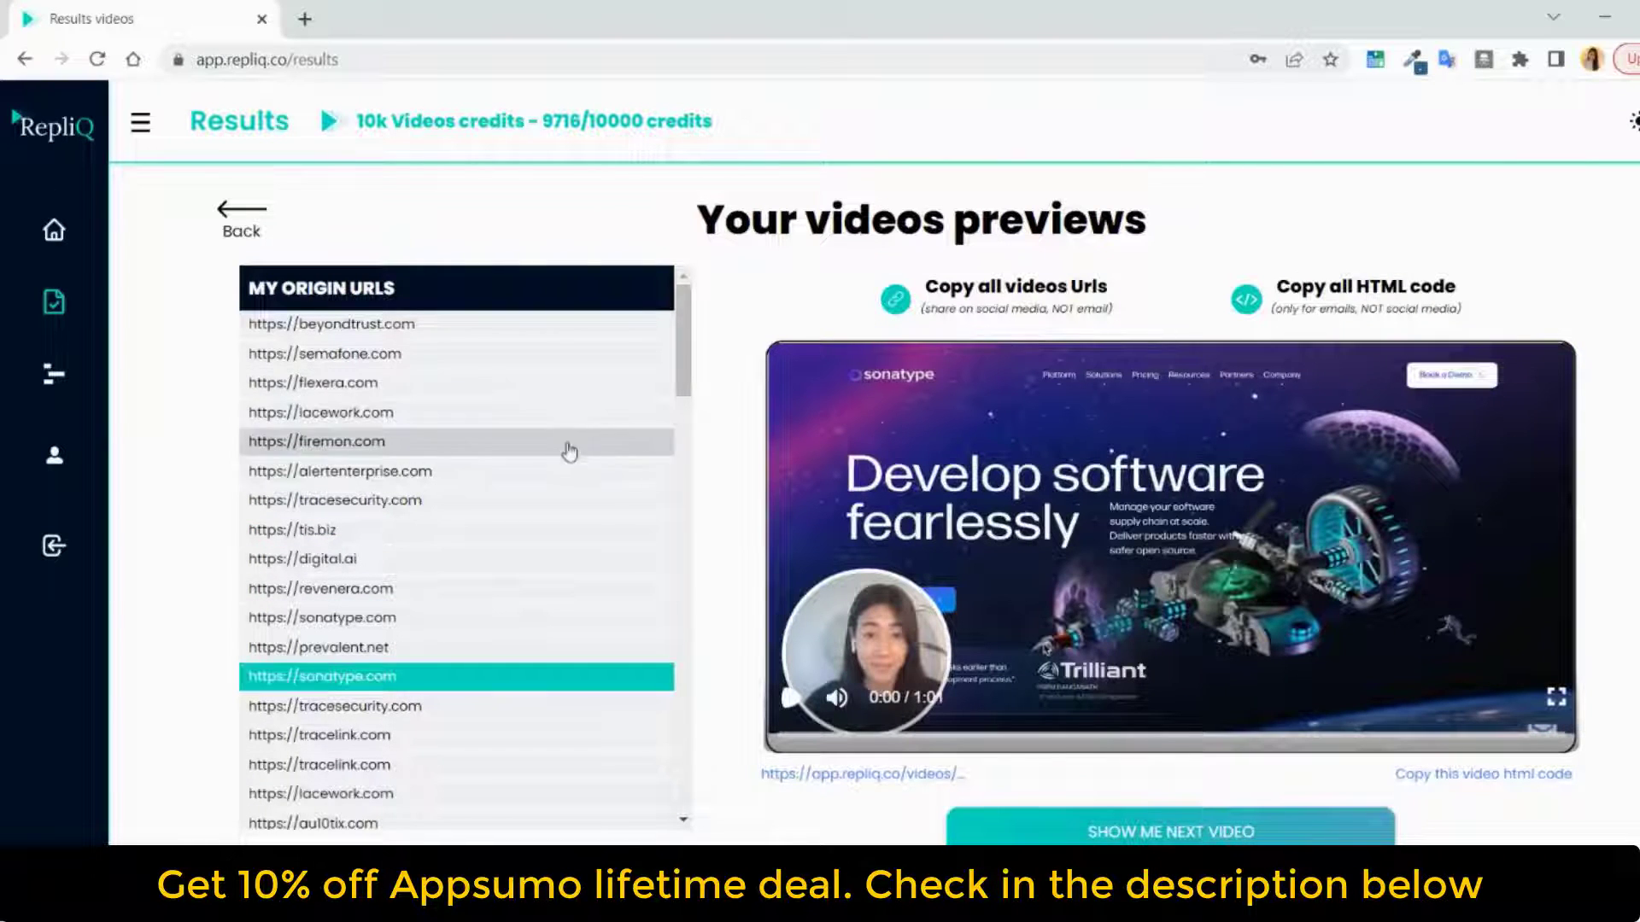
{"action": "left_click", "coordinate": [522, 714]}
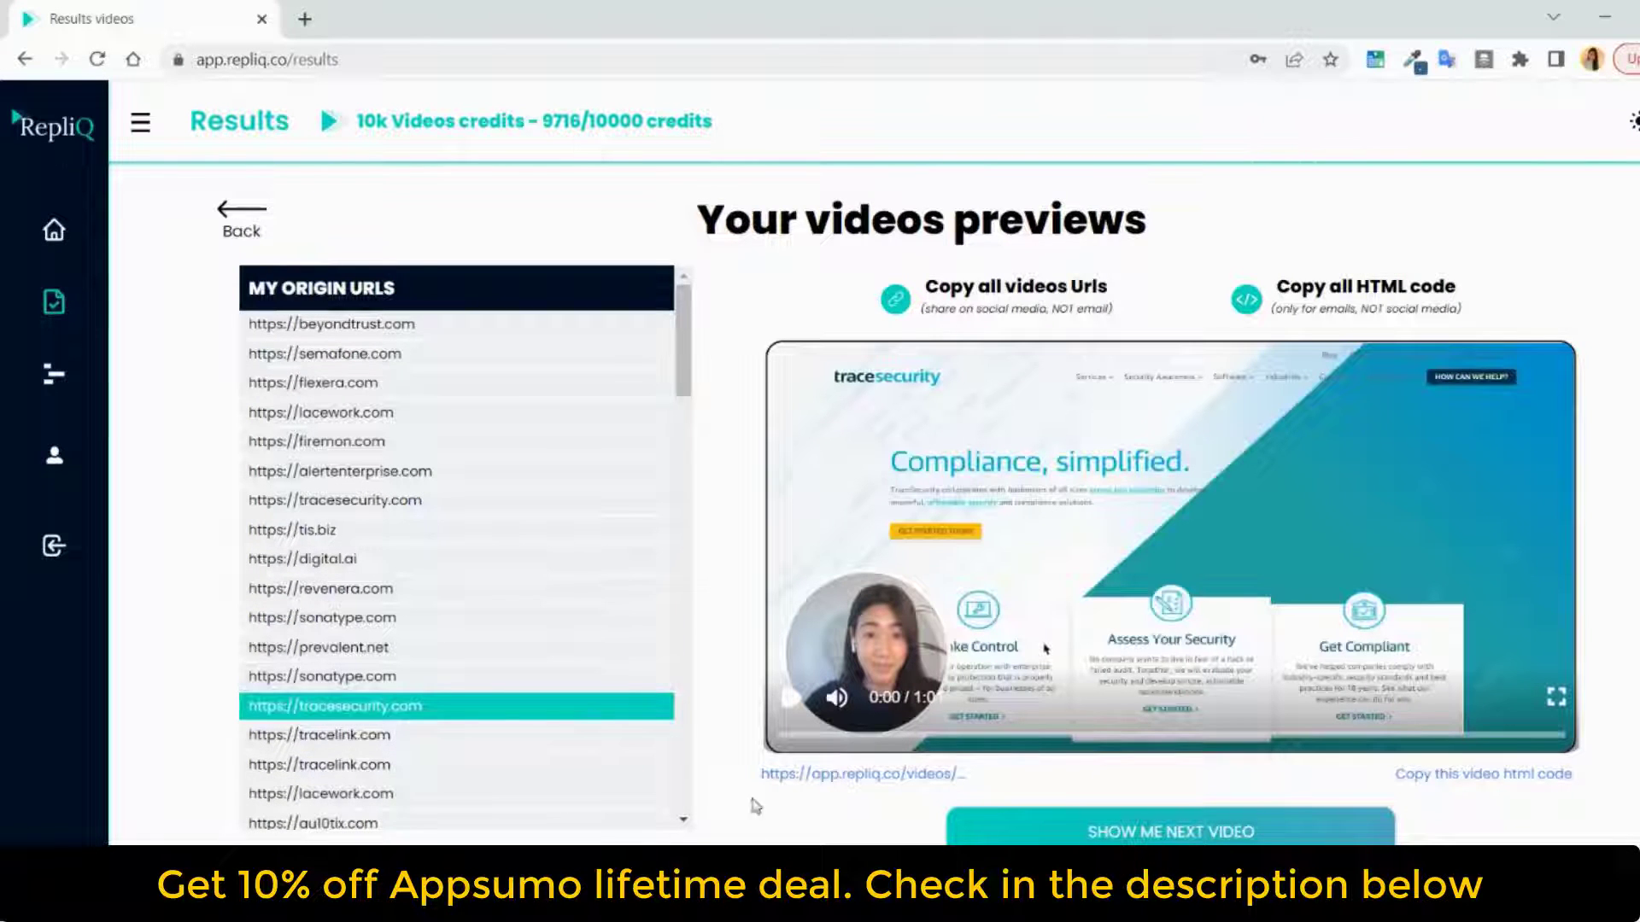
Switch to Gmail, paste the tracesecurity.com video's HTML code into a draft message and check its Watch Video link
{"action": "mouse_move", "coordinate": [877, 917]}
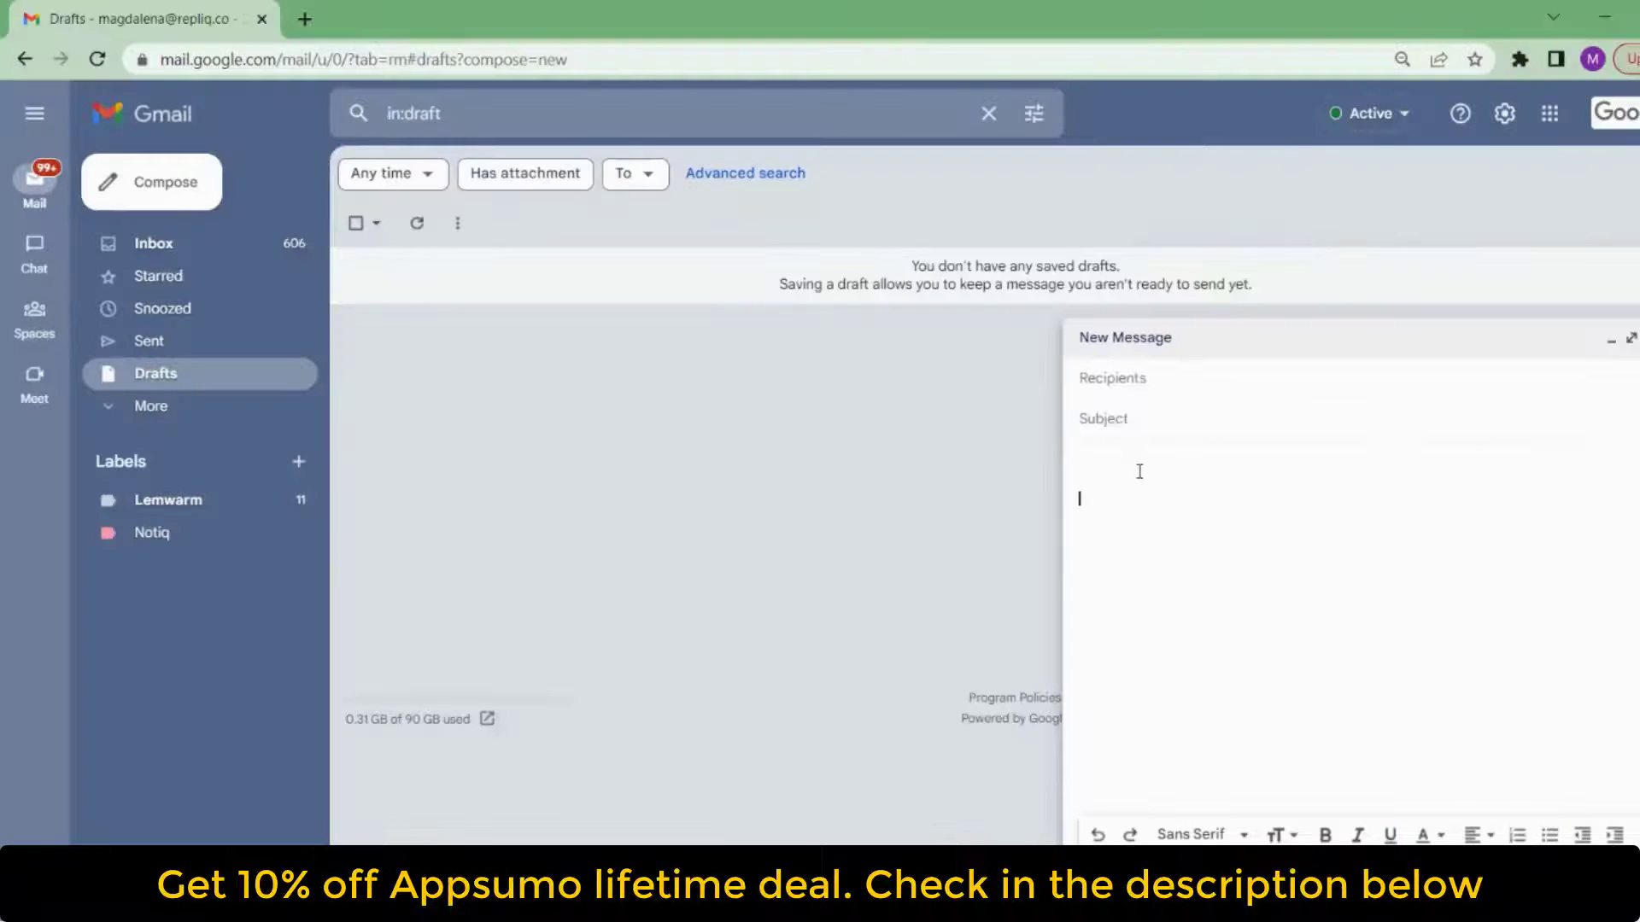
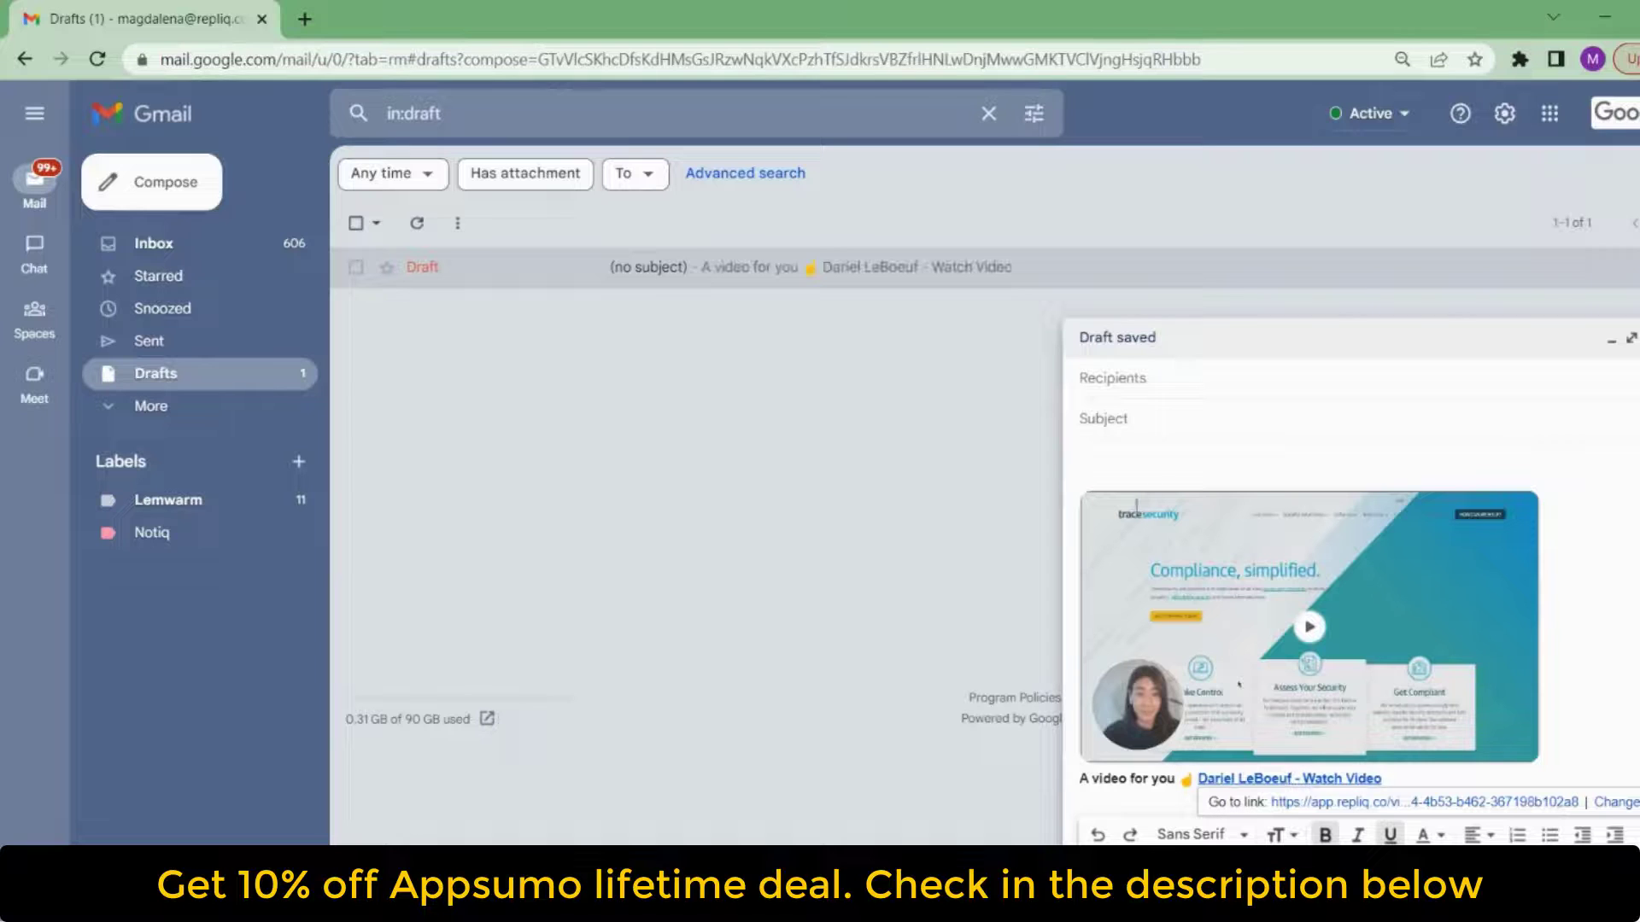
{"action": "left_click", "coordinate": [1318, 464]}
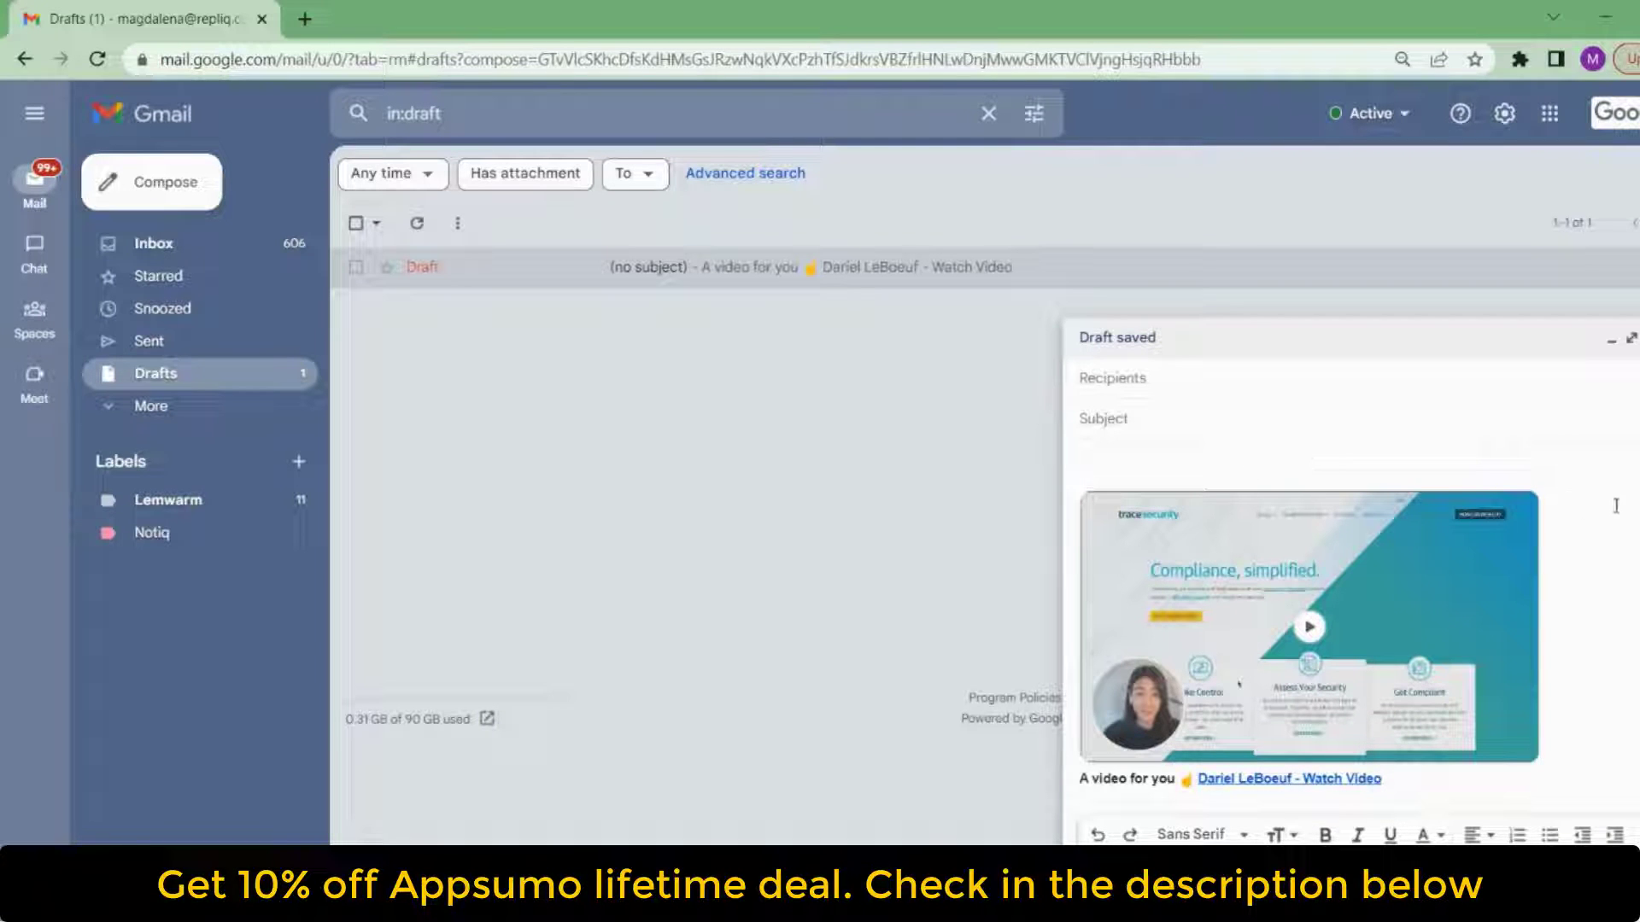
{"action": "left_click", "coordinate": [1279, 780]}
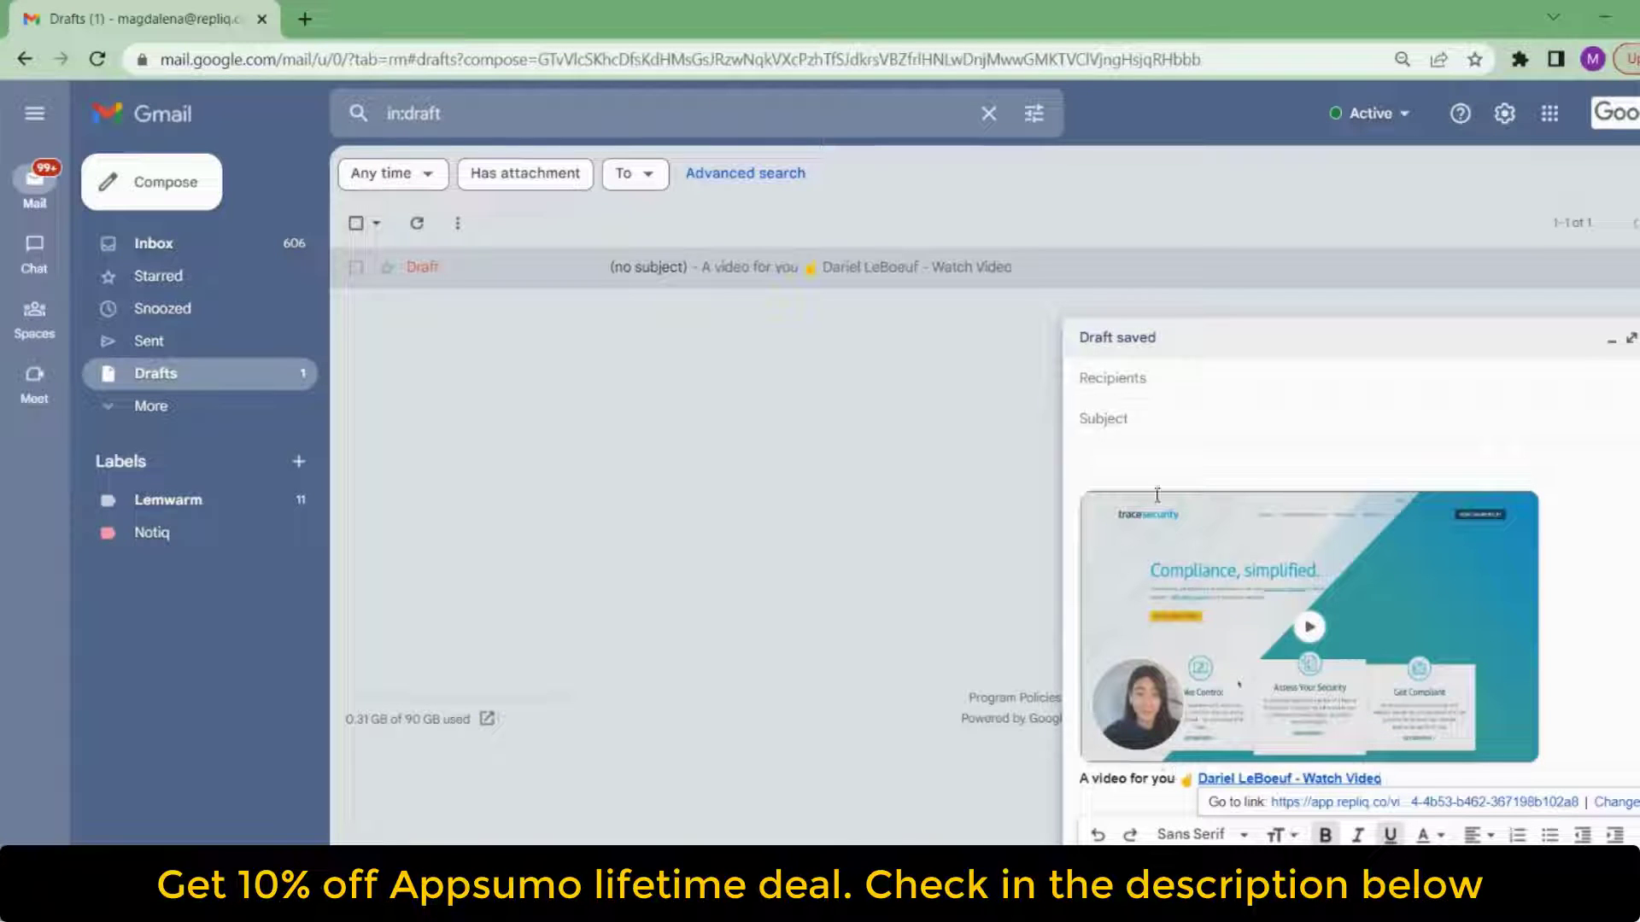
{"action": "left_click", "coordinate": [1318, 465]}
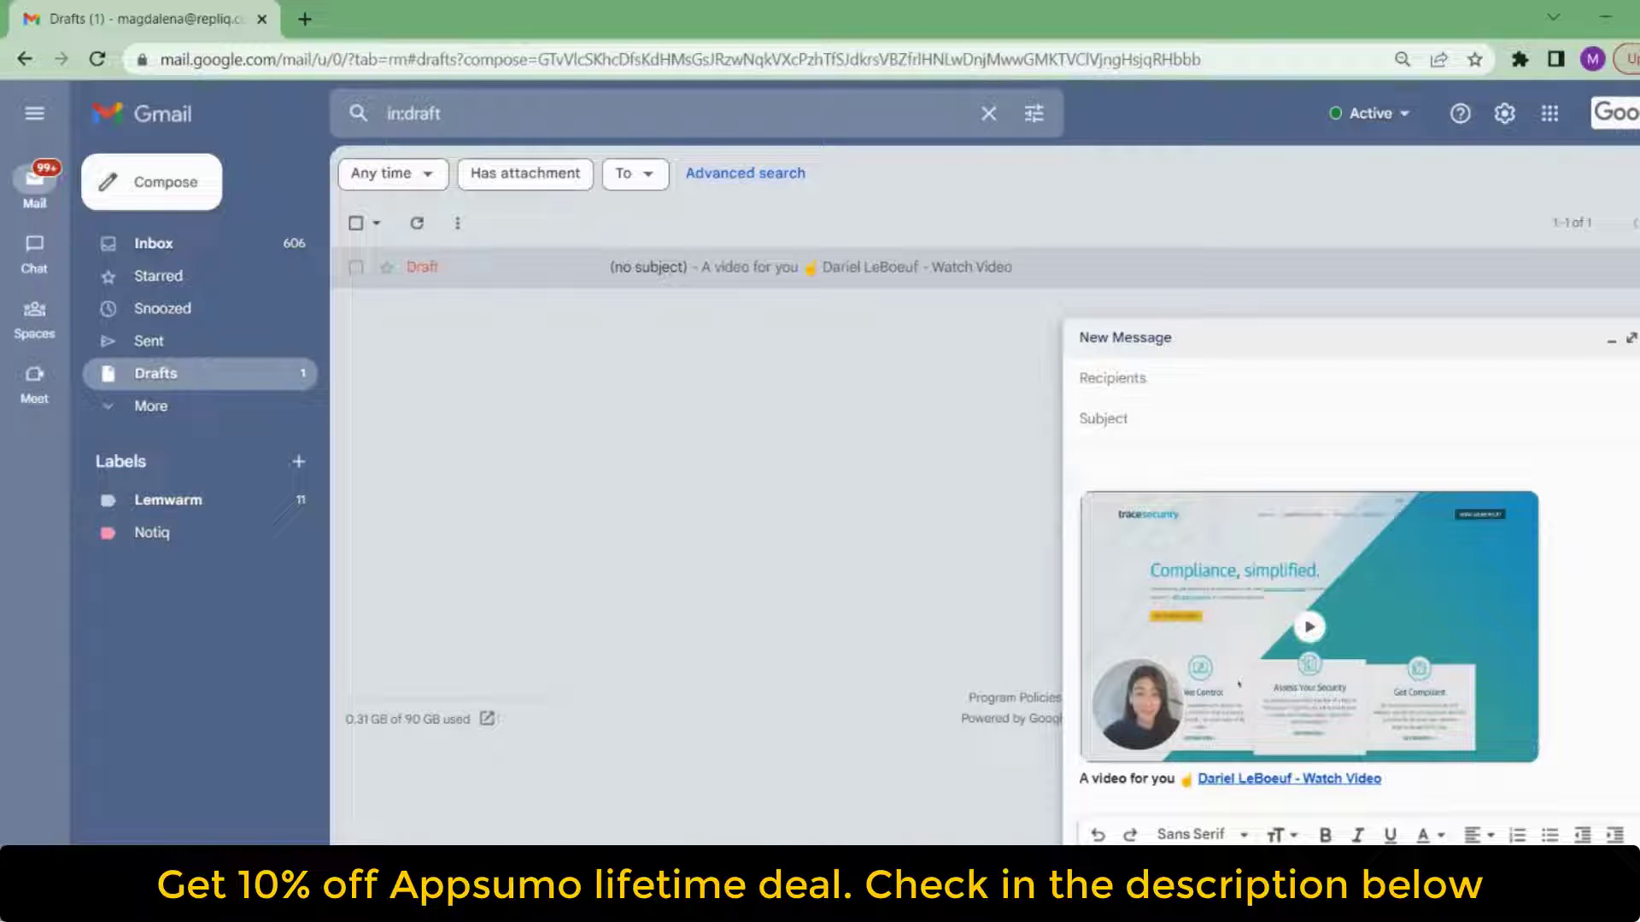
Return to the RepliQ previews, open the tracesecurity.com video page and follow its "Talk more?" link
{"action": "left_click", "coordinate": [960, 762]}
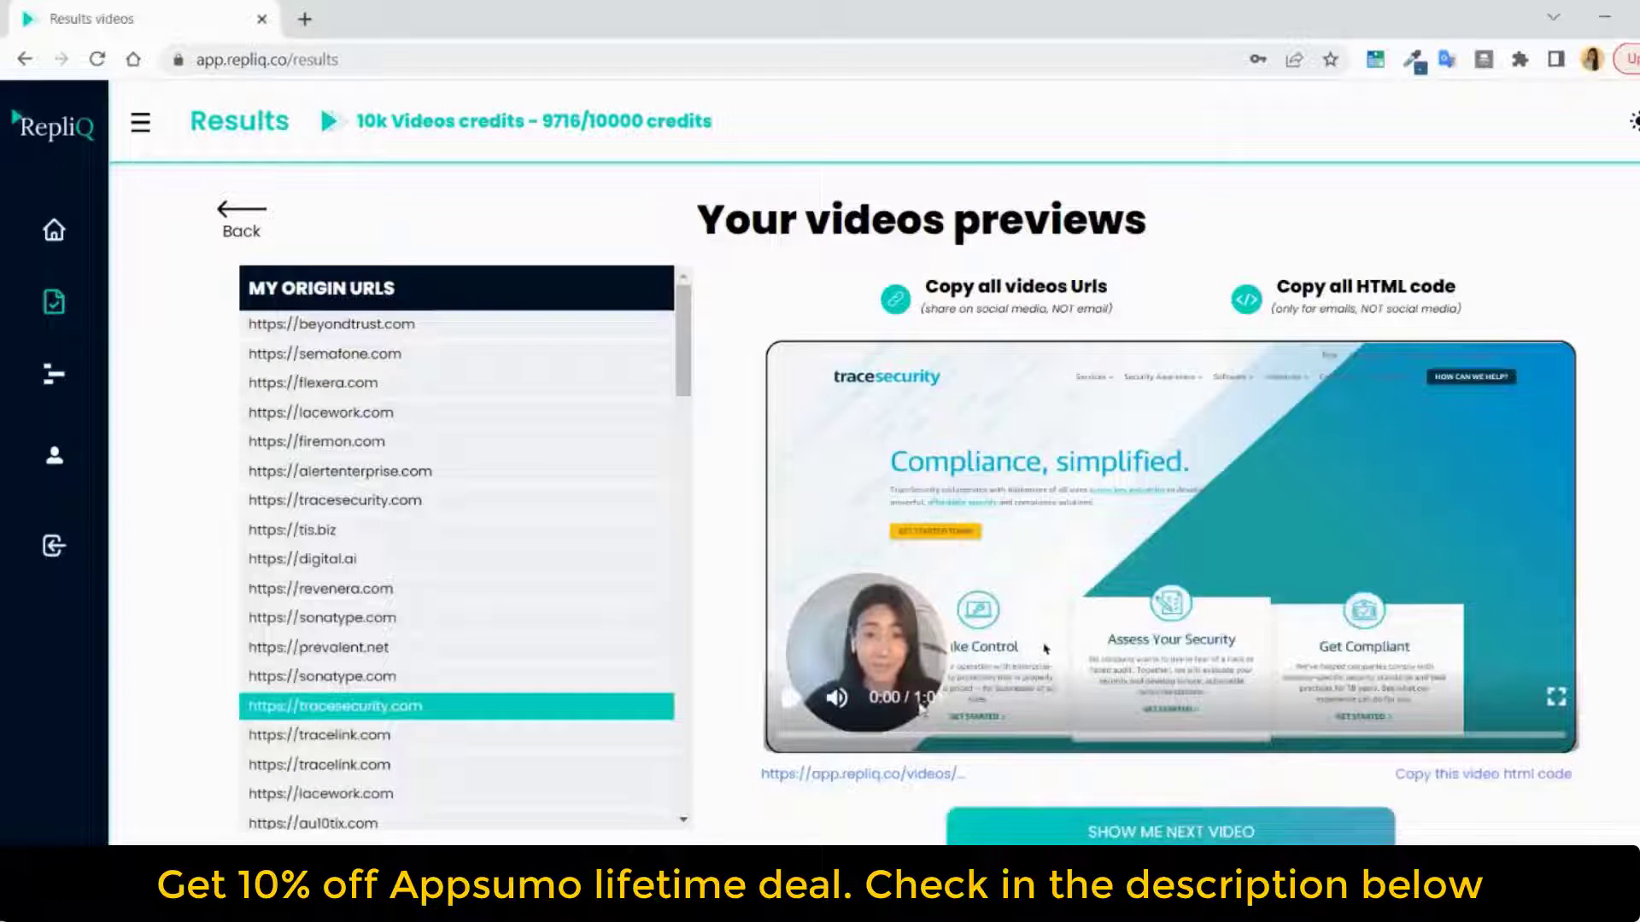
{"action": "left_click", "coordinate": [824, 777]}
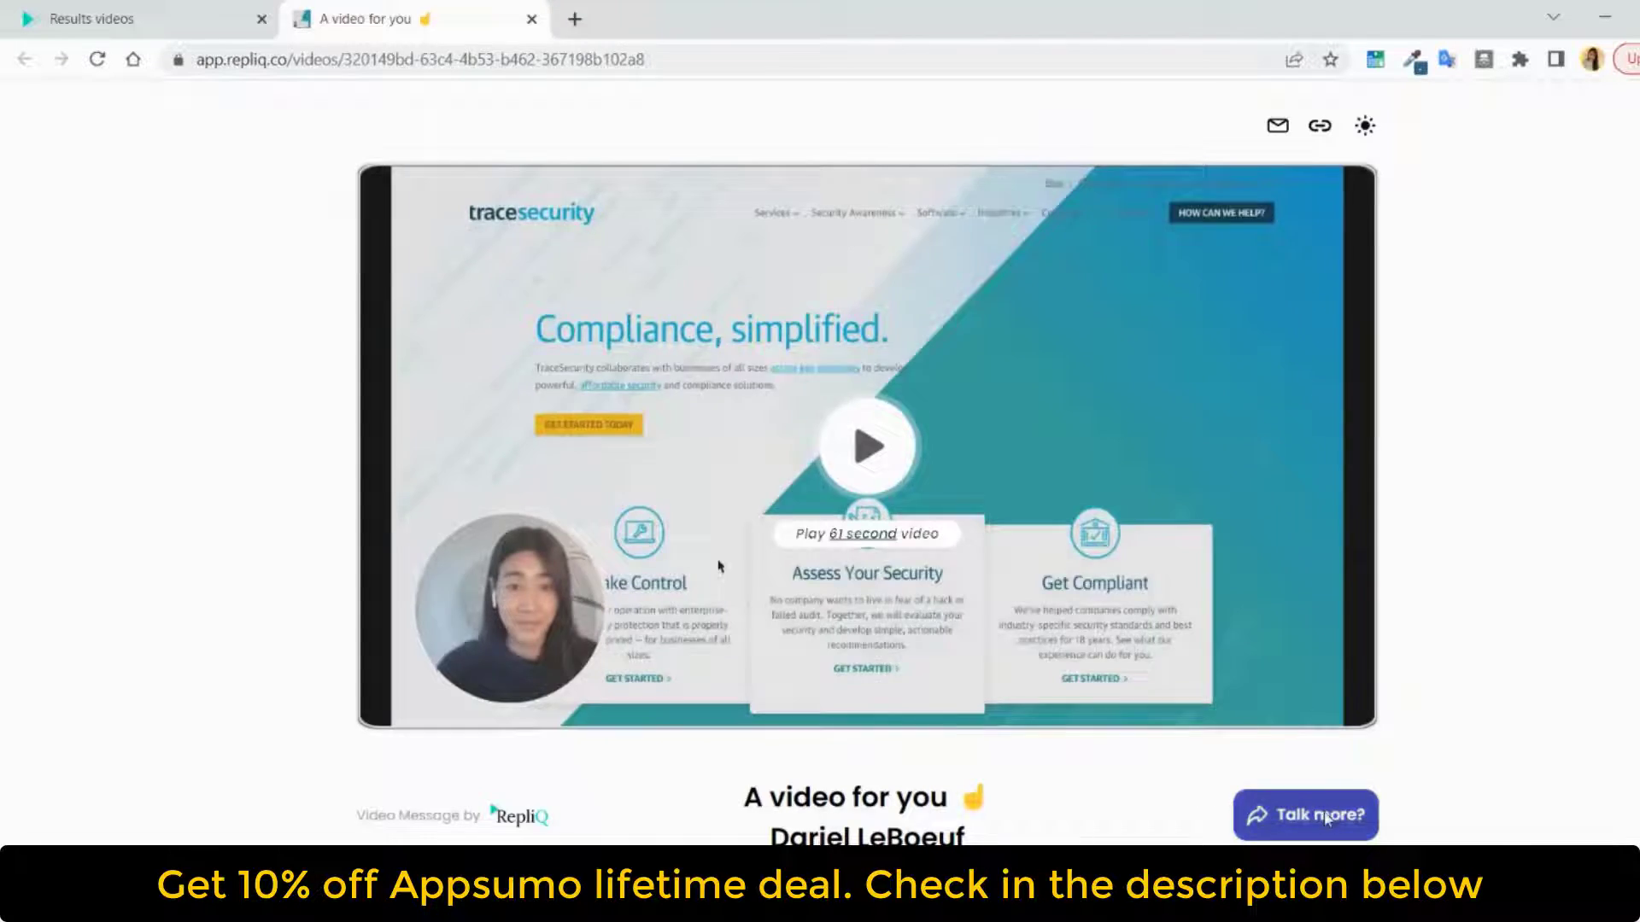
{"action": "left_click", "coordinate": [1326, 818]}
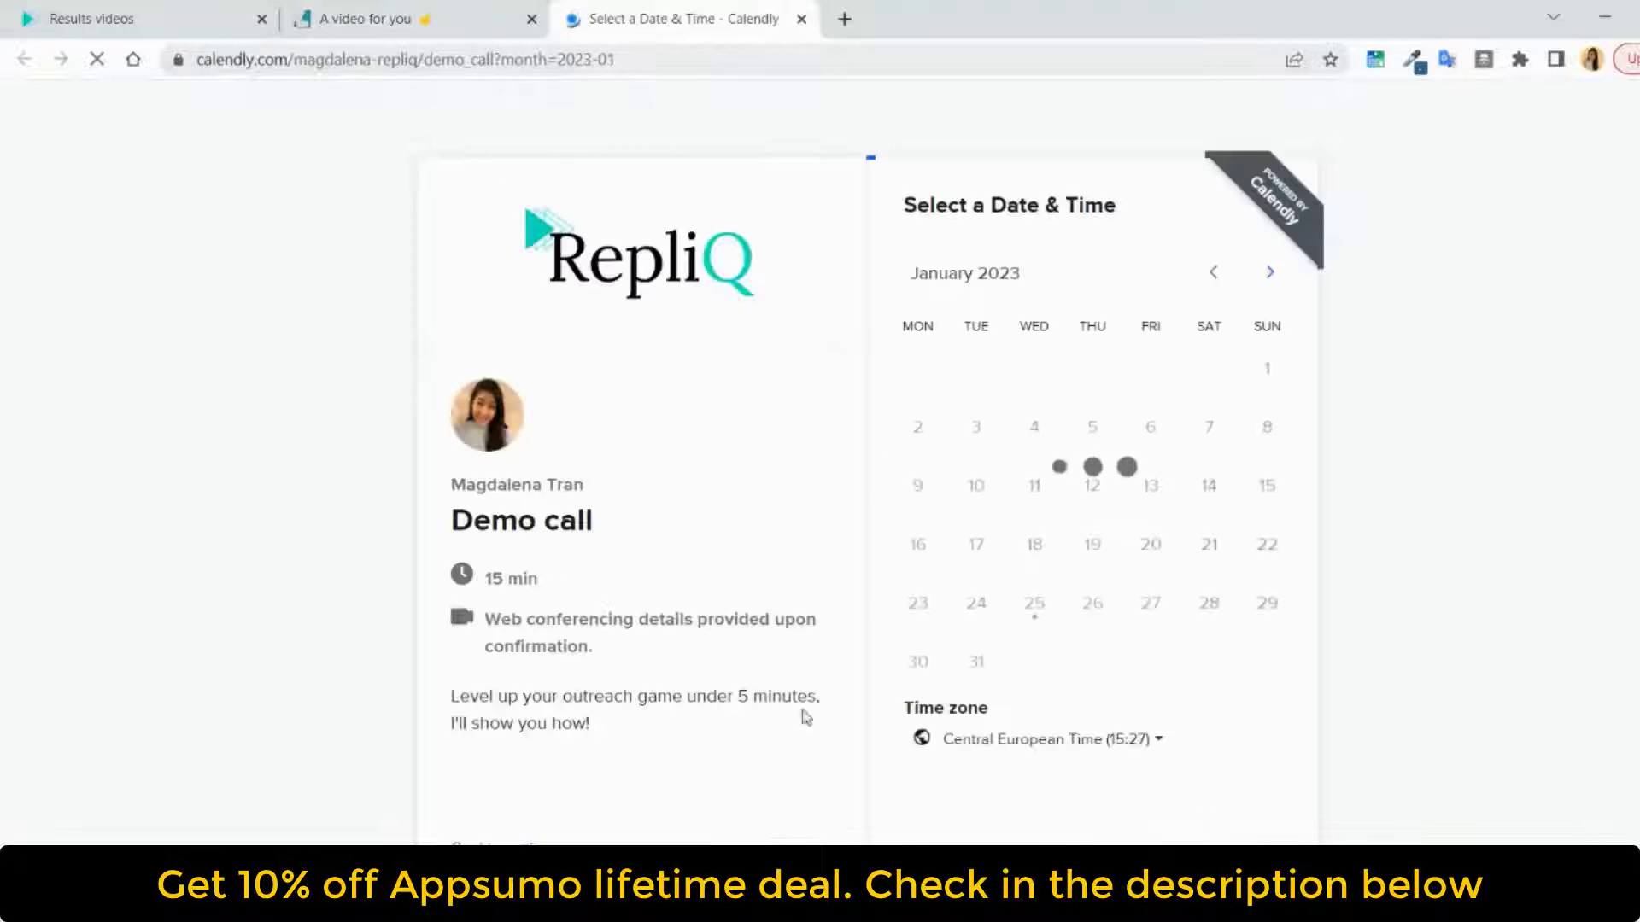
Close the Calendly booking page and play the video on the tracesecurity.com video page
{"action": "left_click", "coordinate": [801, 19]}
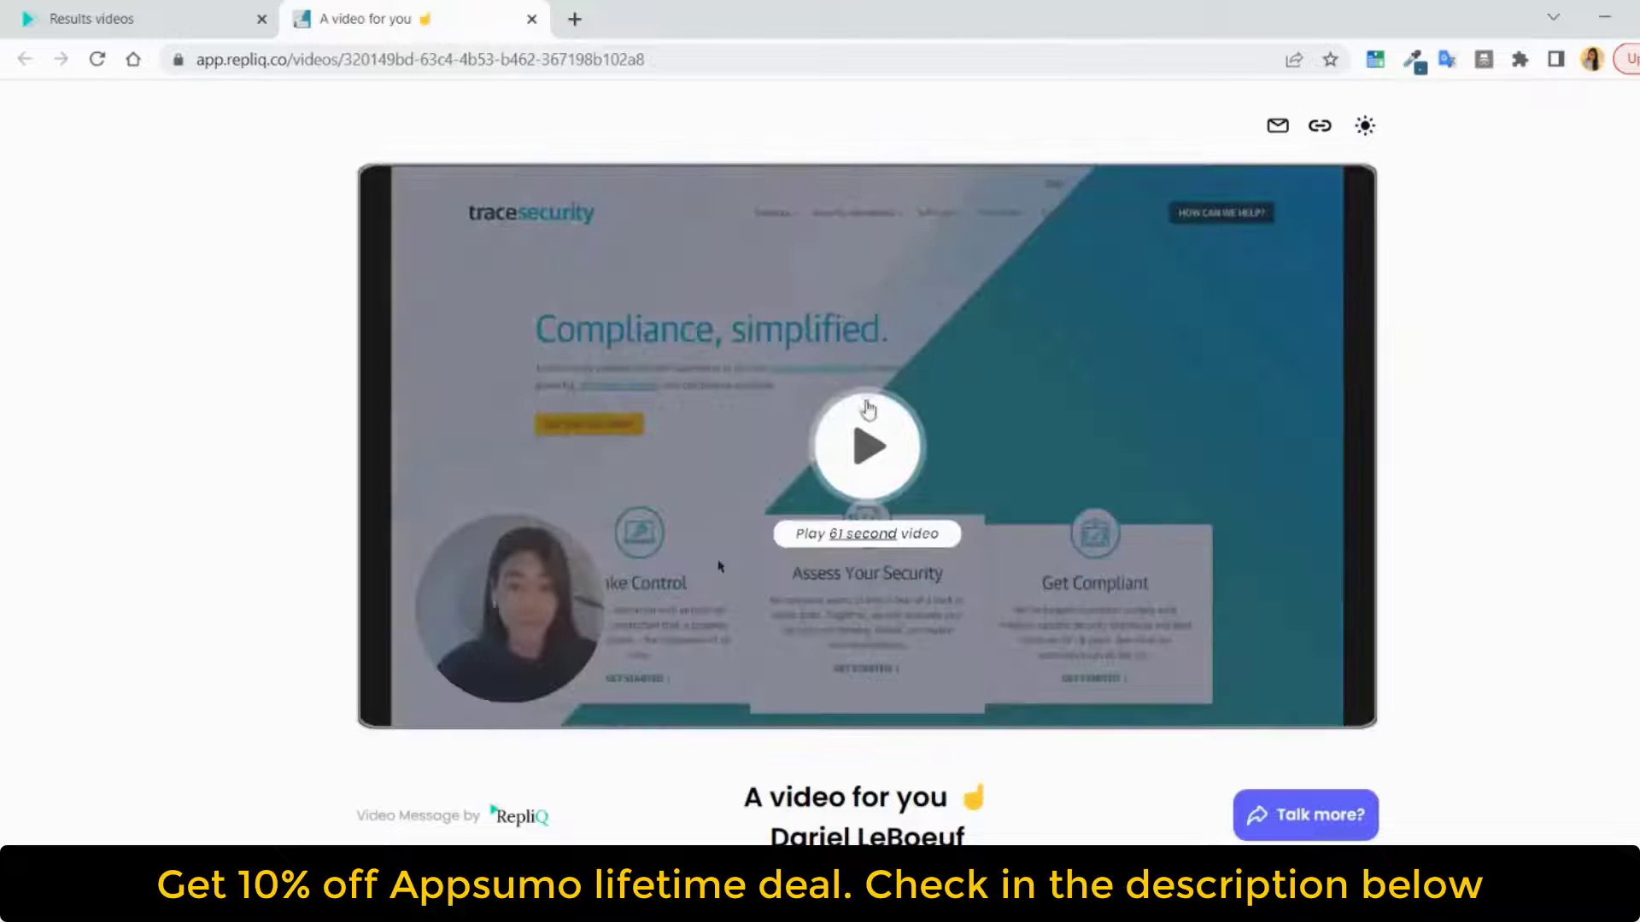
{"action": "left_click", "coordinate": [867, 434]}
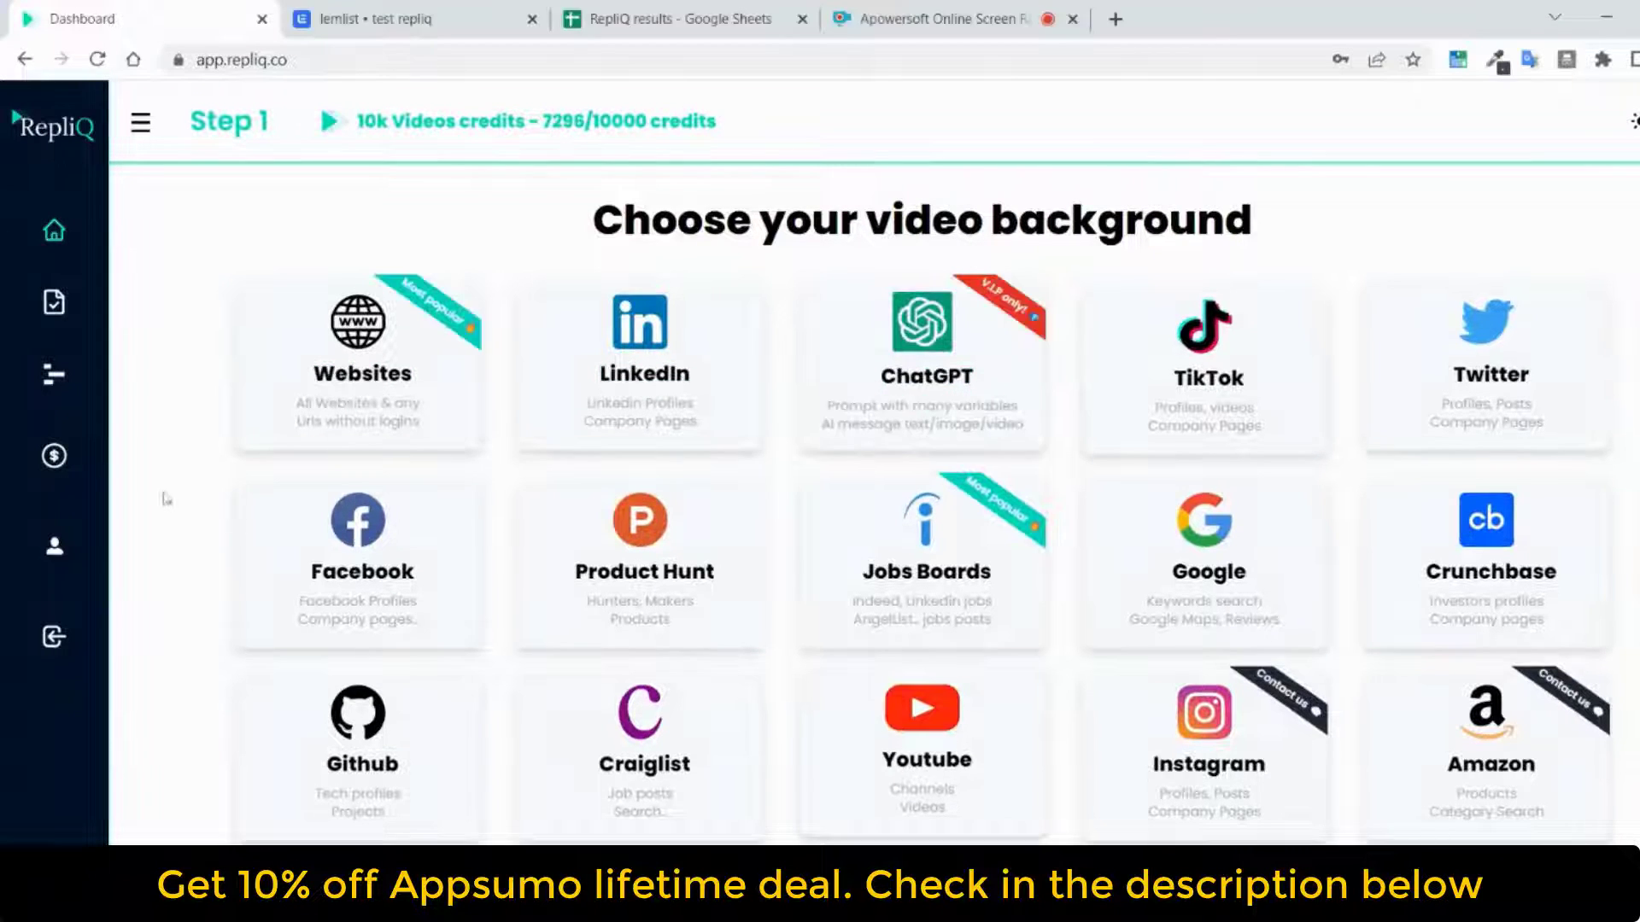
Go to the RepliQ results list and open the video previews for Csv N° 120
{"action": "left_click", "coordinate": [54, 306]}
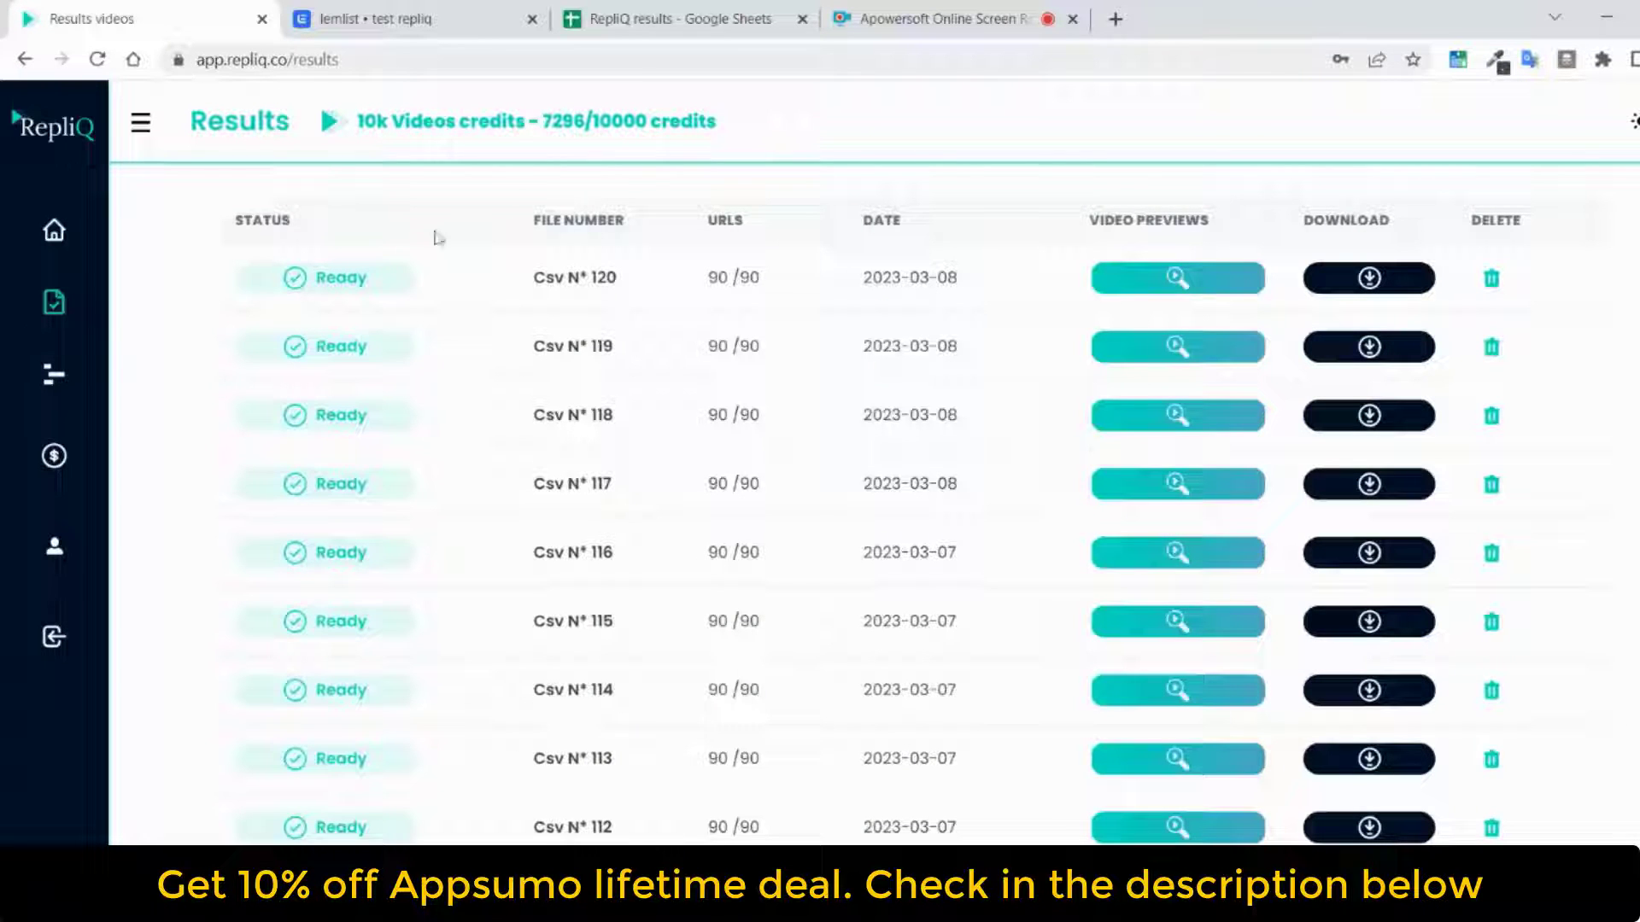
{"action": "scroll", "coordinate": [551, 410], "scroll_direction": "down", "scroll_amount": 8}
{"action": "scroll", "coordinate": [709, 474], "scroll_direction": "up", "scroll_amount": 8}
{"action": "left_click", "coordinate": [1196, 289]}
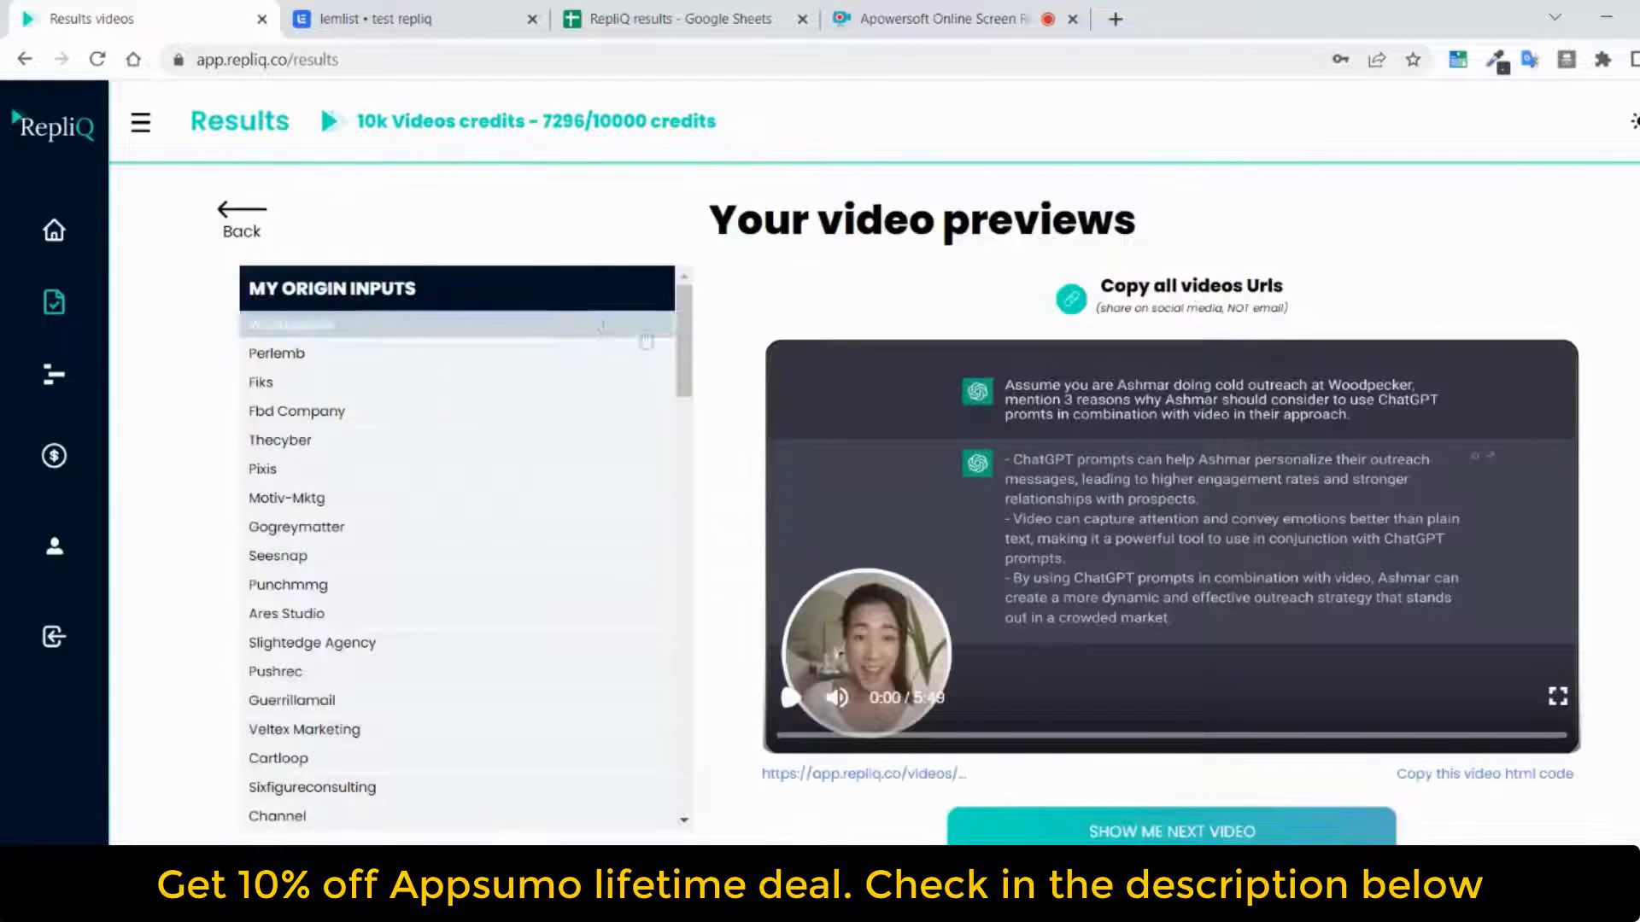
View the ChatGPT-background video previews for several companies, including Perlemb, Fbd Company, Thecyber, Motiv-Mktg, Seesnap, Punchmmg, Slightedge Agency and Pushrec
{"action": "left_click", "coordinate": [478, 353]}
{"action": "left_click", "coordinate": [484, 412]}
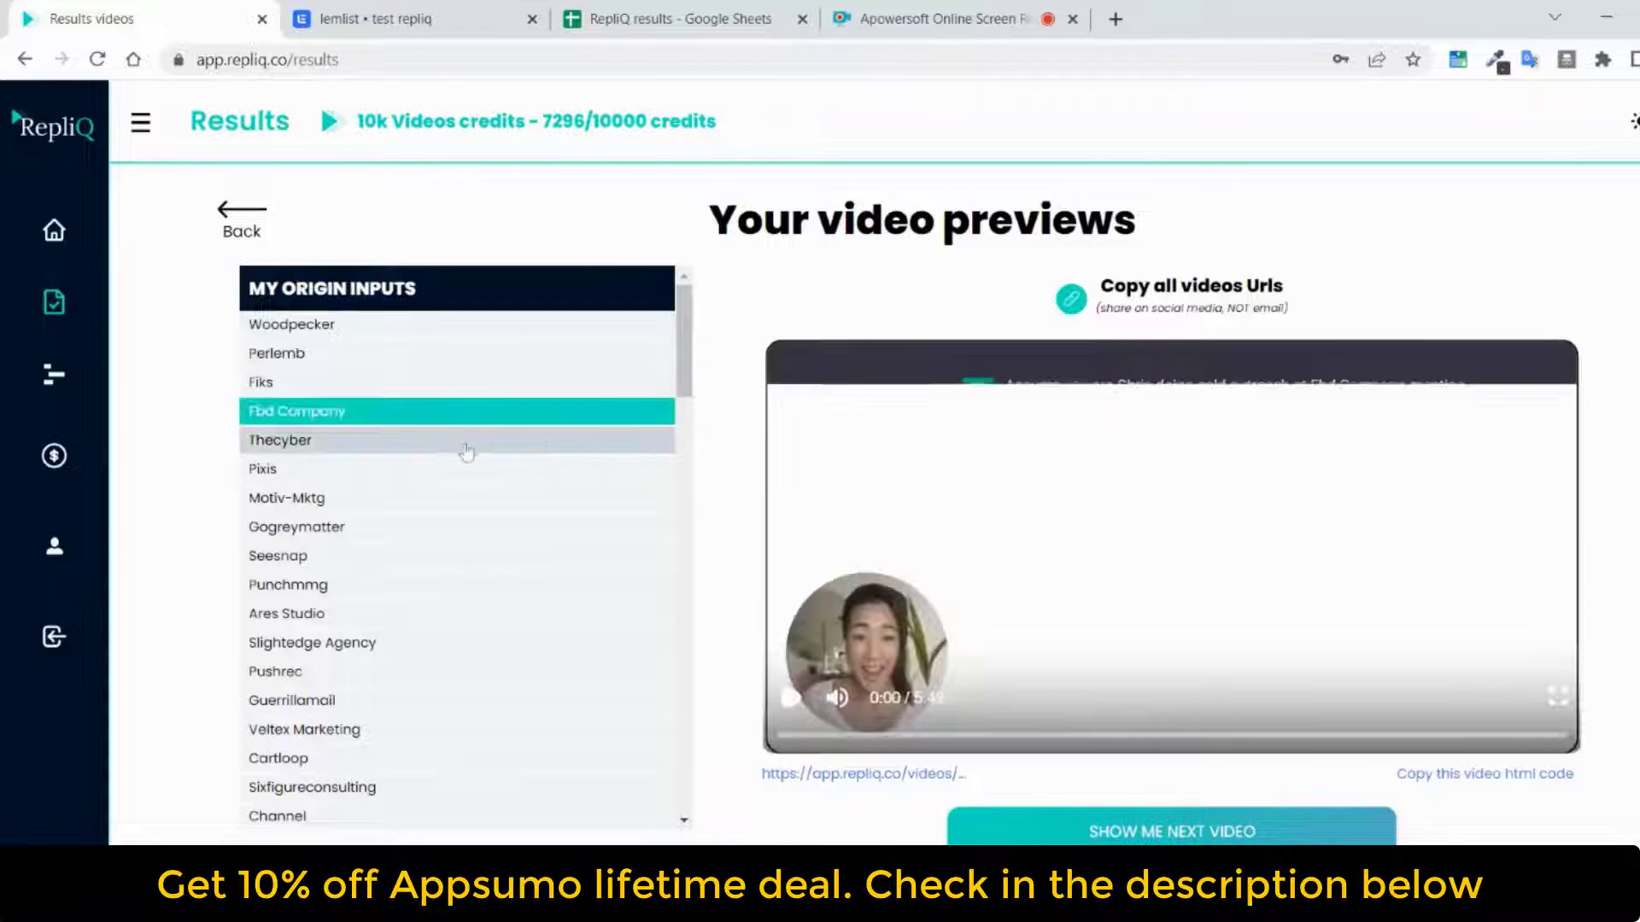
{"action": "left_click", "coordinate": [469, 443]}
{"action": "left_click", "coordinate": [466, 504]}
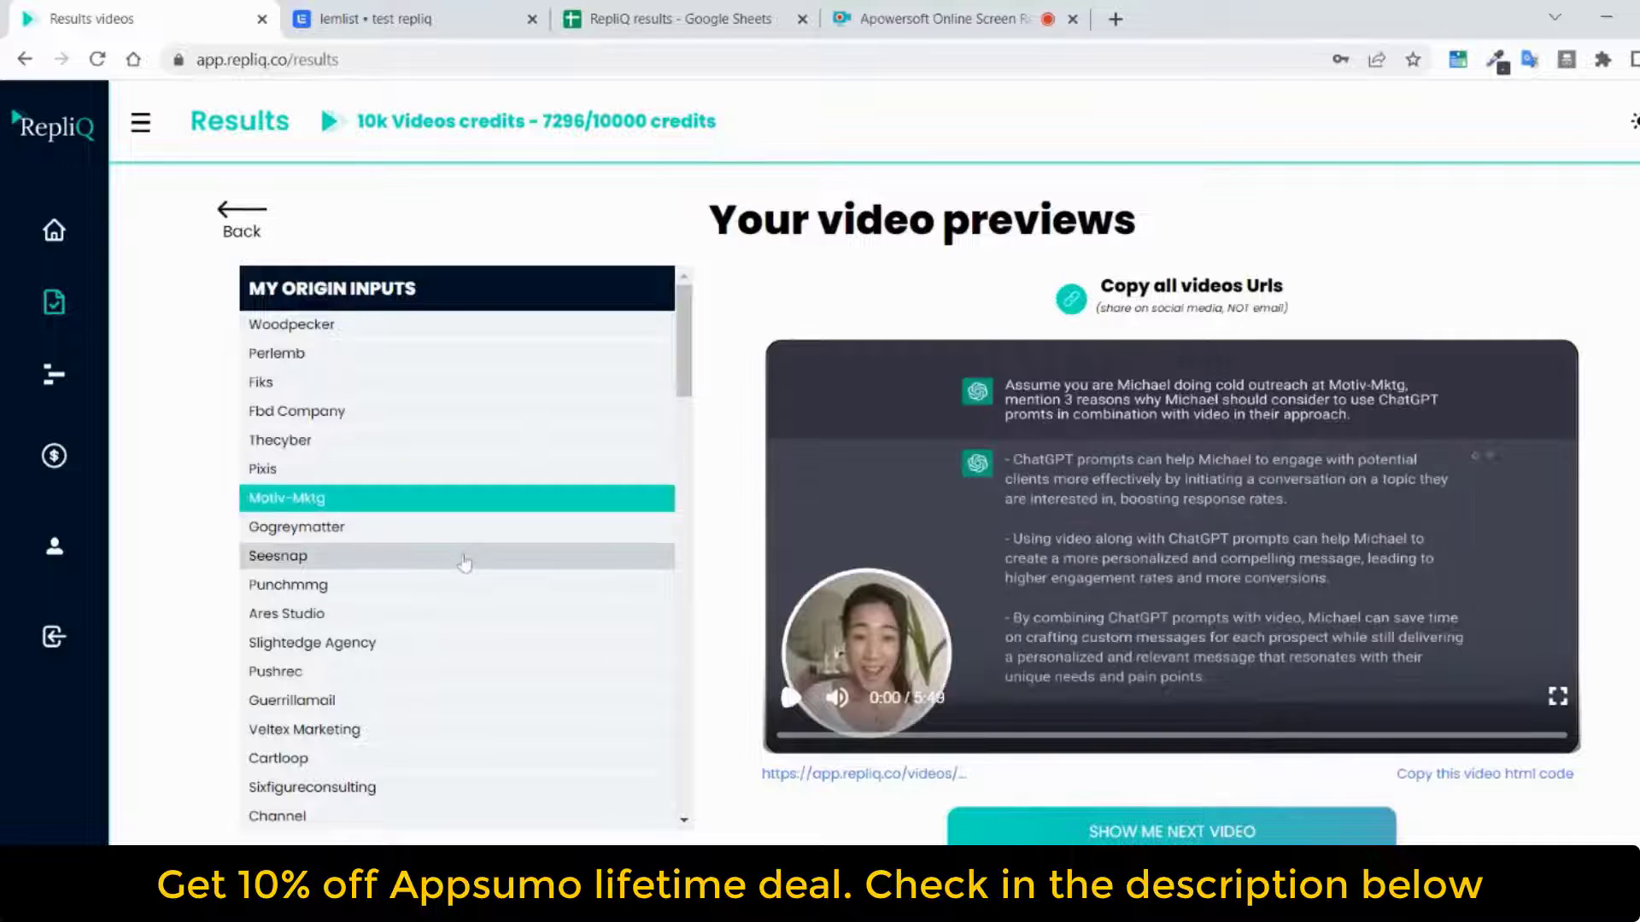
{"action": "left_click", "coordinate": [466, 556]}
{"action": "left_click", "coordinate": [476, 587]}
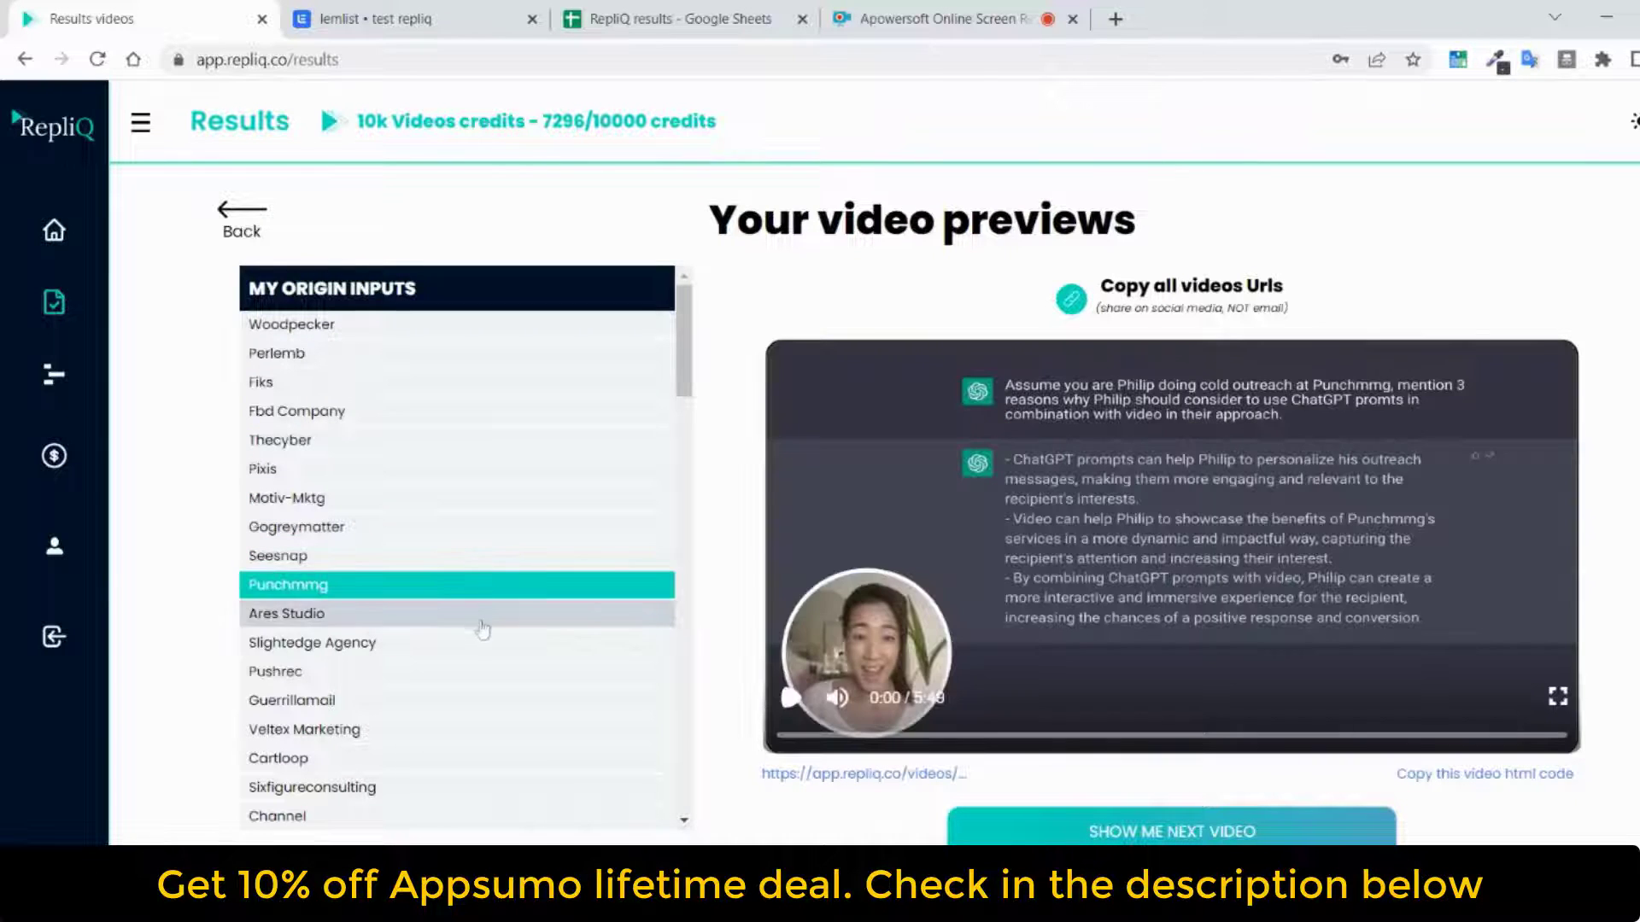
{"action": "left_click", "coordinate": [477, 643]}
{"action": "left_click", "coordinate": [476, 672]}
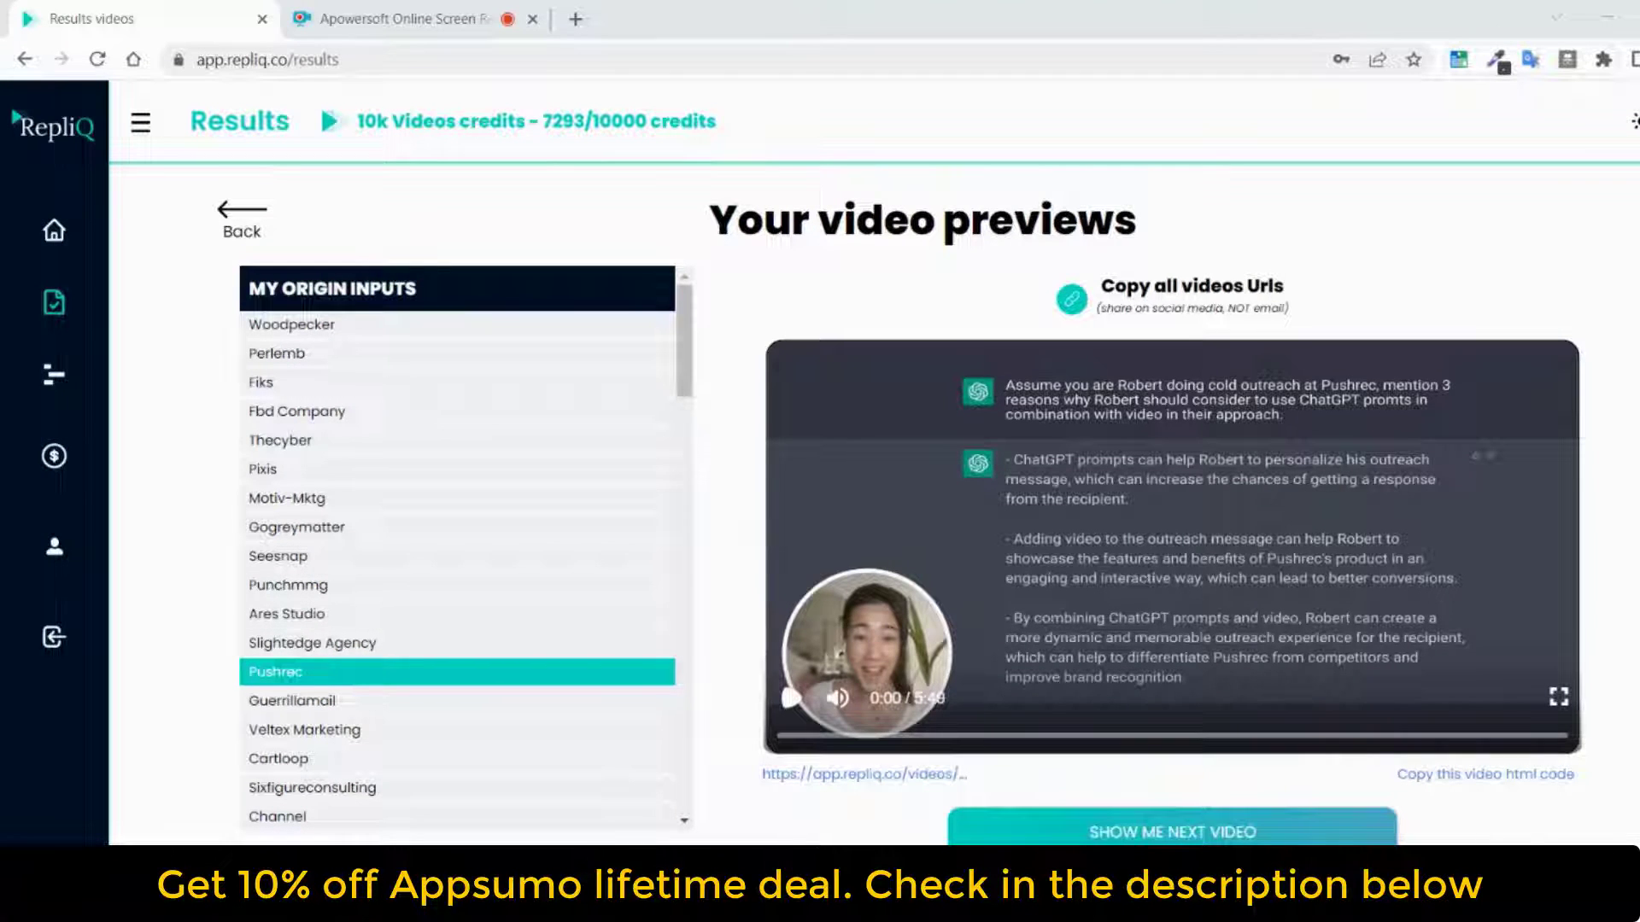
Copy the Pushrec video's HTML code and paste it into the body of a new message in Gmail
{"action": "left_click", "coordinate": [1164, 771]}
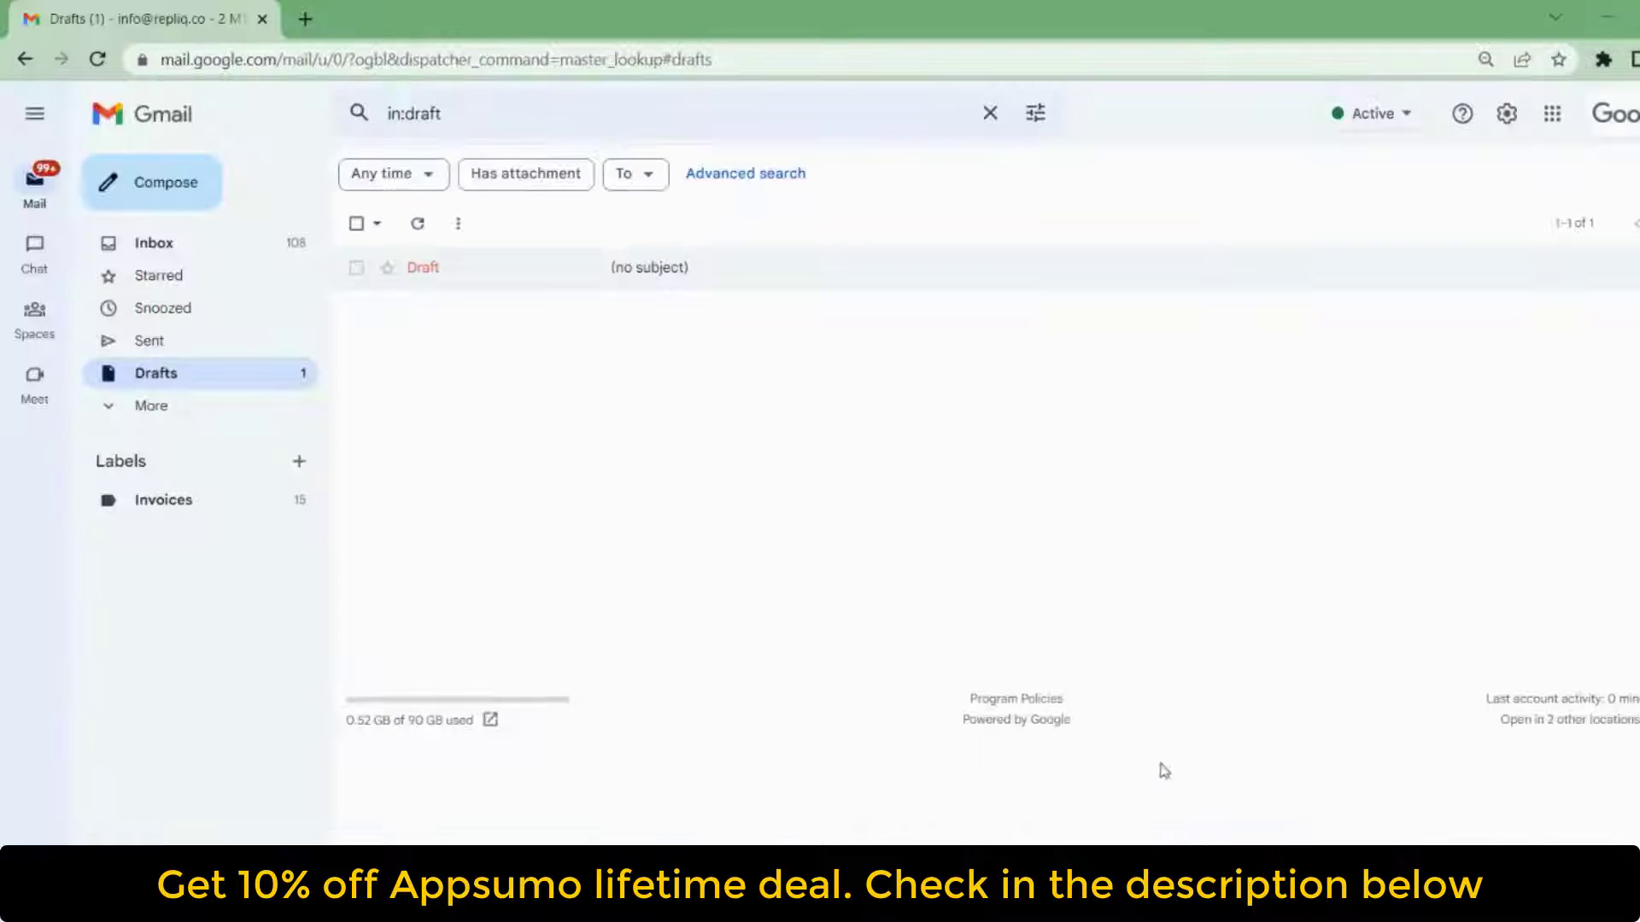
{"action": "left_click", "coordinate": [187, 179]}
{"action": "left_click", "coordinate": [1285, 492]}
{"action": "key", "text": "ctrl+v"}
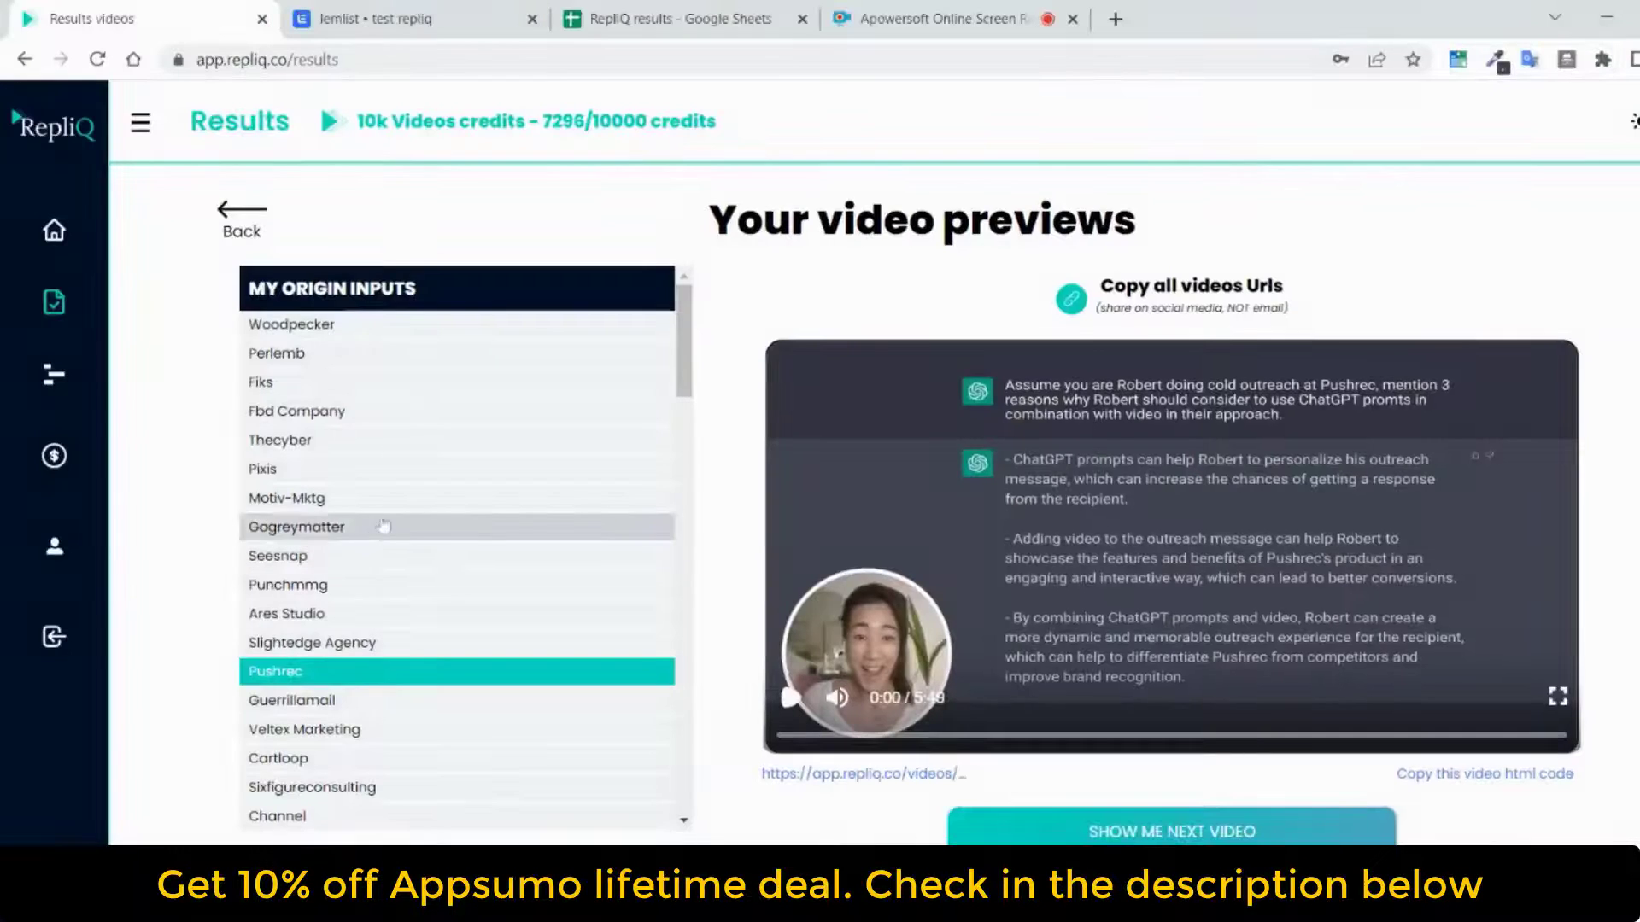
Download the Csv N° 120 results from the RepliQ results list and switch to the RepliQ results spreadsheet in Google Sheets
{"action": "left_click", "coordinate": [260, 218]}
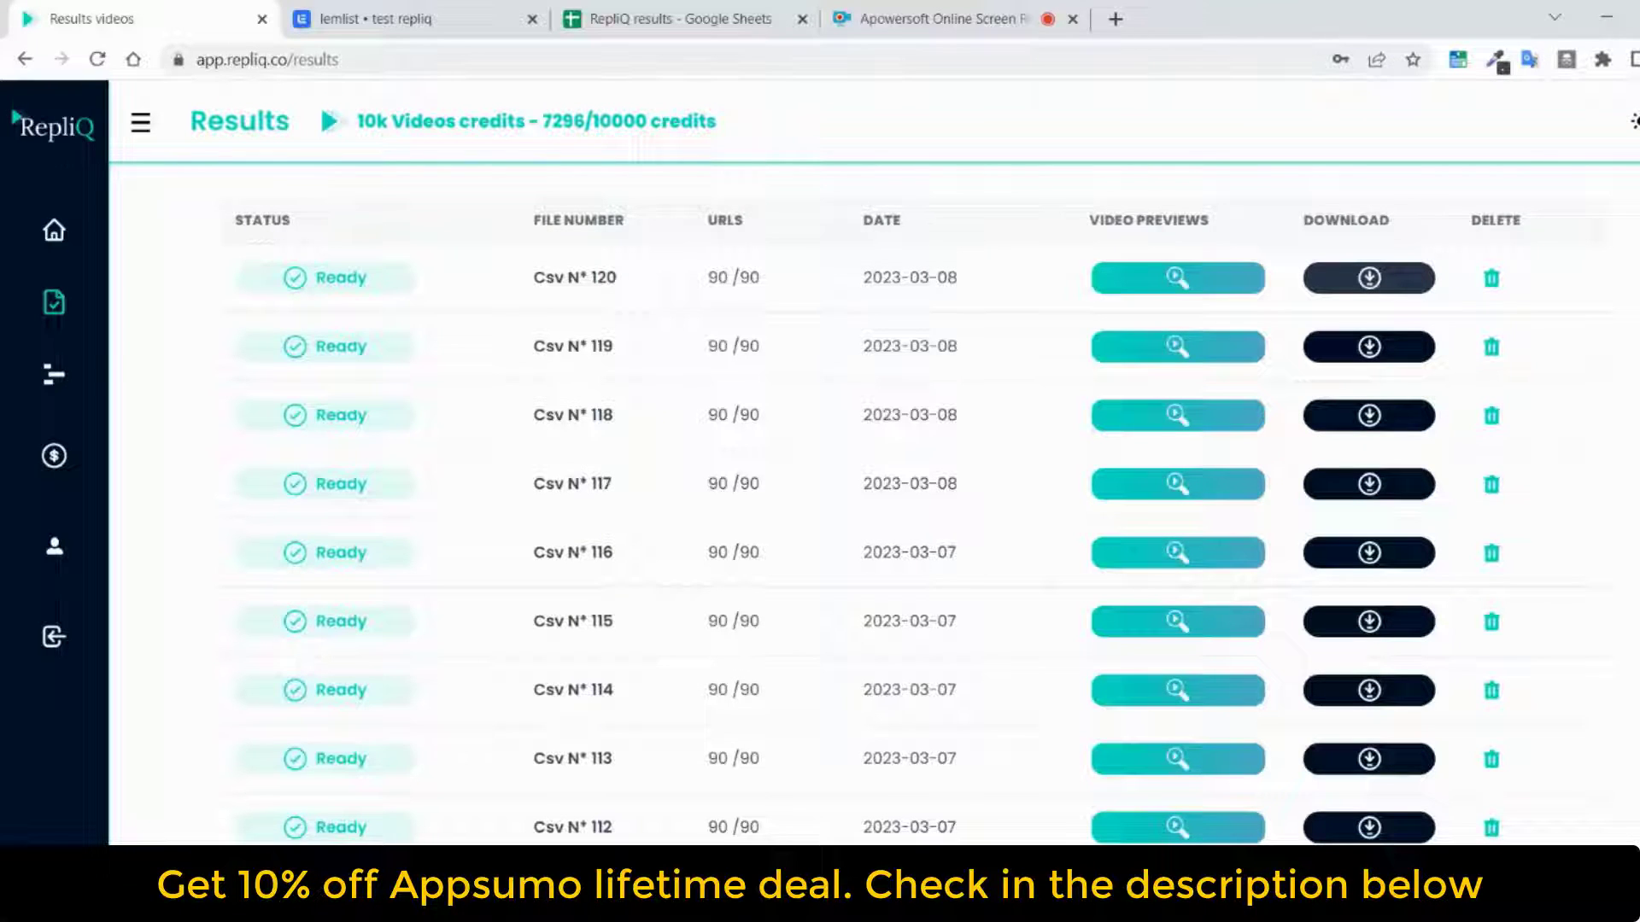
{"action": "left_click", "coordinate": [1369, 277]}
{"action": "left_click", "coordinate": [674, 19]}
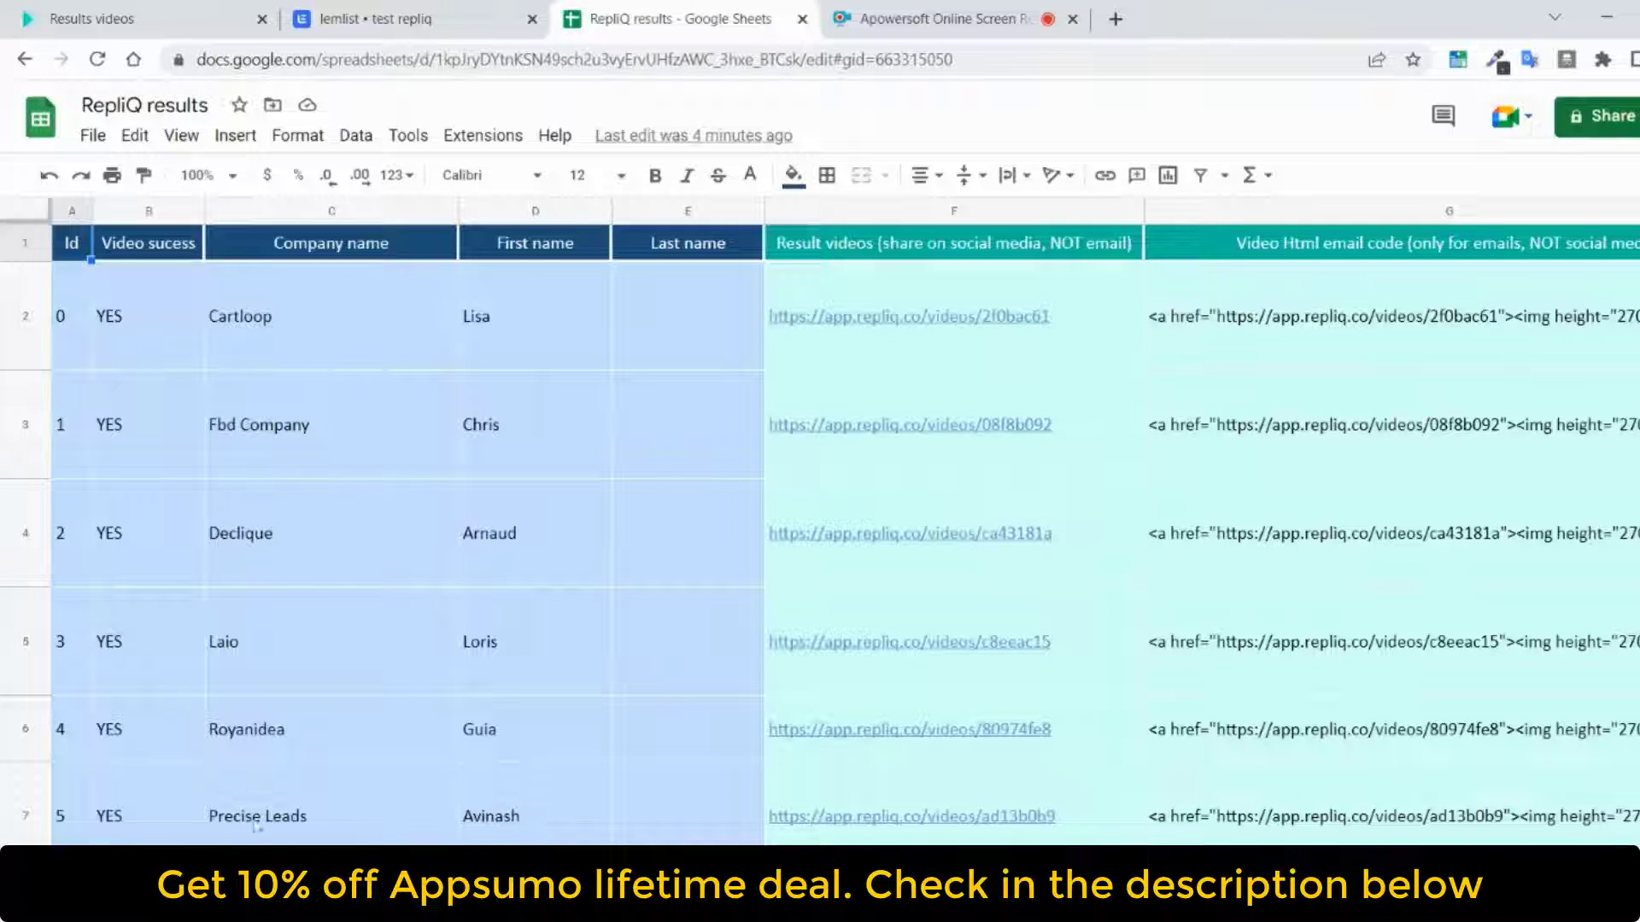
Examine all columns of the RepliQ results sheet, from Video success and Company name through Result prompt and the trailing name columns
{"action": "scroll", "coordinate": [845, 521], "scroll_direction": "right", "scroll_amount": 5}
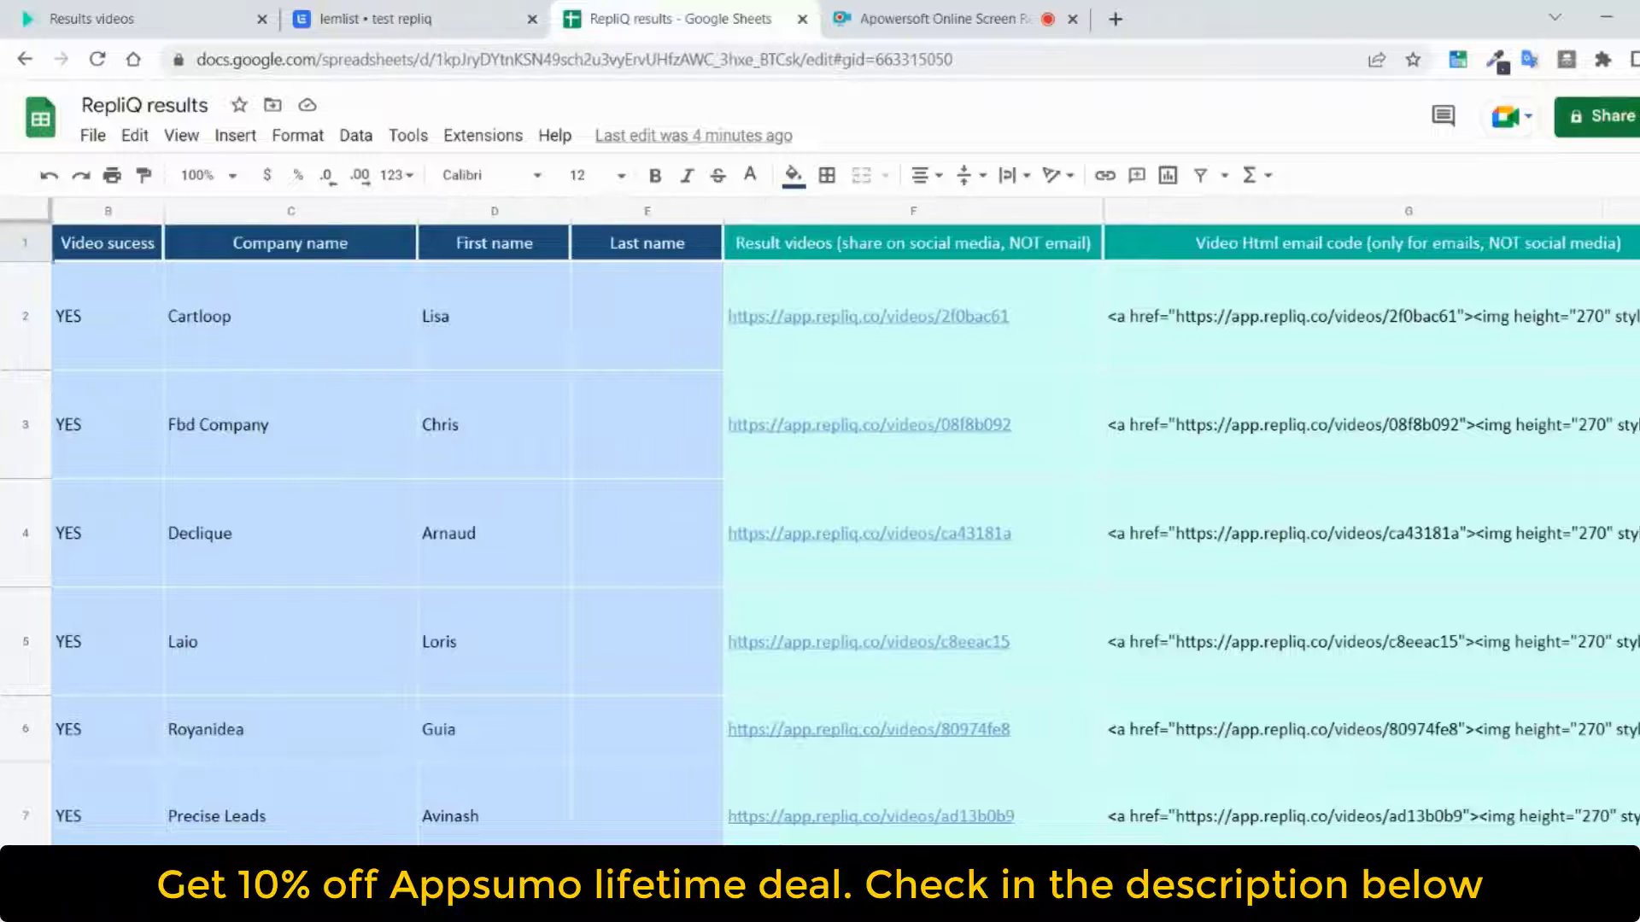
{"action": "scroll", "coordinate": [846, 521], "scroll_direction": "right", "scroll_amount": 3}
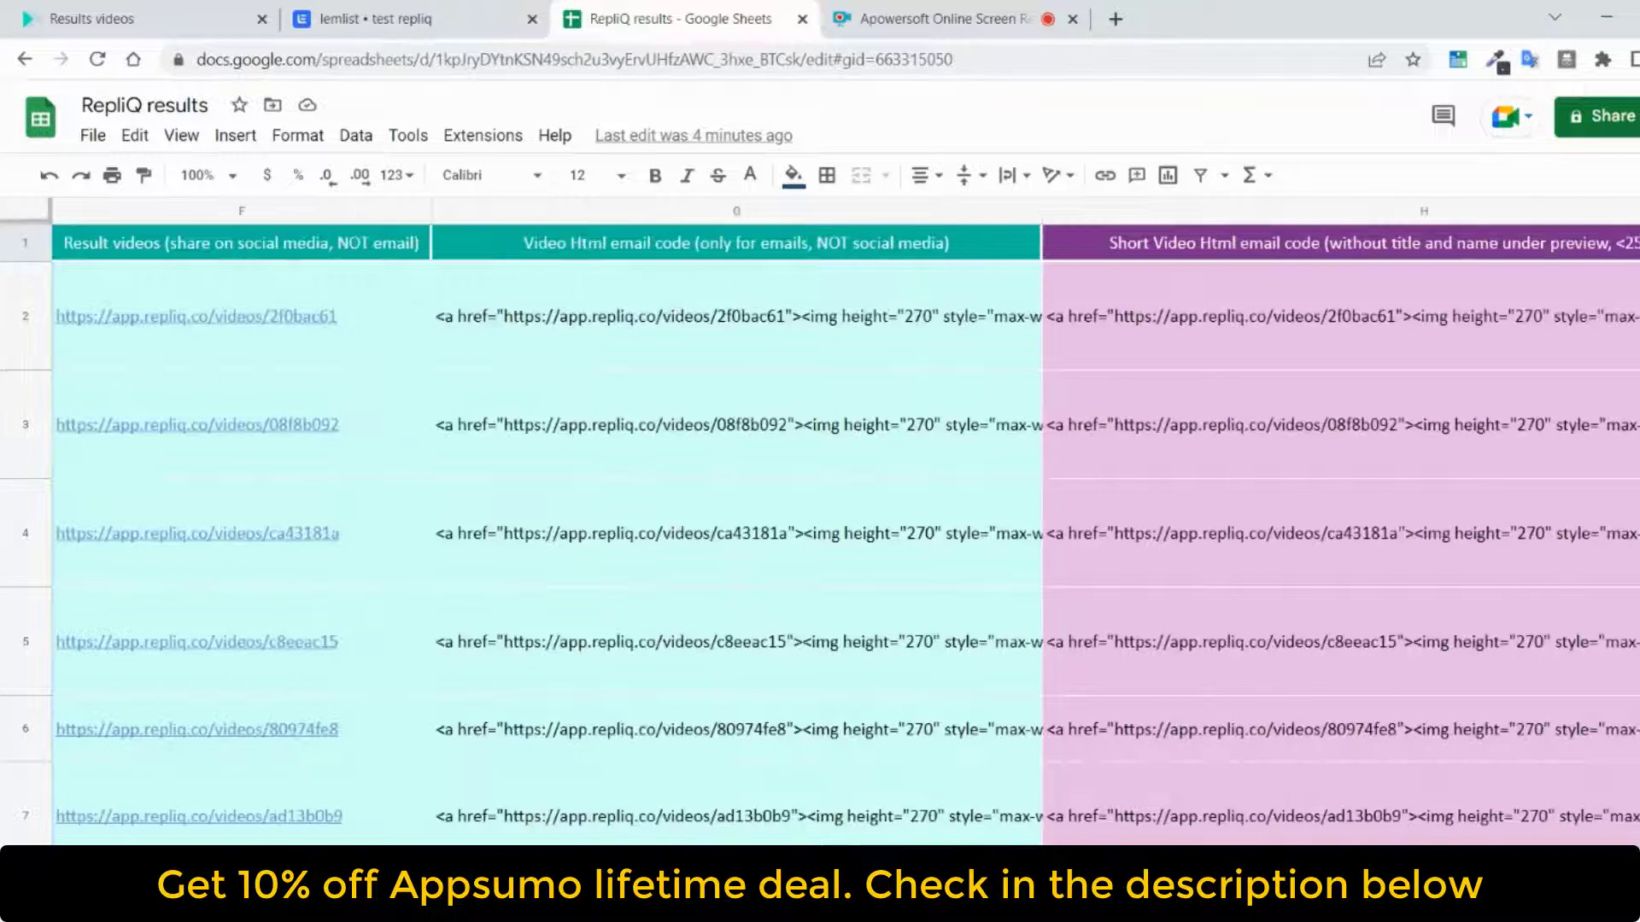
{"action": "scroll", "coordinate": [846, 521], "scroll_direction": "right", "scroll_amount": 3}
{"action": "scroll", "coordinate": [845, 521], "scroll_direction": "right", "scroll_amount": 5}
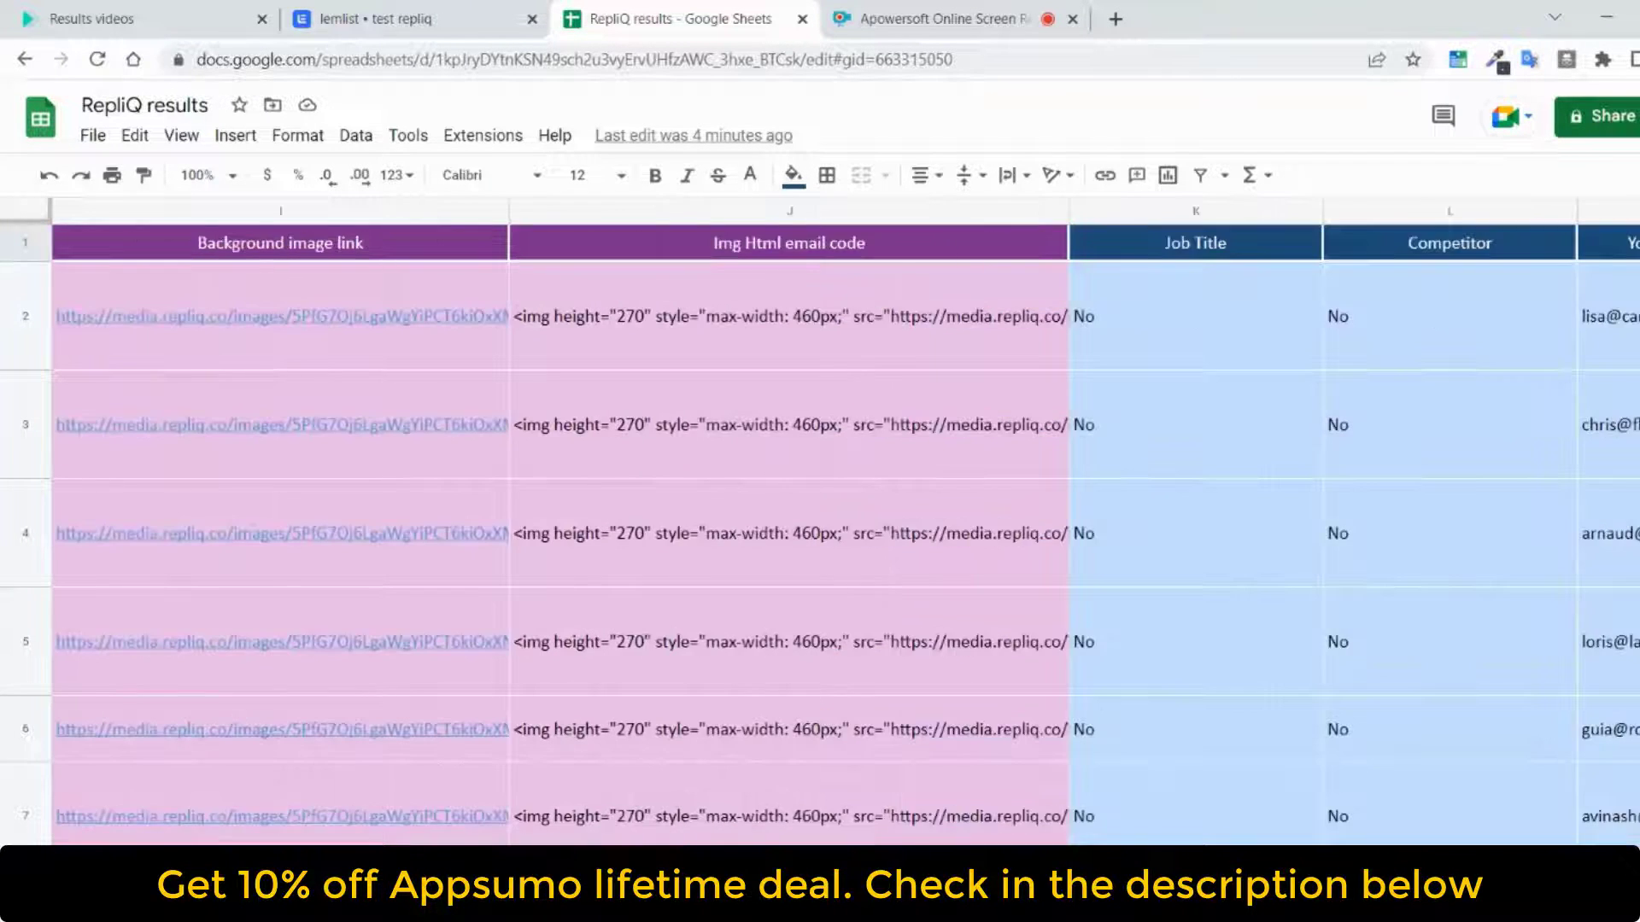
{"action": "scroll", "coordinate": [846, 521], "scroll_direction": "right", "scroll_amount": 8}
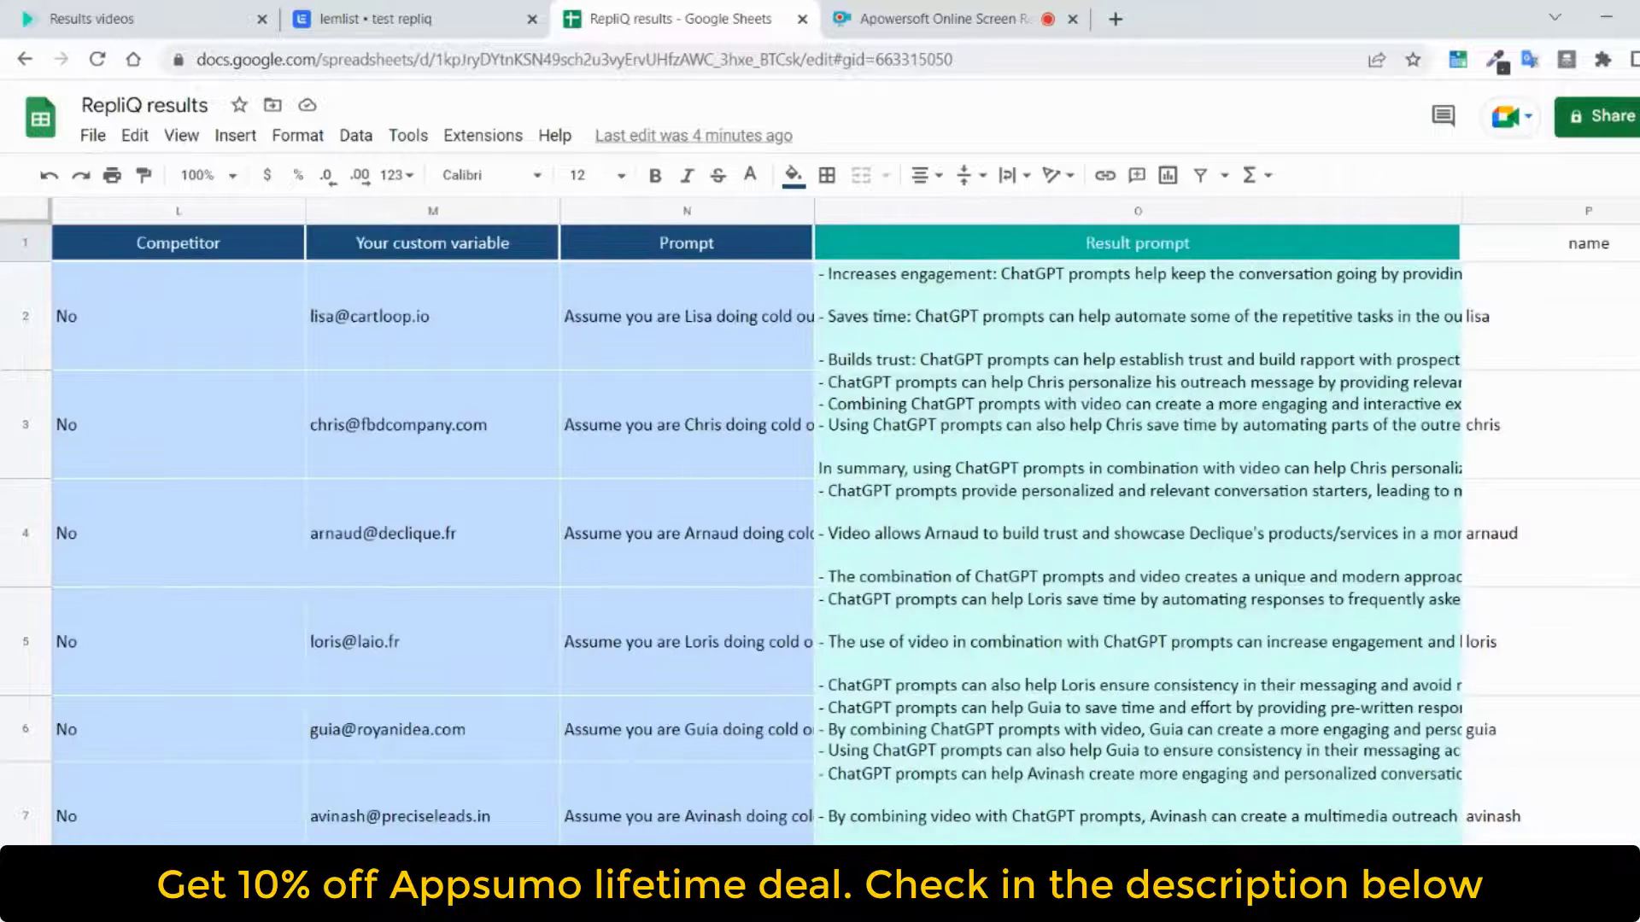
{"action": "scroll", "coordinate": [846, 521], "scroll_direction": "right", "scroll_amount": 2}
{"action": "scroll", "coordinate": [846, 521], "scroll_direction": "right", "scroll_amount": 3}
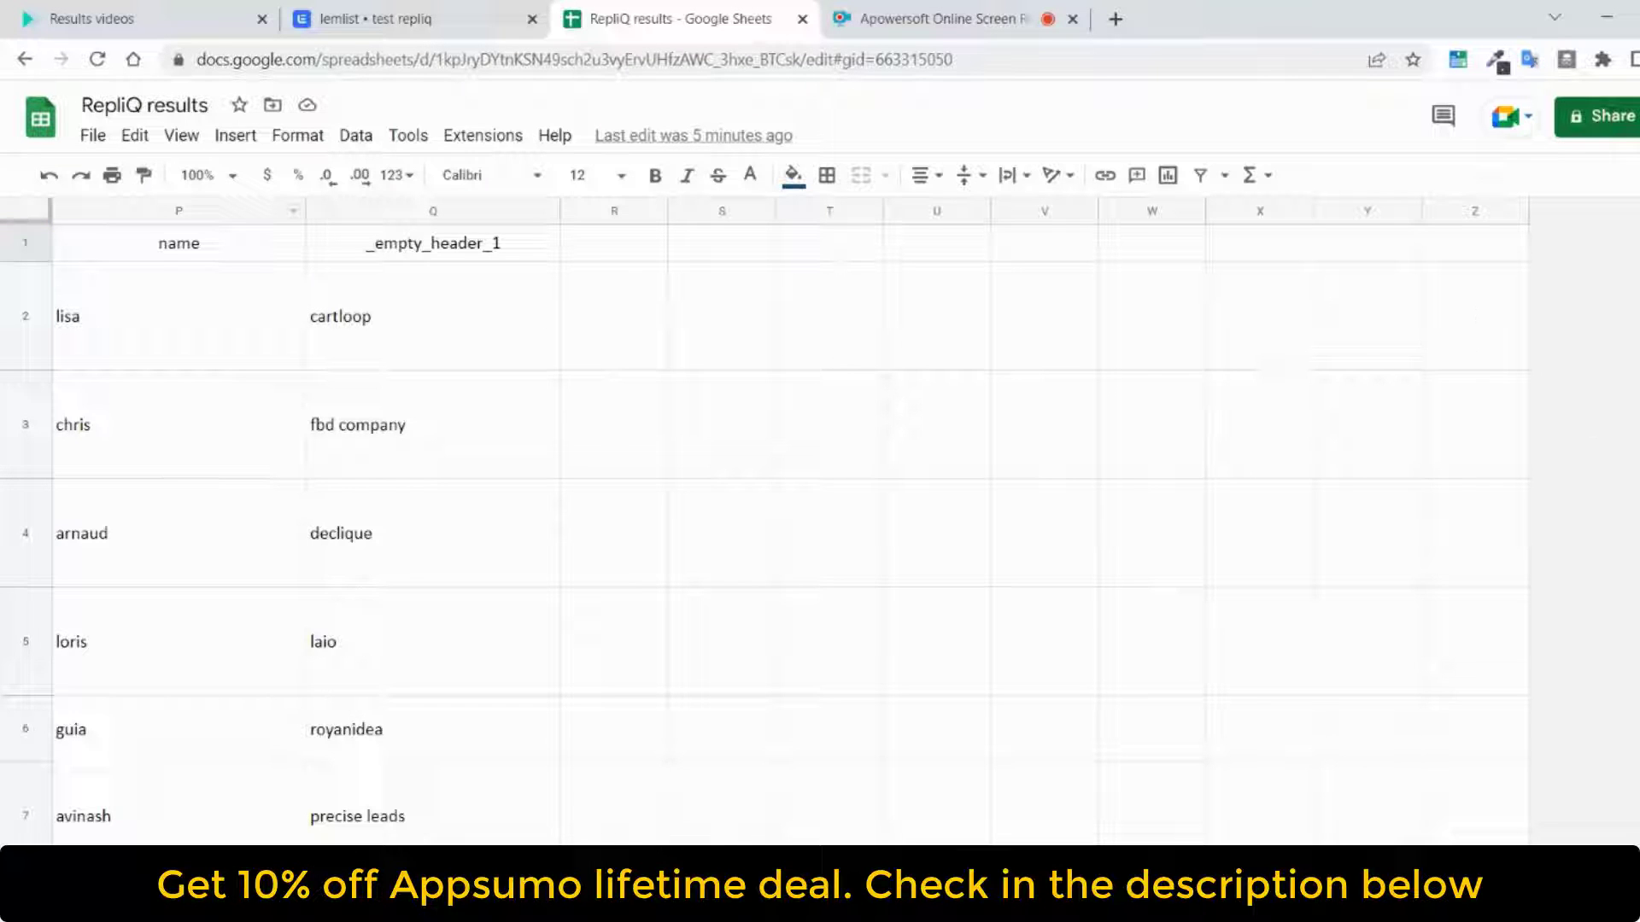
{"action": "scroll", "coordinate": [846, 521], "scroll_direction": "left", "scroll_amount": 5}
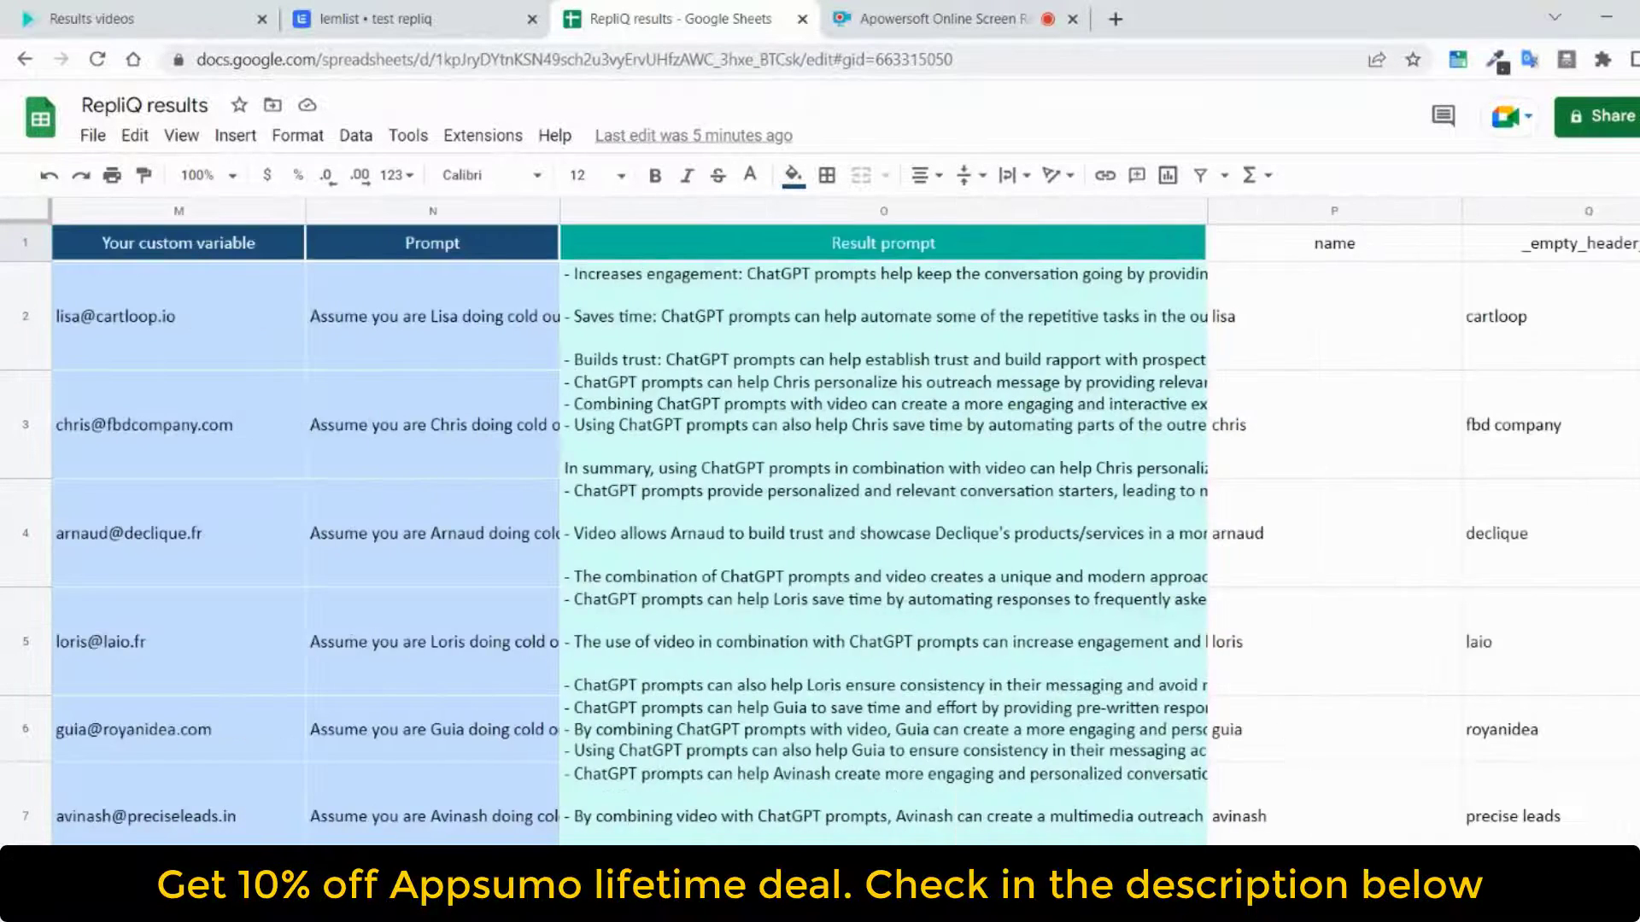
{"action": "scroll", "coordinate": [845, 530], "scroll_direction": "left", "scroll_amount": 6}
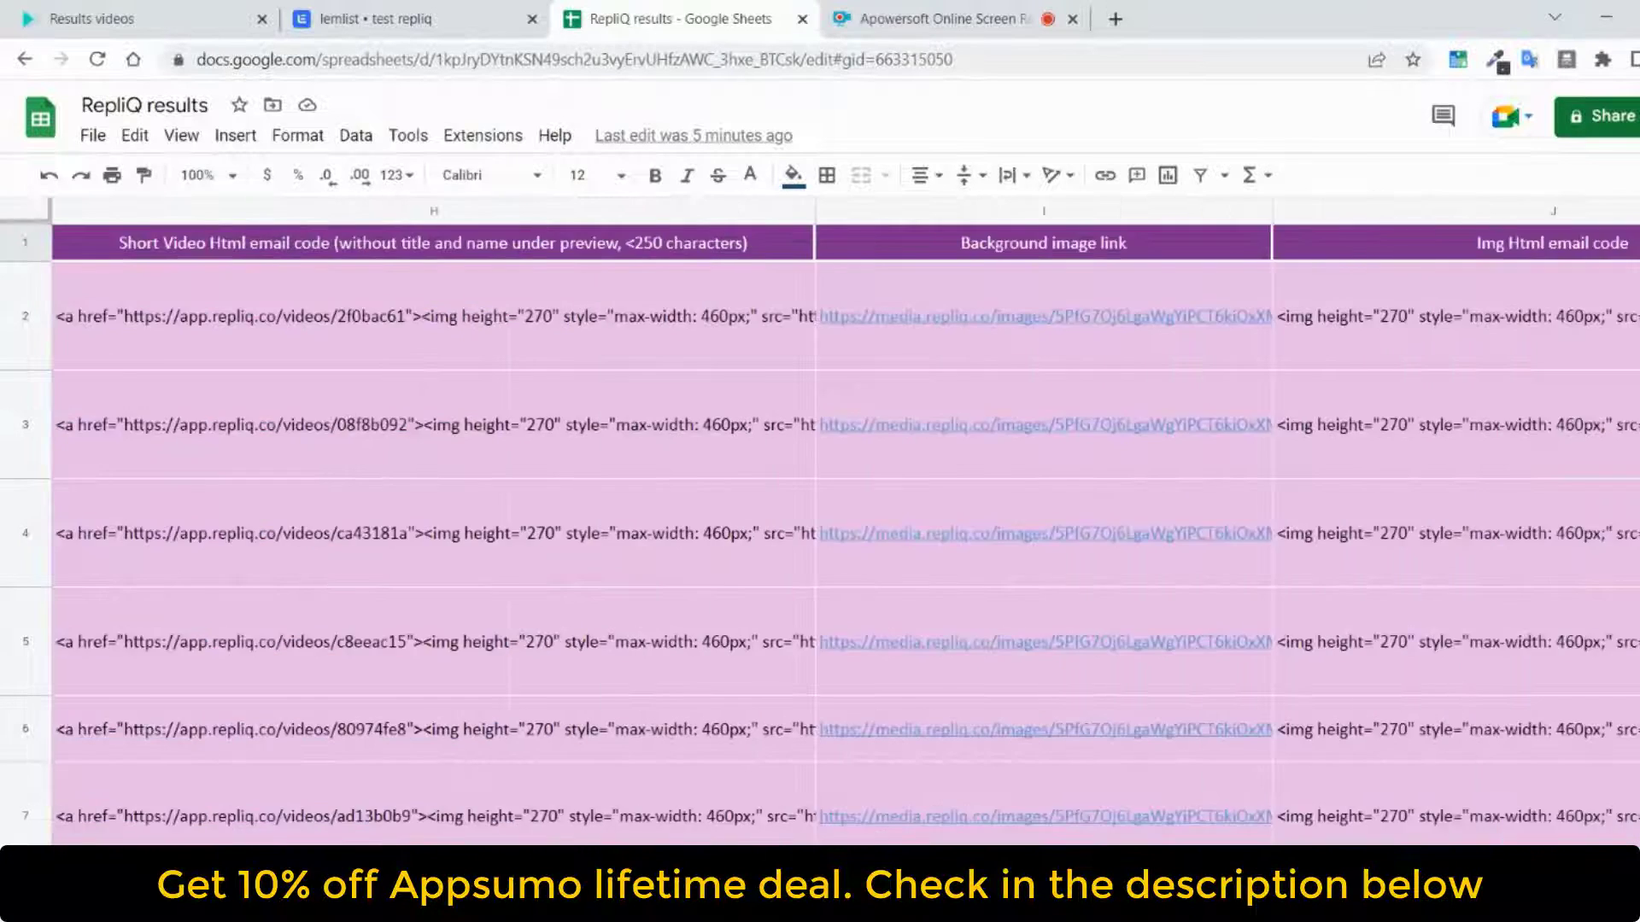
{"action": "scroll", "coordinate": [846, 530], "scroll_direction": "left", "scroll_amount": 6}
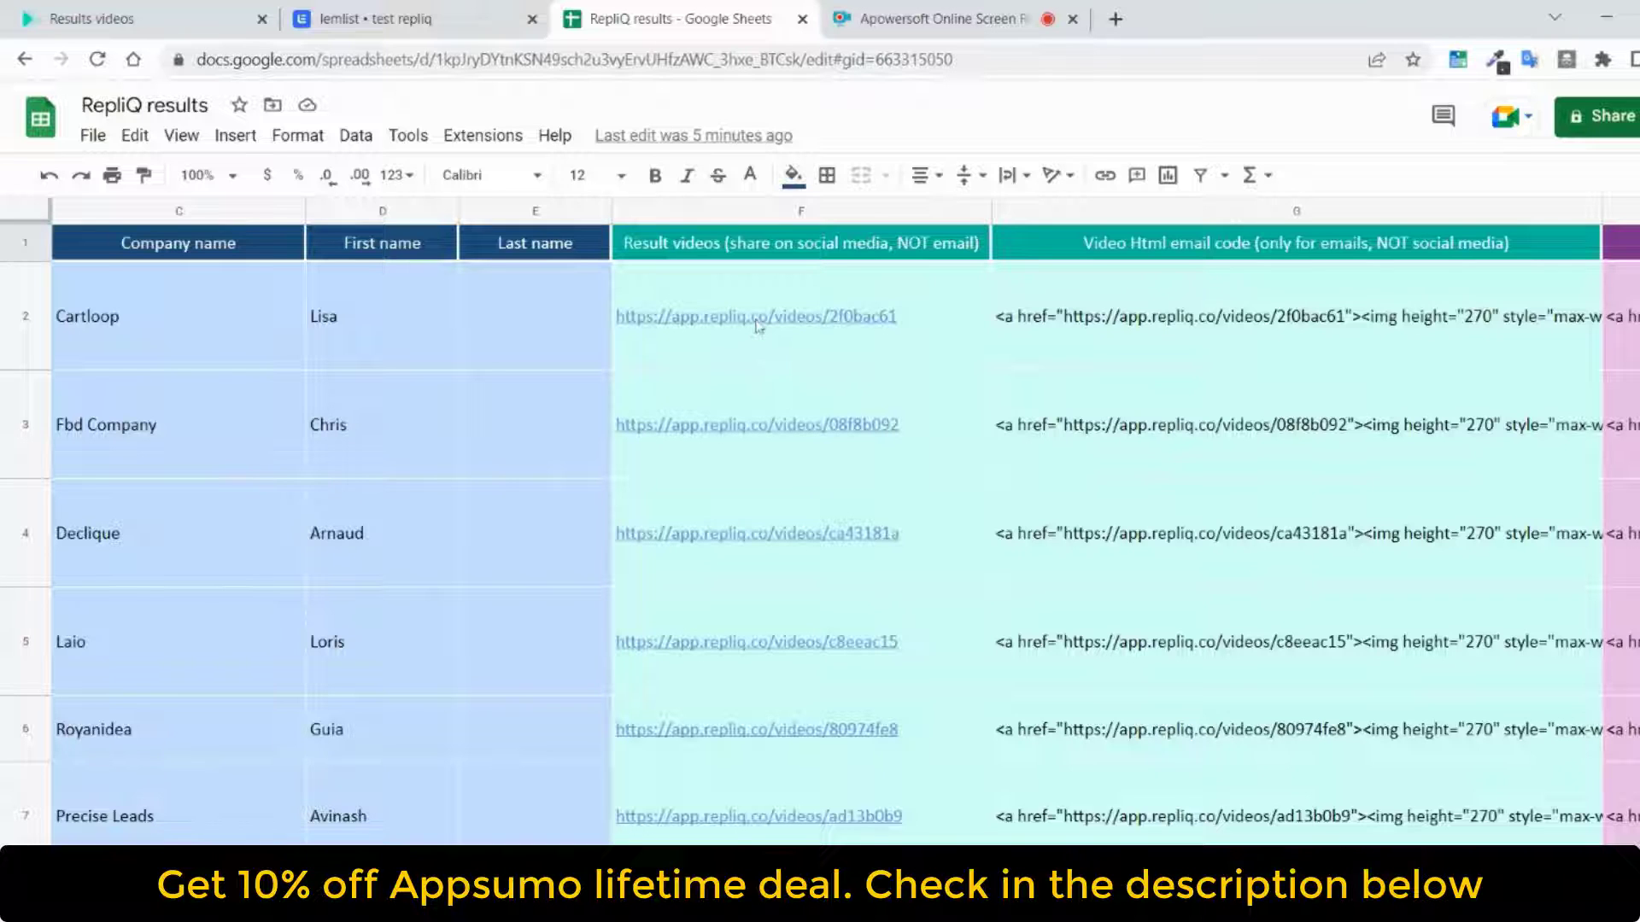
Examine the result video link, video HTML email code, short HTML code, background image link and image HTML code columns across the lead rows
{"action": "mouse_move", "coordinate": [758, 325]}
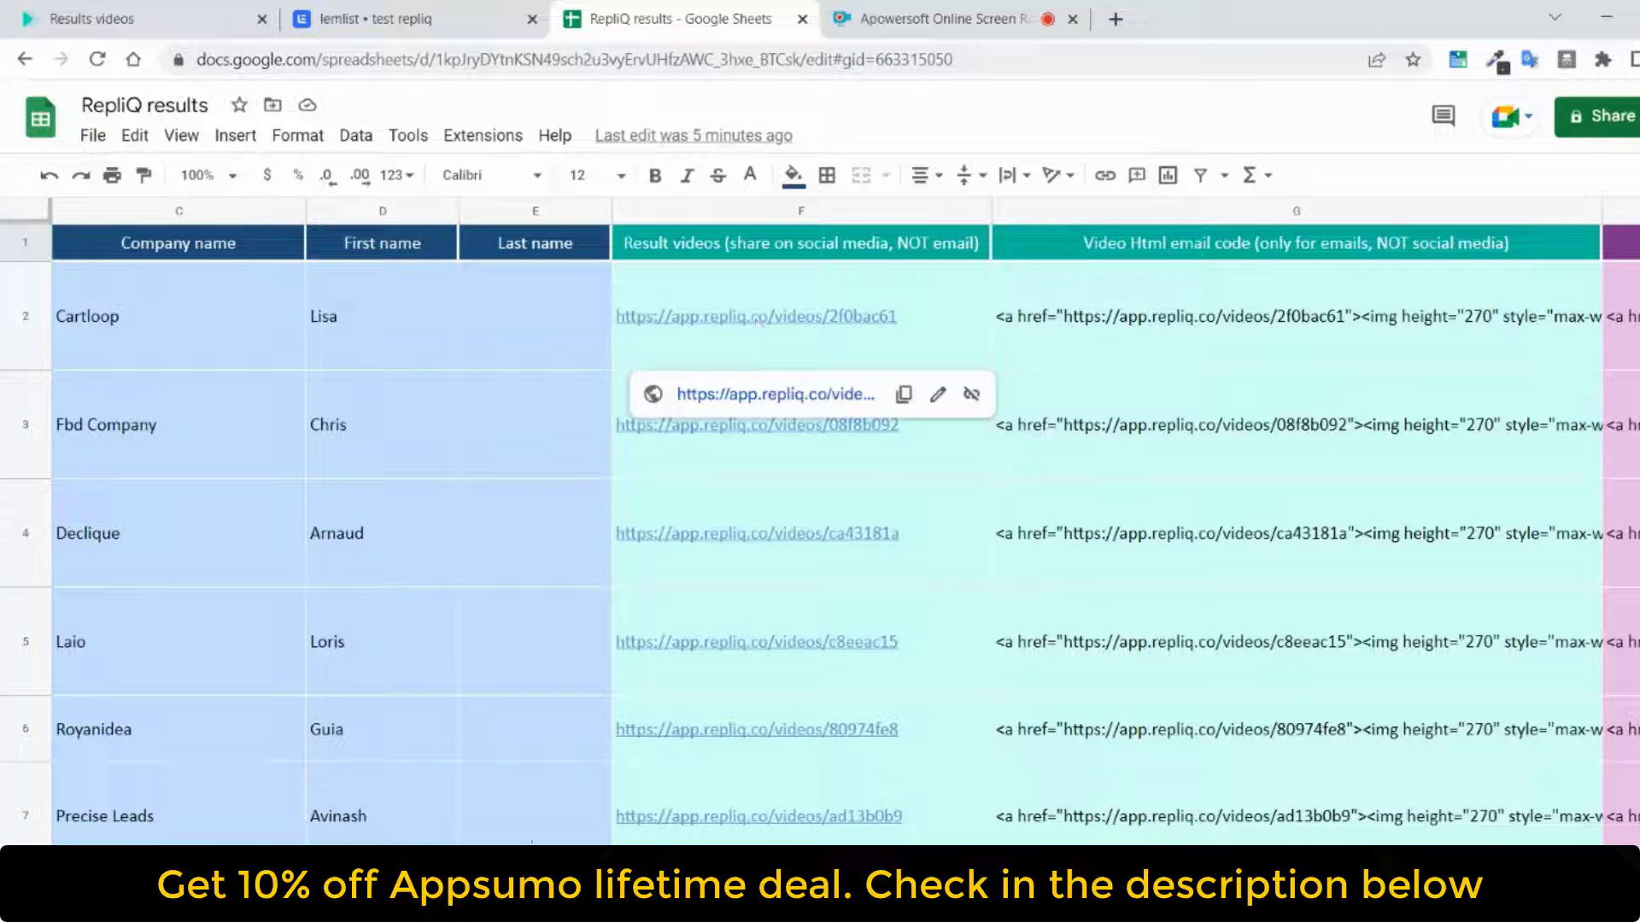
{"action": "scroll", "coordinate": [845, 525], "scroll_direction": "right", "scroll_amount": 6}
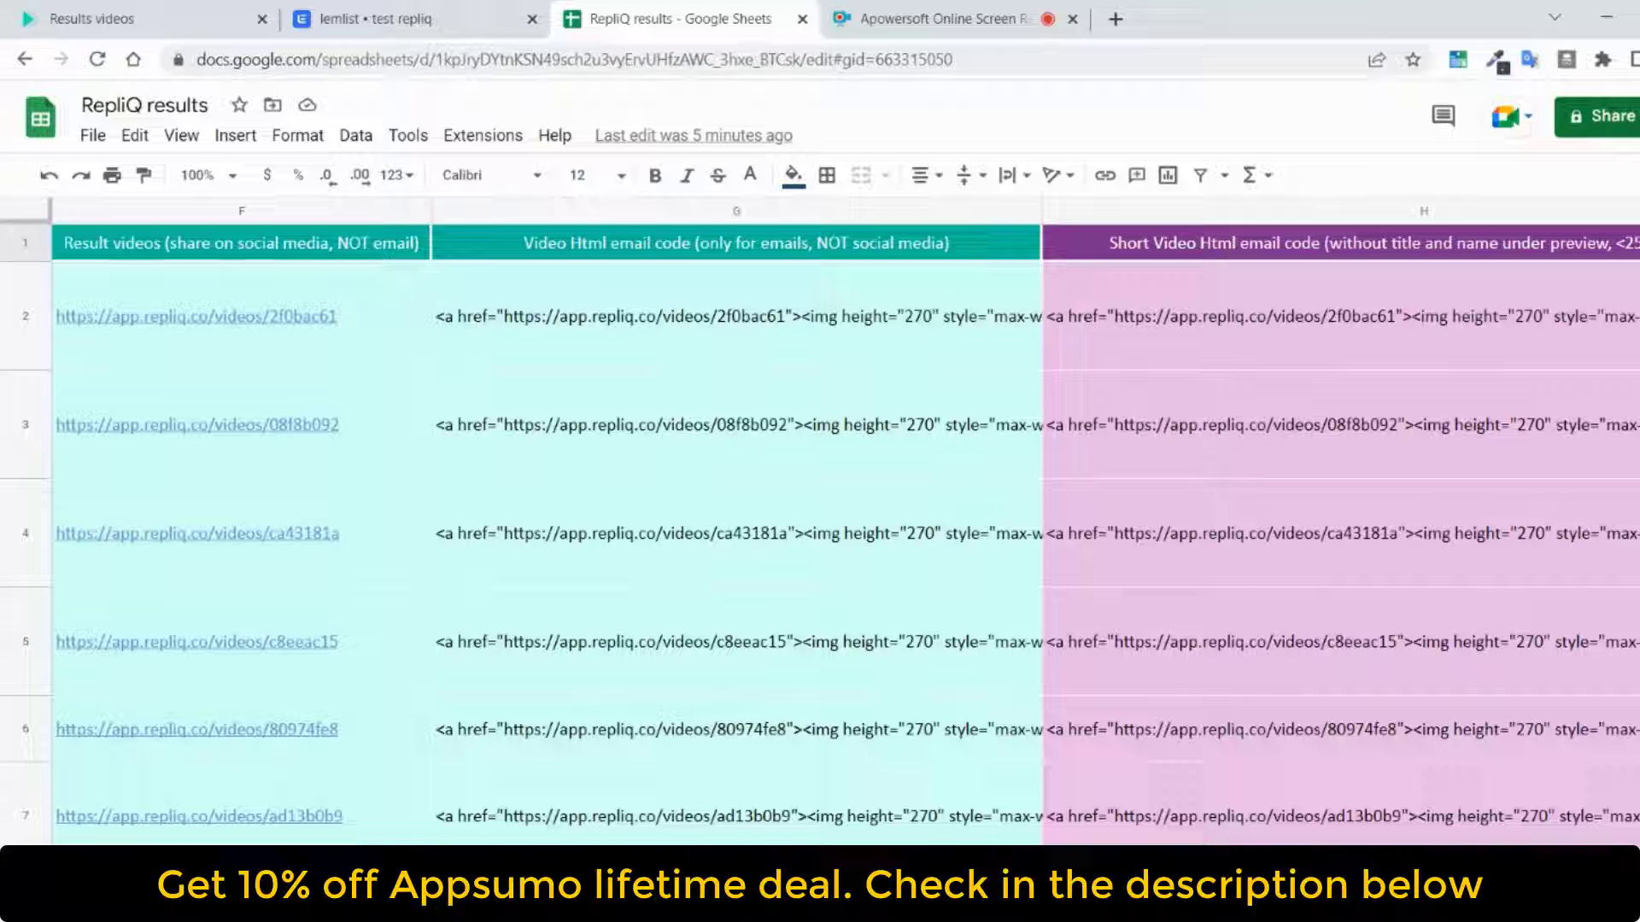
{"action": "scroll", "coordinate": [845, 529], "scroll_direction": "right", "scroll_amount": 2}
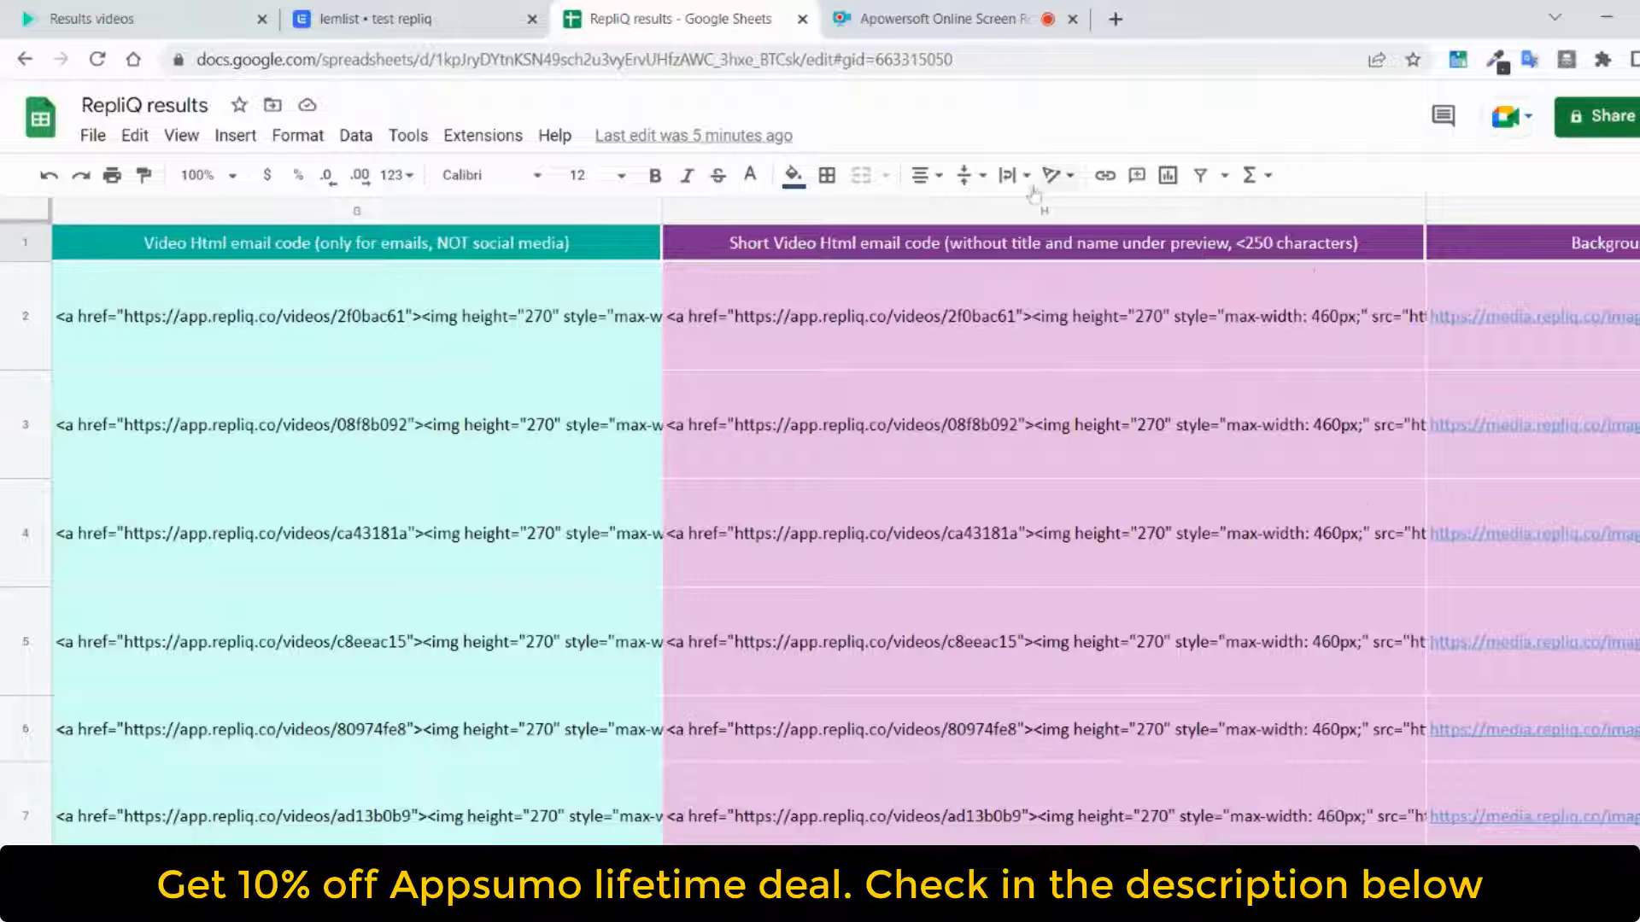
{"action": "left_click_drag", "start_coordinate": [801, 468], "coordinate": [856, 583]}
{"action": "left_click", "coordinate": [1102, 337]}
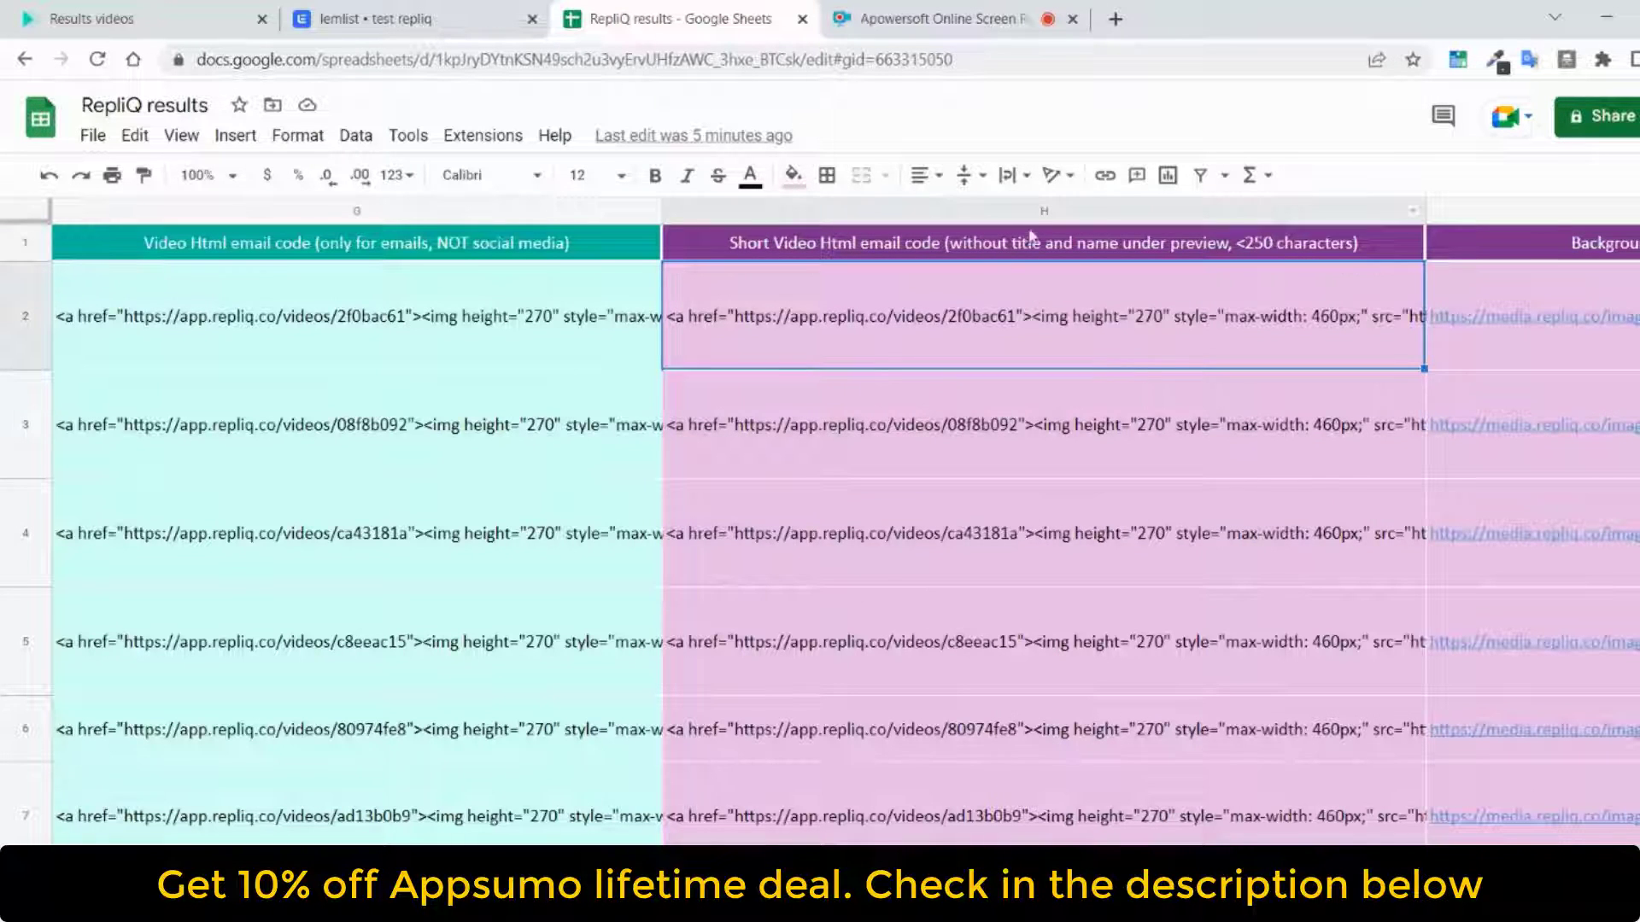
{"action": "left_click", "coordinate": [1032, 247]}
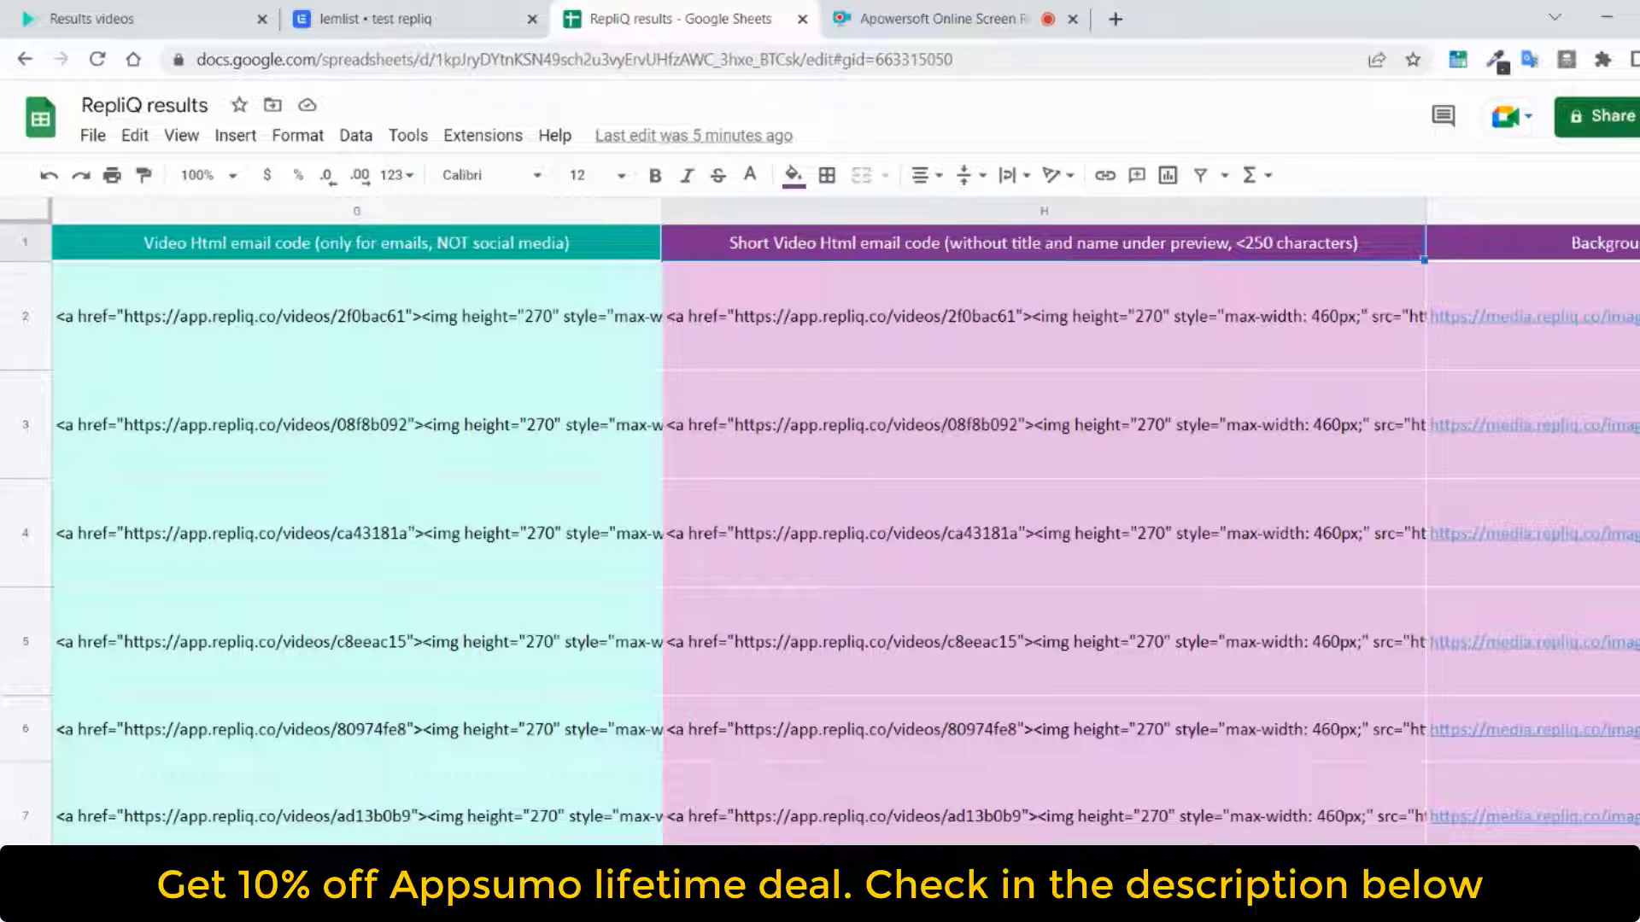
{"action": "scroll", "coordinate": [846, 521], "scroll_direction": "right", "scroll_amount": 3}
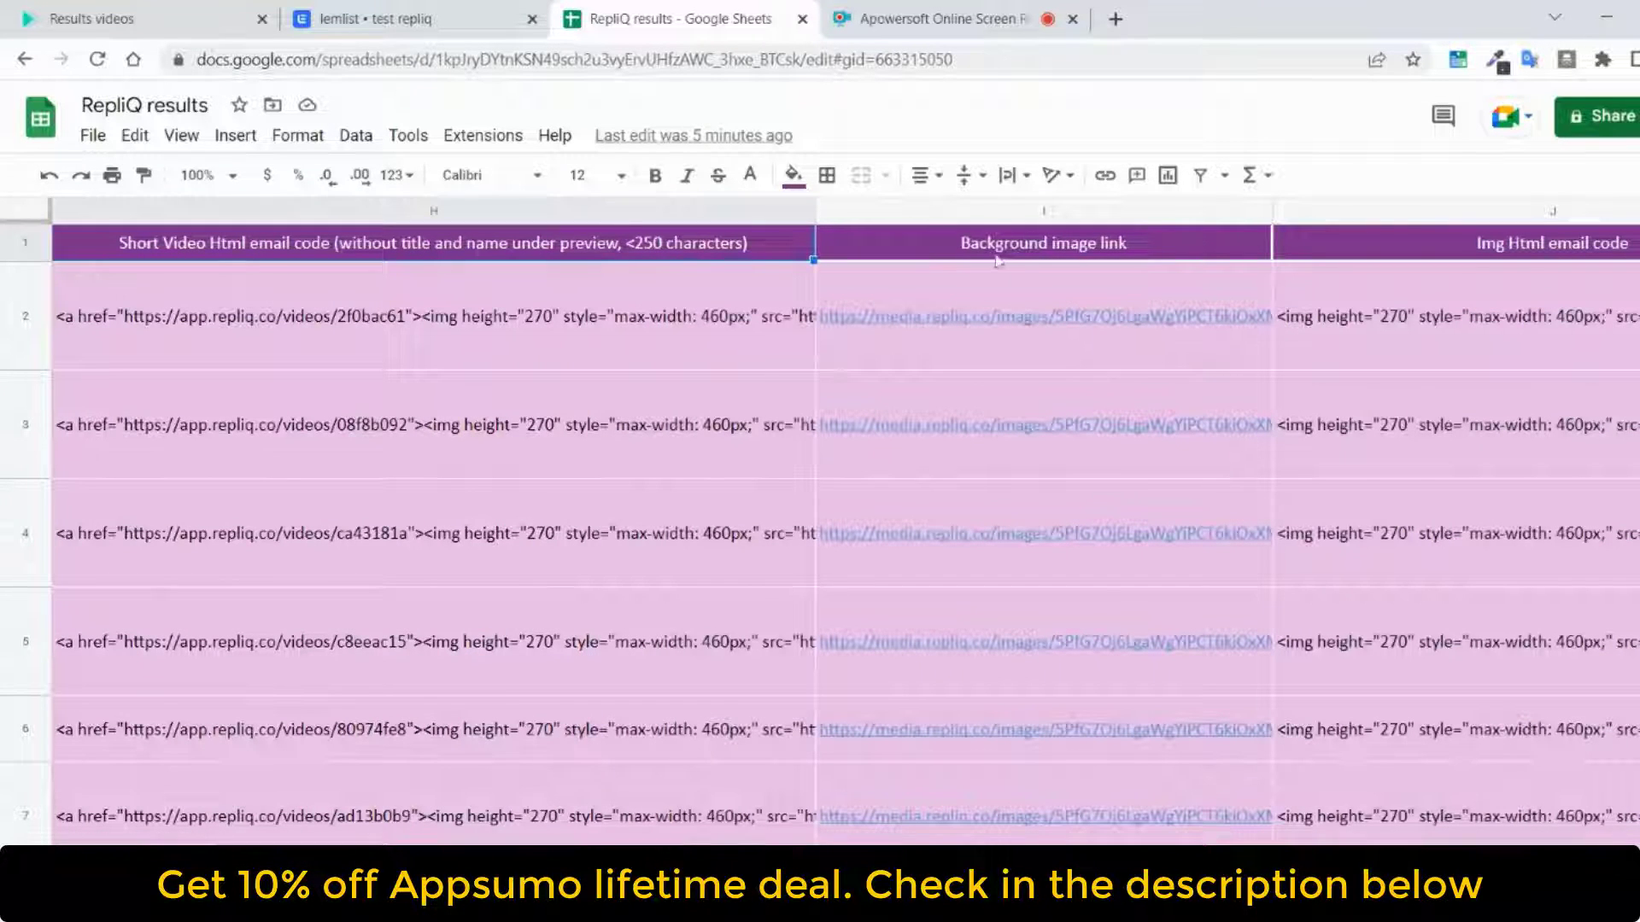
{"action": "scroll", "coordinate": [846, 521], "scroll_direction": "right", "scroll_amount": 3}
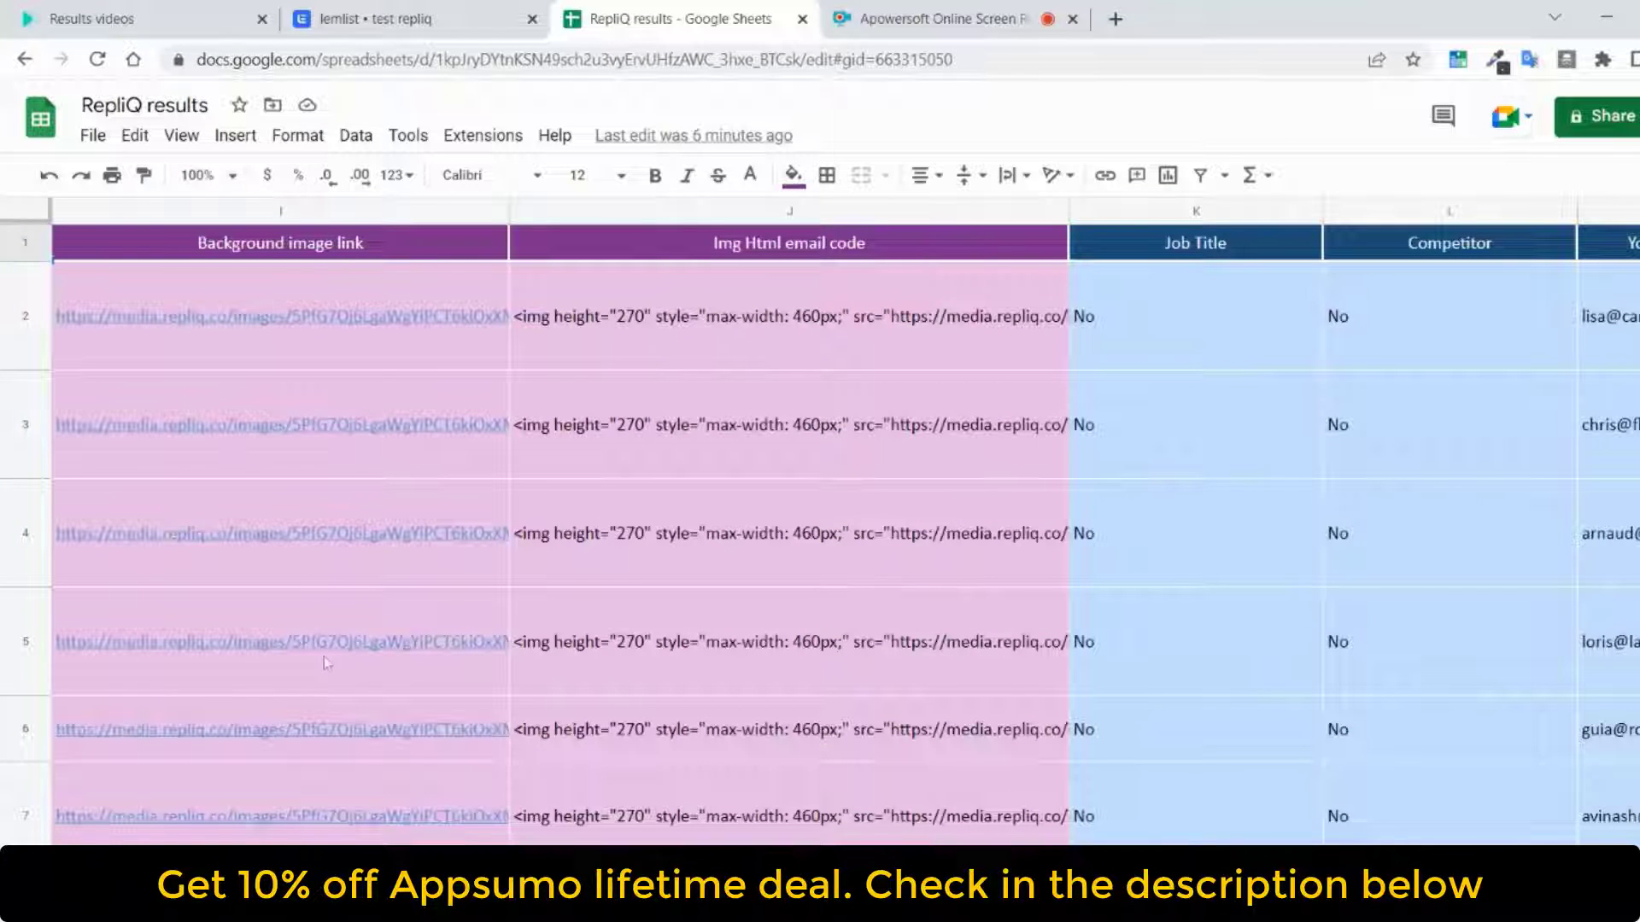
{"action": "mouse_move", "coordinate": [198, 408]}
{"action": "scroll", "coordinate": [820, 529], "scroll_direction": "right", "scroll_amount": 4}
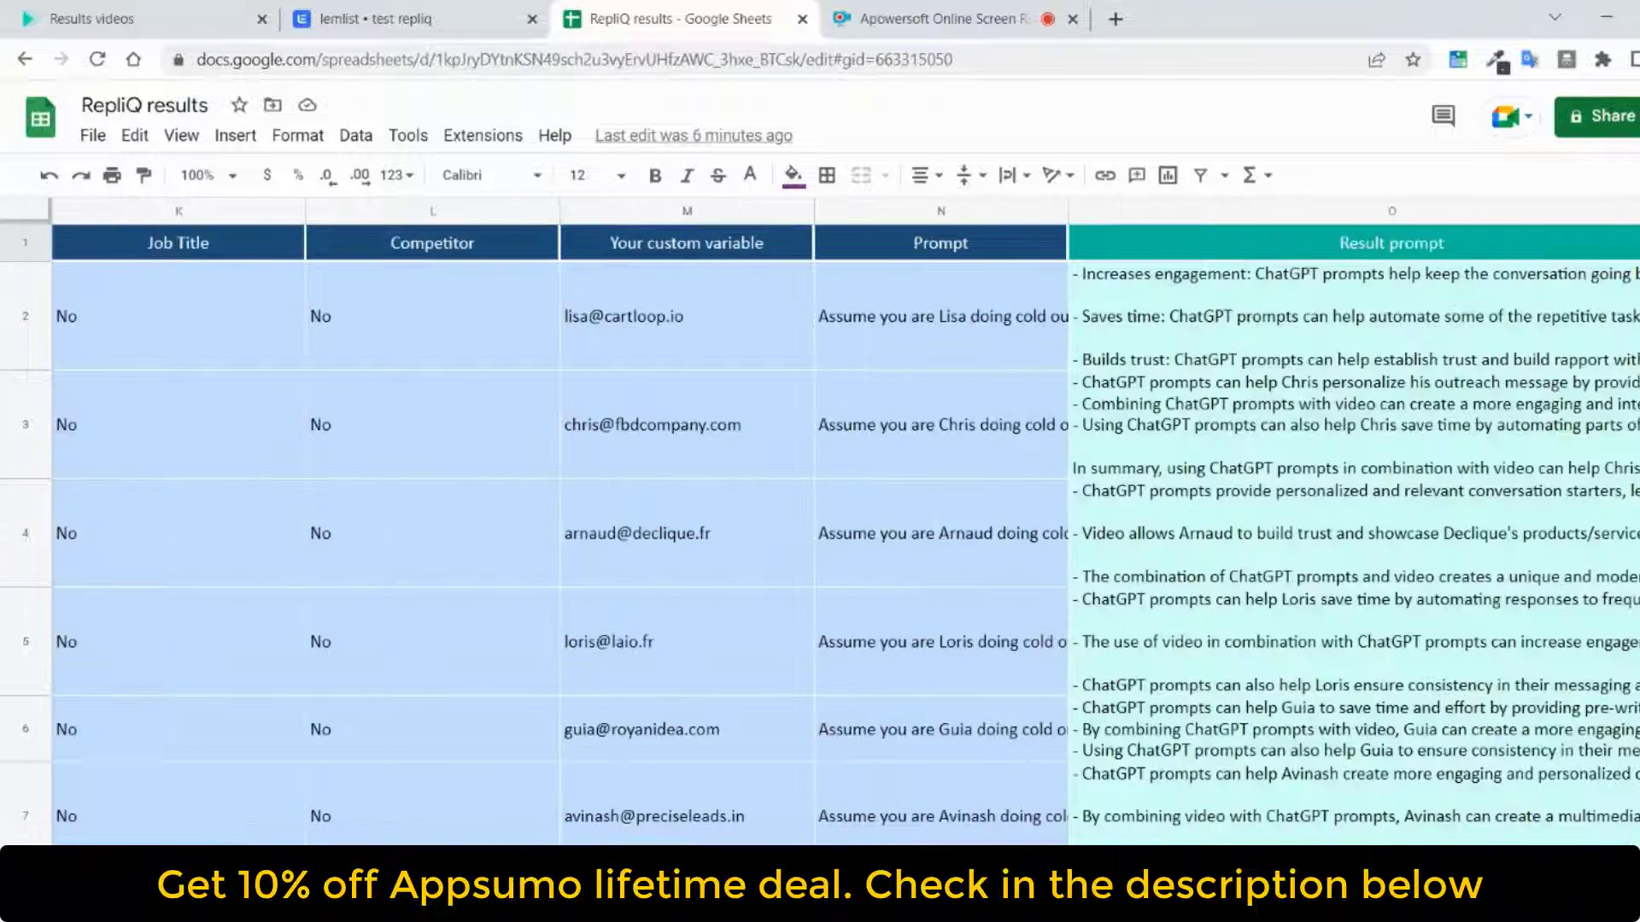
{"action": "scroll", "coordinate": [820, 529], "scroll_direction": "right", "scroll_amount": 3}
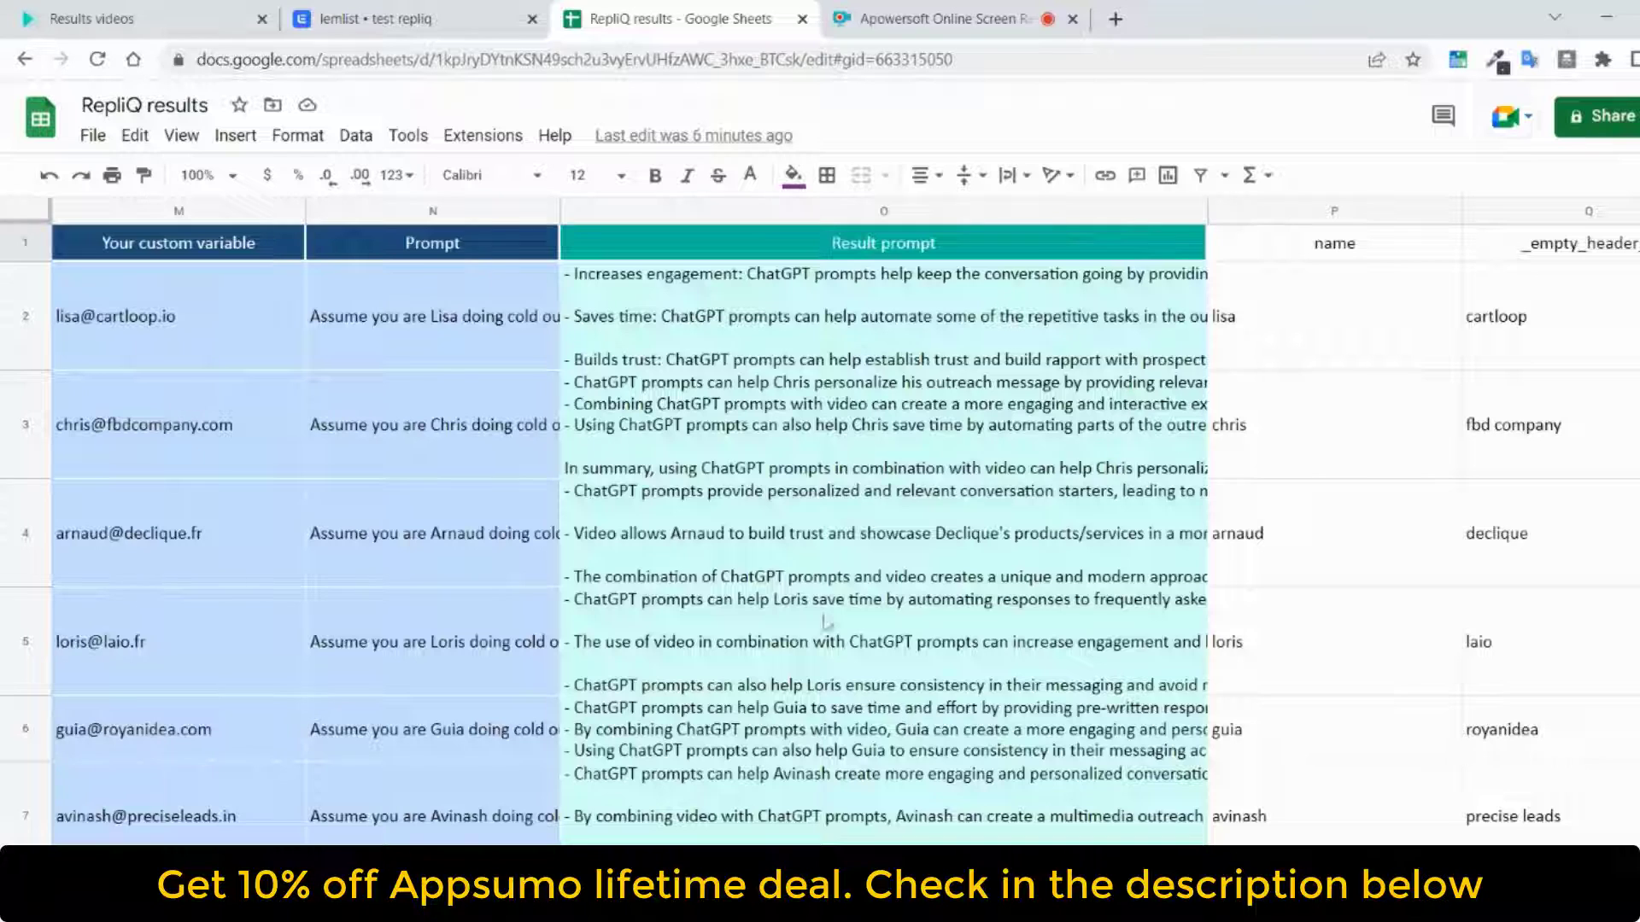
Read the full Prompt text for the Cartloop lead and examine the Result prompt cells of the lead rows
{"action": "double_click", "coordinate": [490, 287]}
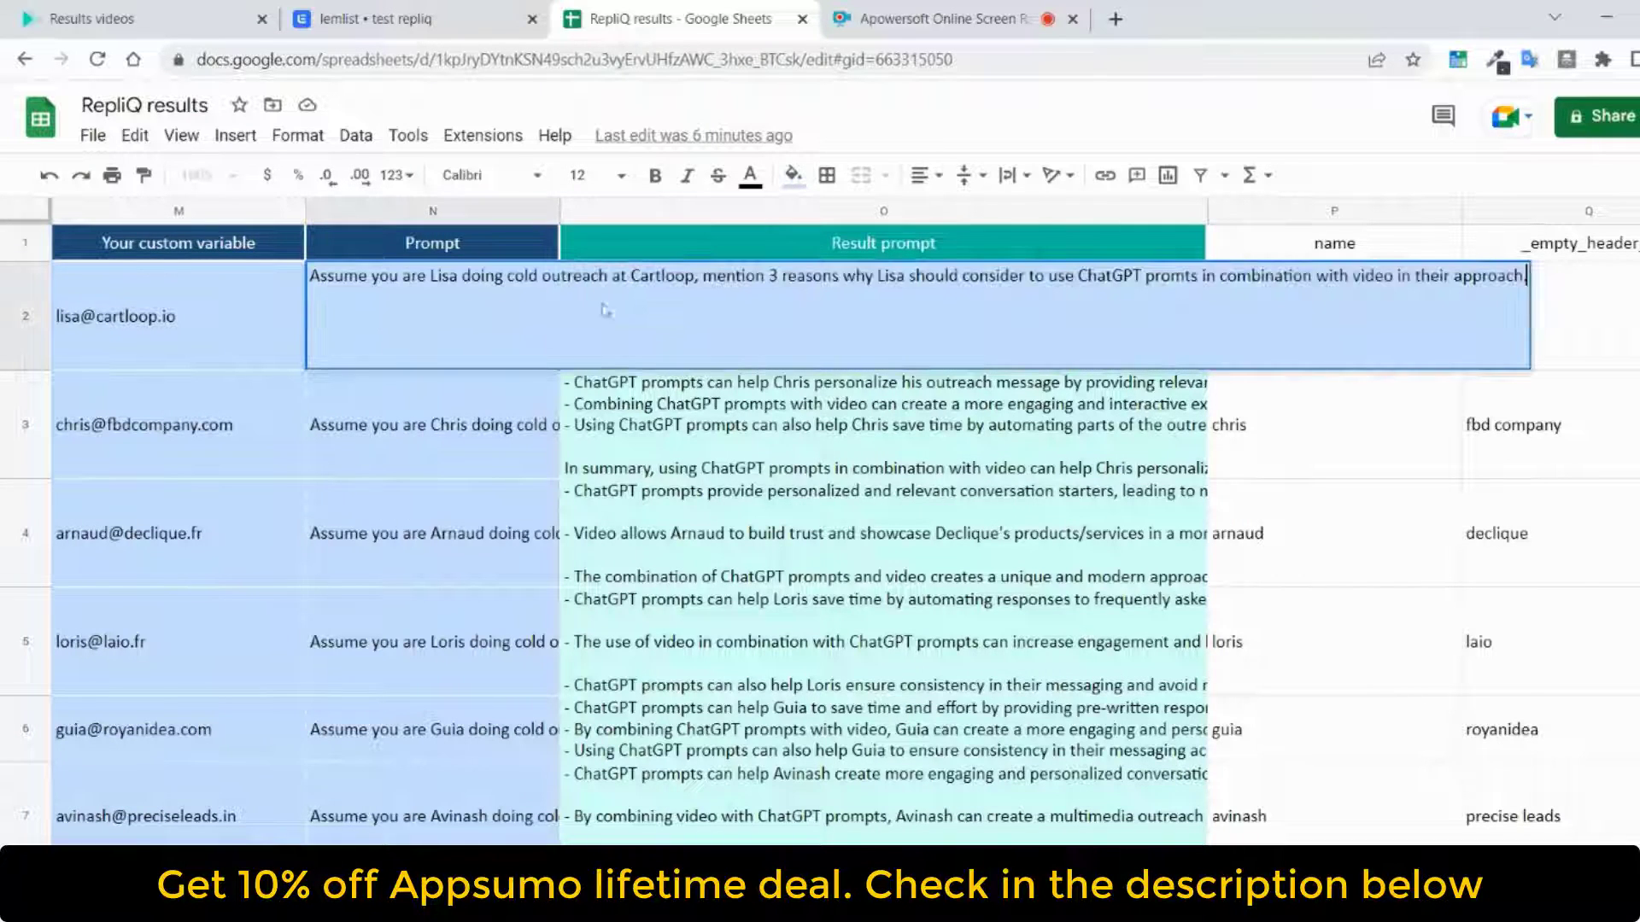
{"action": "left_click", "coordinate": [808, 414]}
{"action": "left_click", "coordinate": [786, 339]}
{"action": "left_click", "coordinate": [825, 428]}
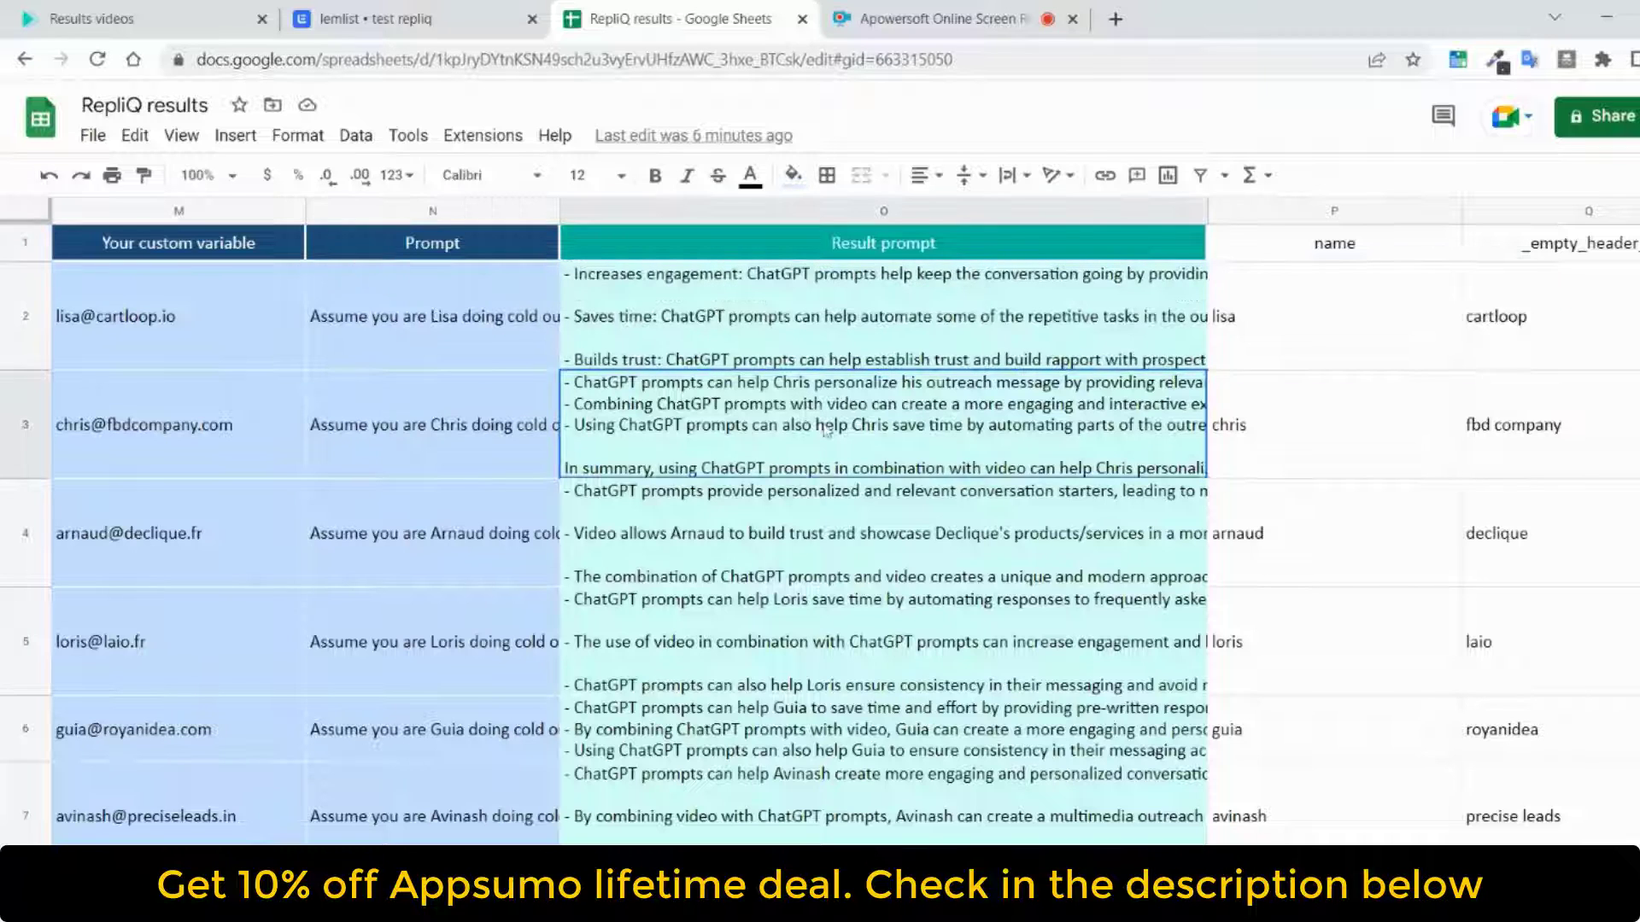
{"action": "left_click", "coordinate": [826, 505]}
{"action": "left_click", "coordinate": [807, 600]}
{"action": "left_click", "coordinate": [793, 745]}
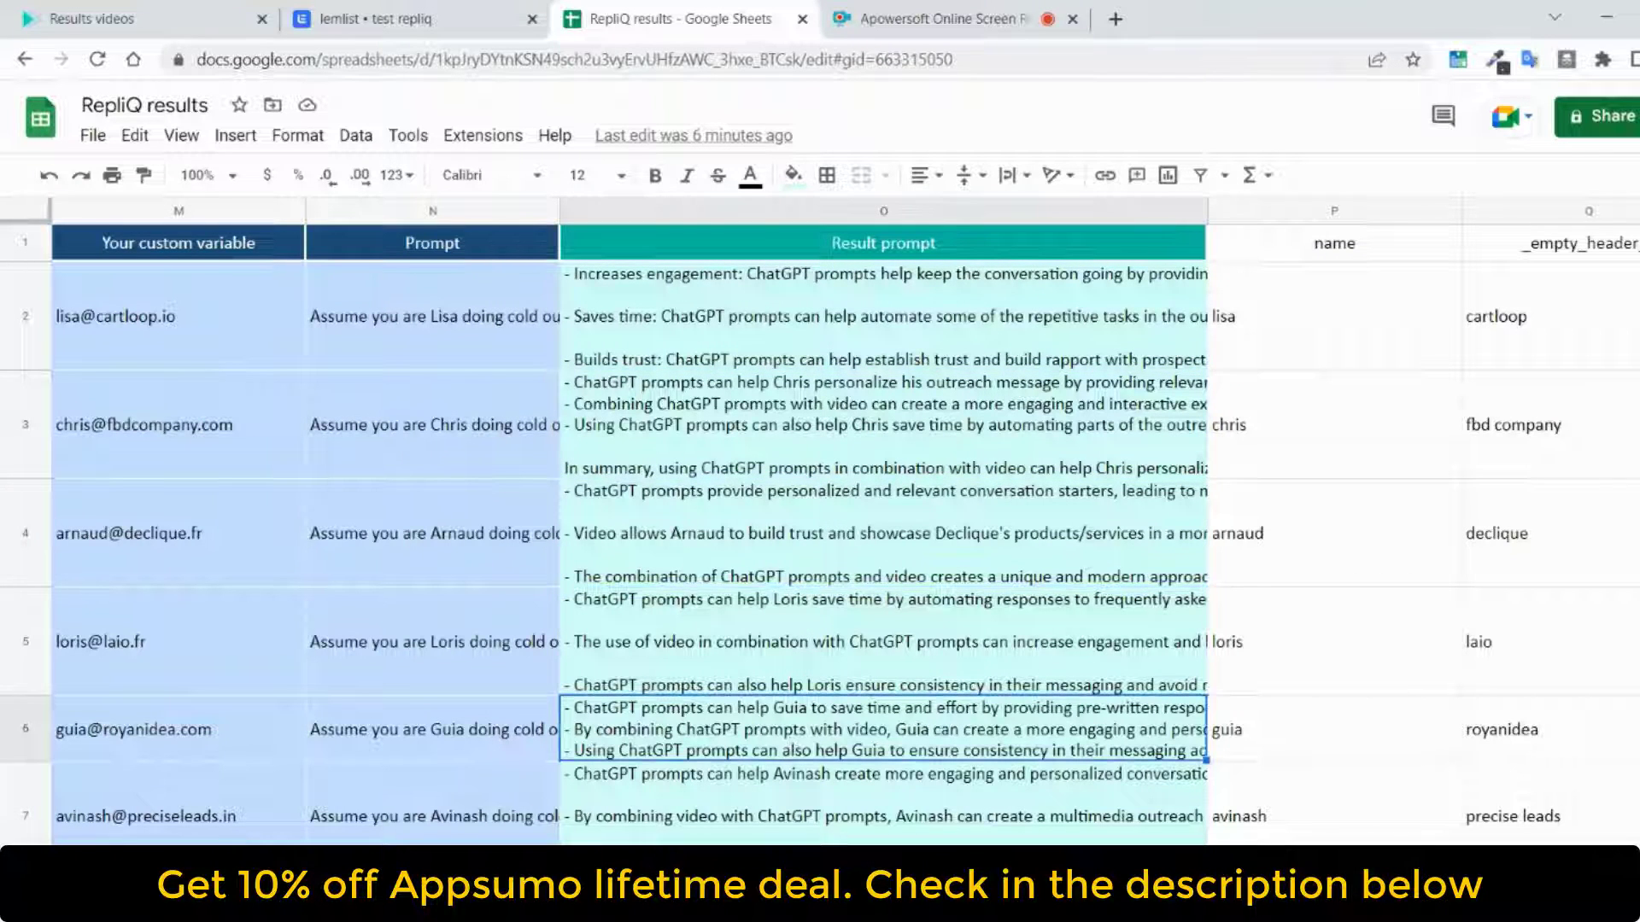
{"action": "left_click", "coordinate": [906, 829]}
{"action": "scroll", "coordinate": [913, 703], "scroll_direction": "down", "scroll_amount": 2}
{"action": "scroll", "coordinate": [922, 702], "scroll_direction": "up", "scroll_amount": 1}
{"action": "scroll", "coordinate": [923, 702], "scroll_direction": "up", "scroll_amount": 1}
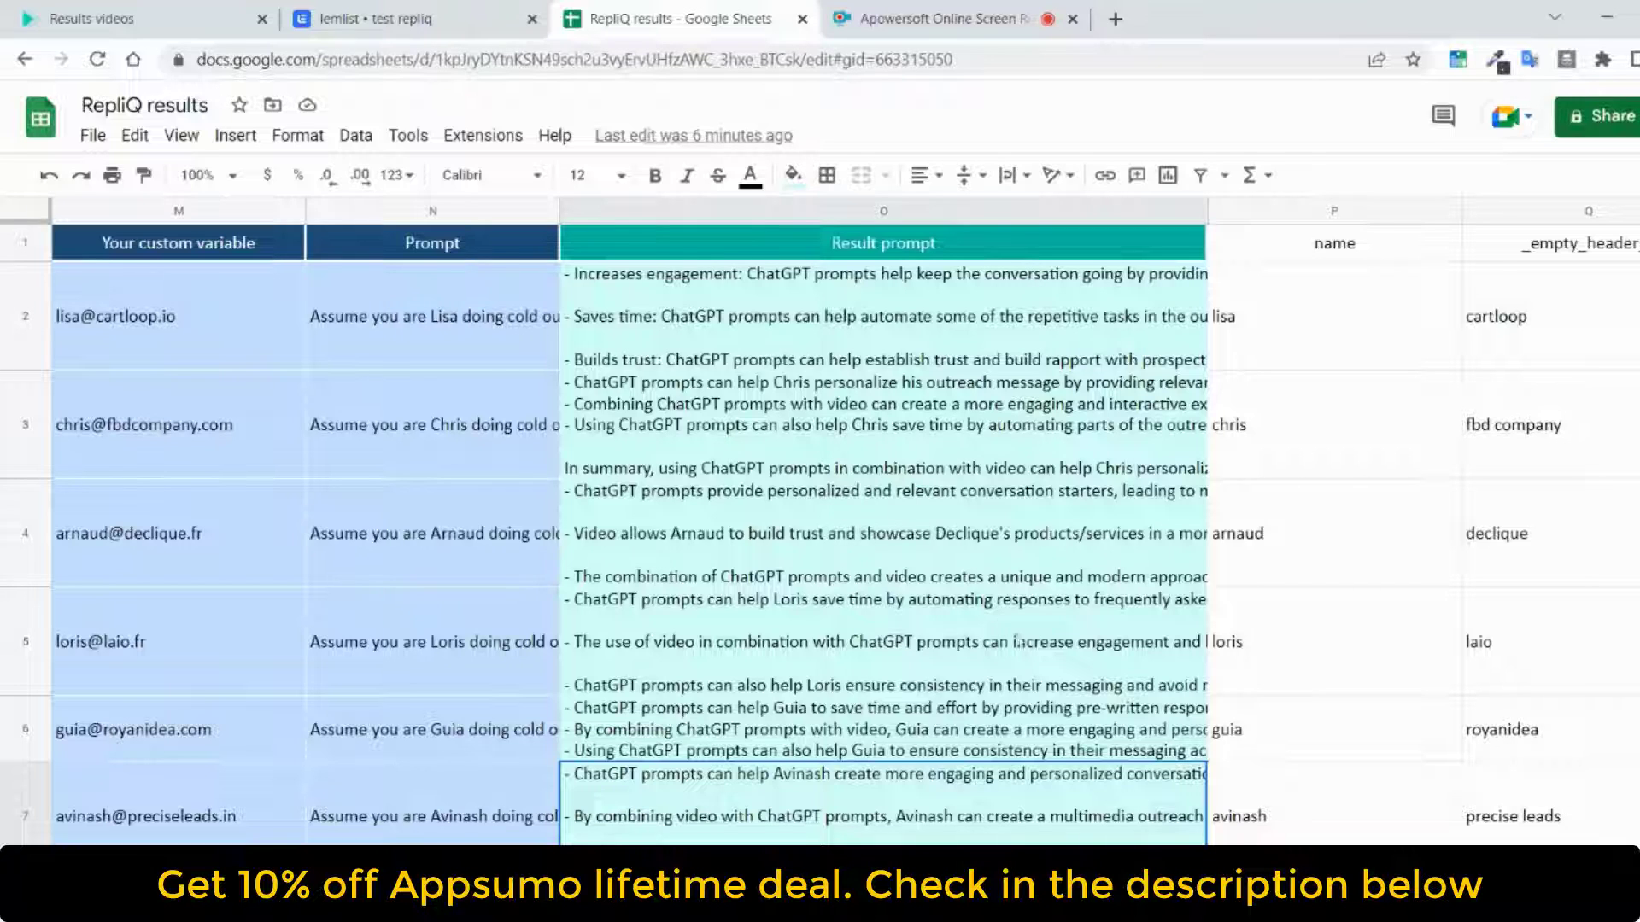
Switch to the test repliq campaign in lemlist and upload chat - RepliQ results (1).csv for a CSV lead import
{"action": "left_click", "coordinate": [376, 18]}
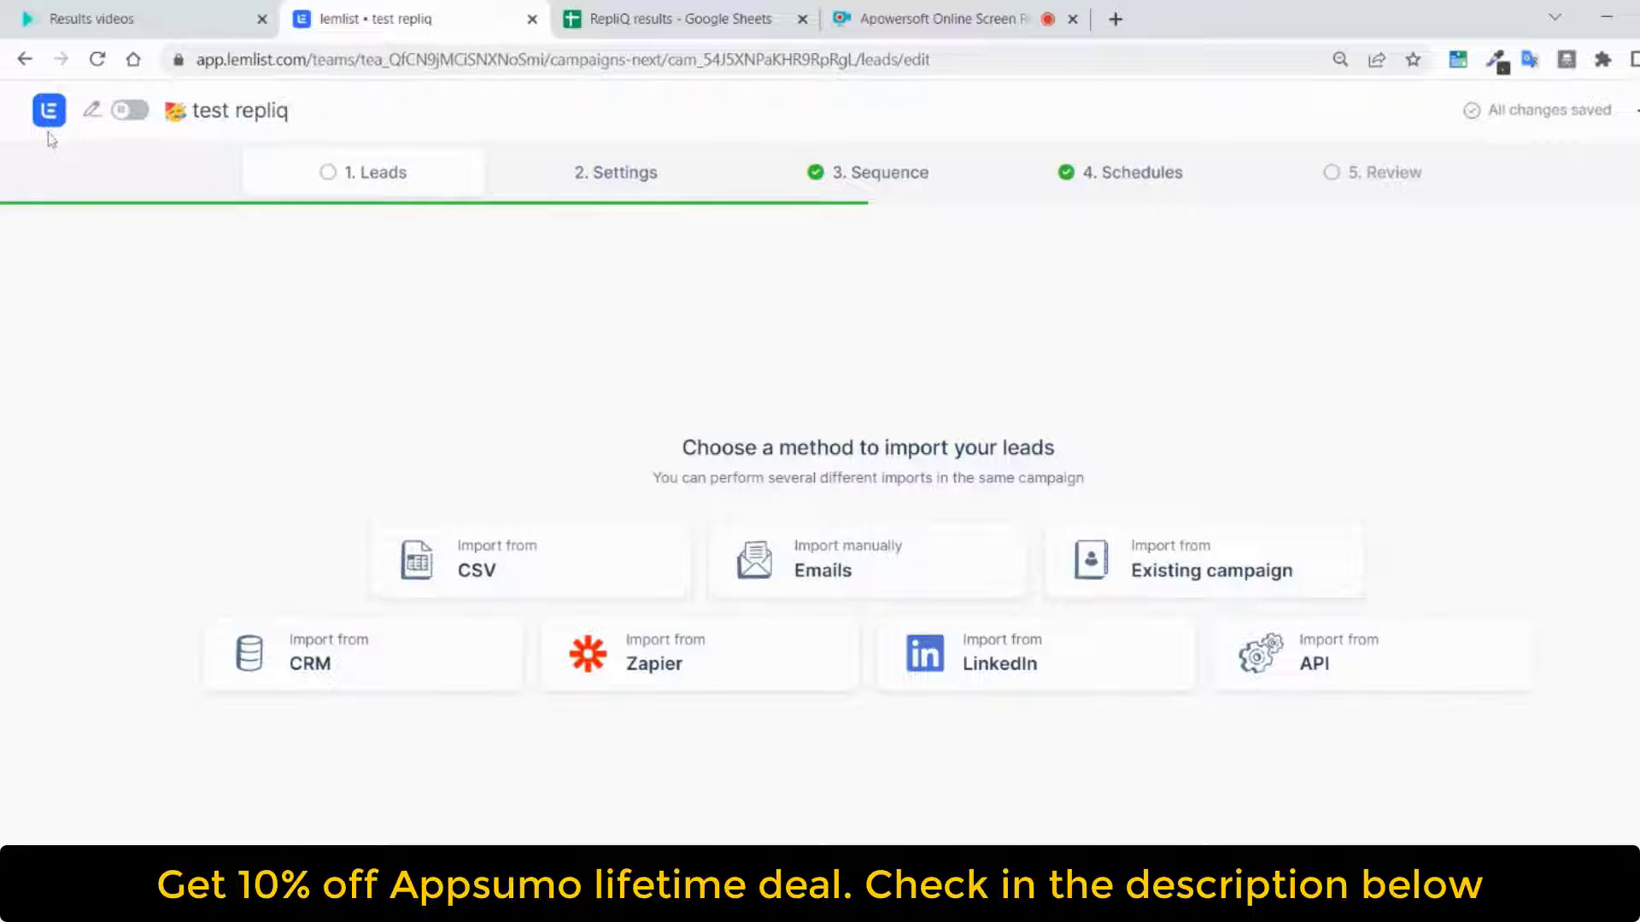
{"action": "left_click", "coordinate": [502, 563]}
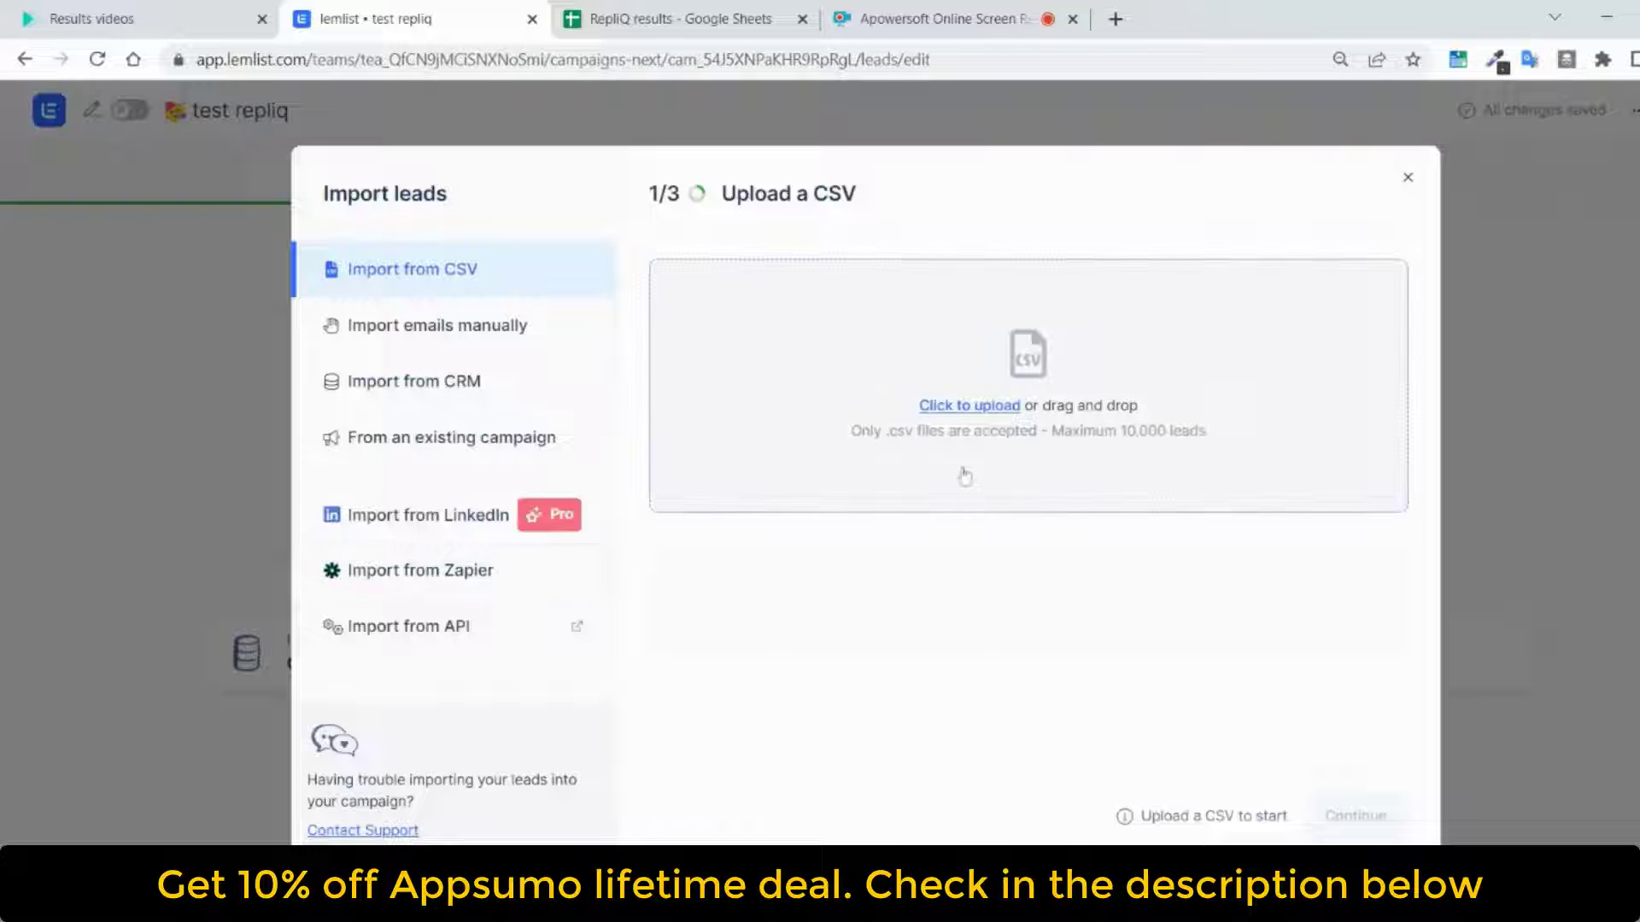
{"action": "left_click", "coordinate": [969, 412]}
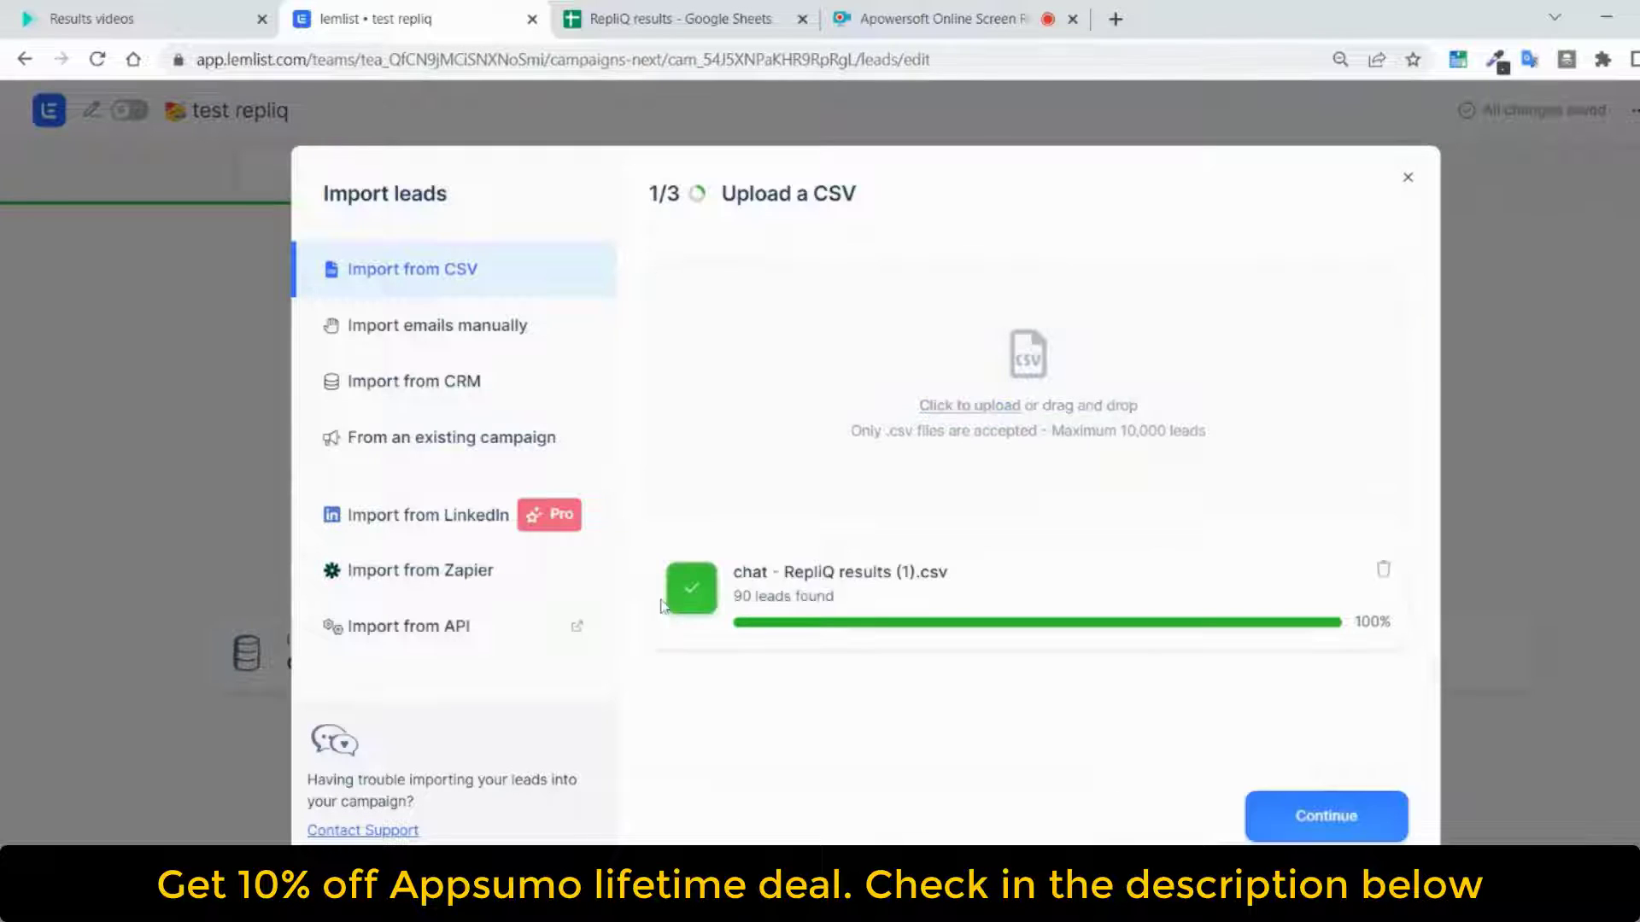
{"action": "left_click", "coordinate": [1326, 816]}
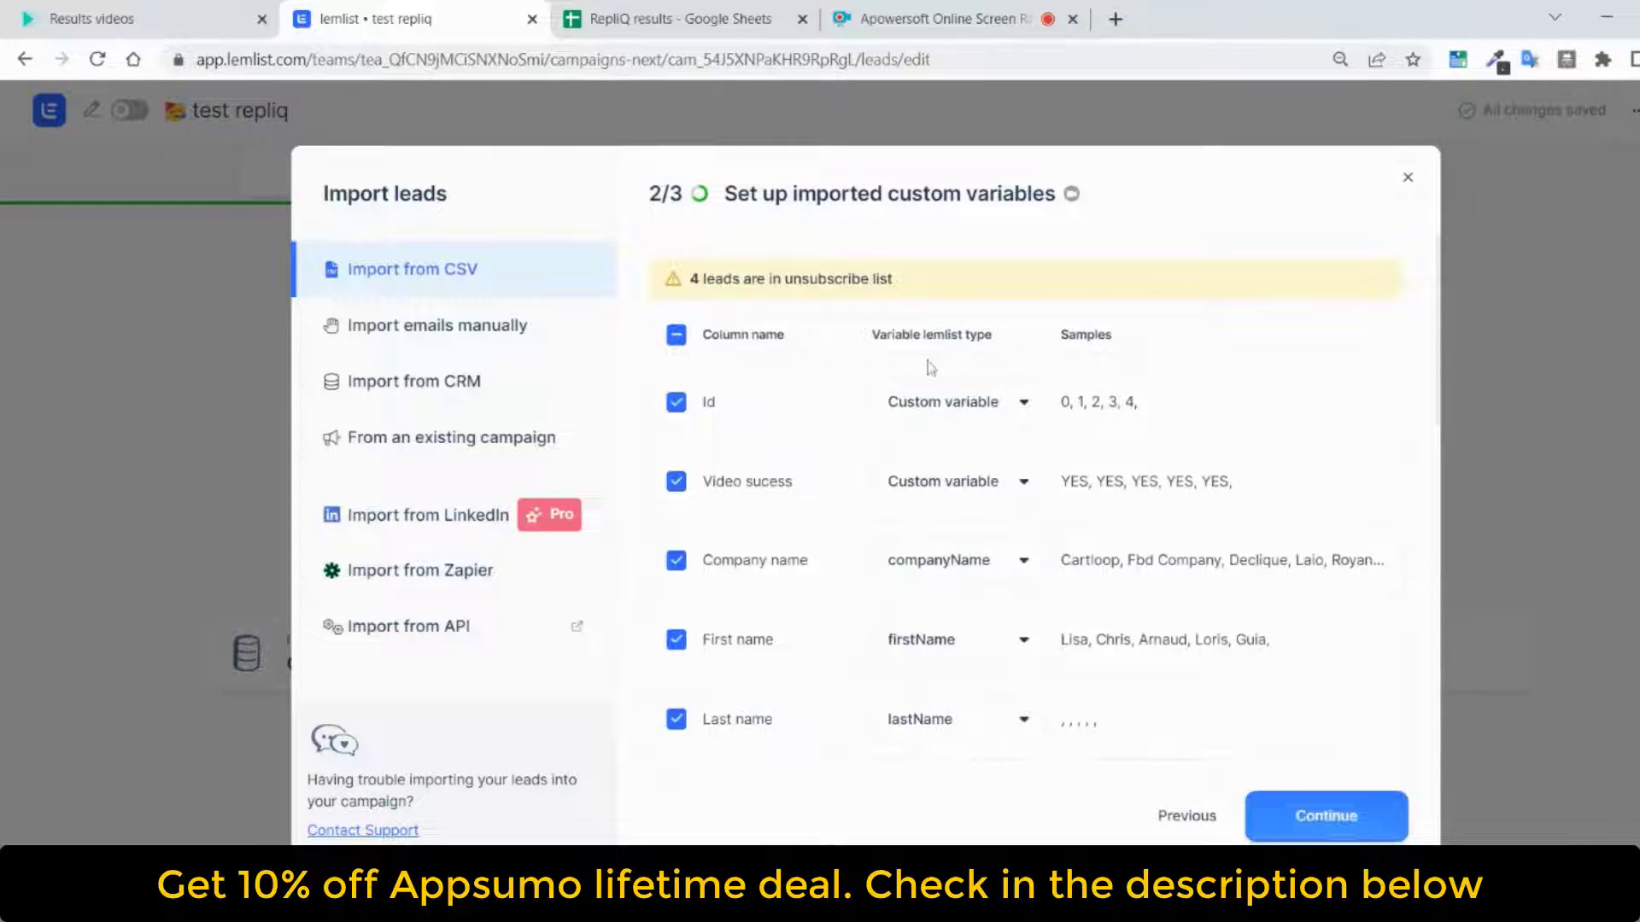
Accept the proposed column-to-variable mapping and import the leads, excluding only those already in this campaign
{"action": "scroll", "coordinate": [937, 385], "scroll_direction": "down", "scroll_amount": 2}
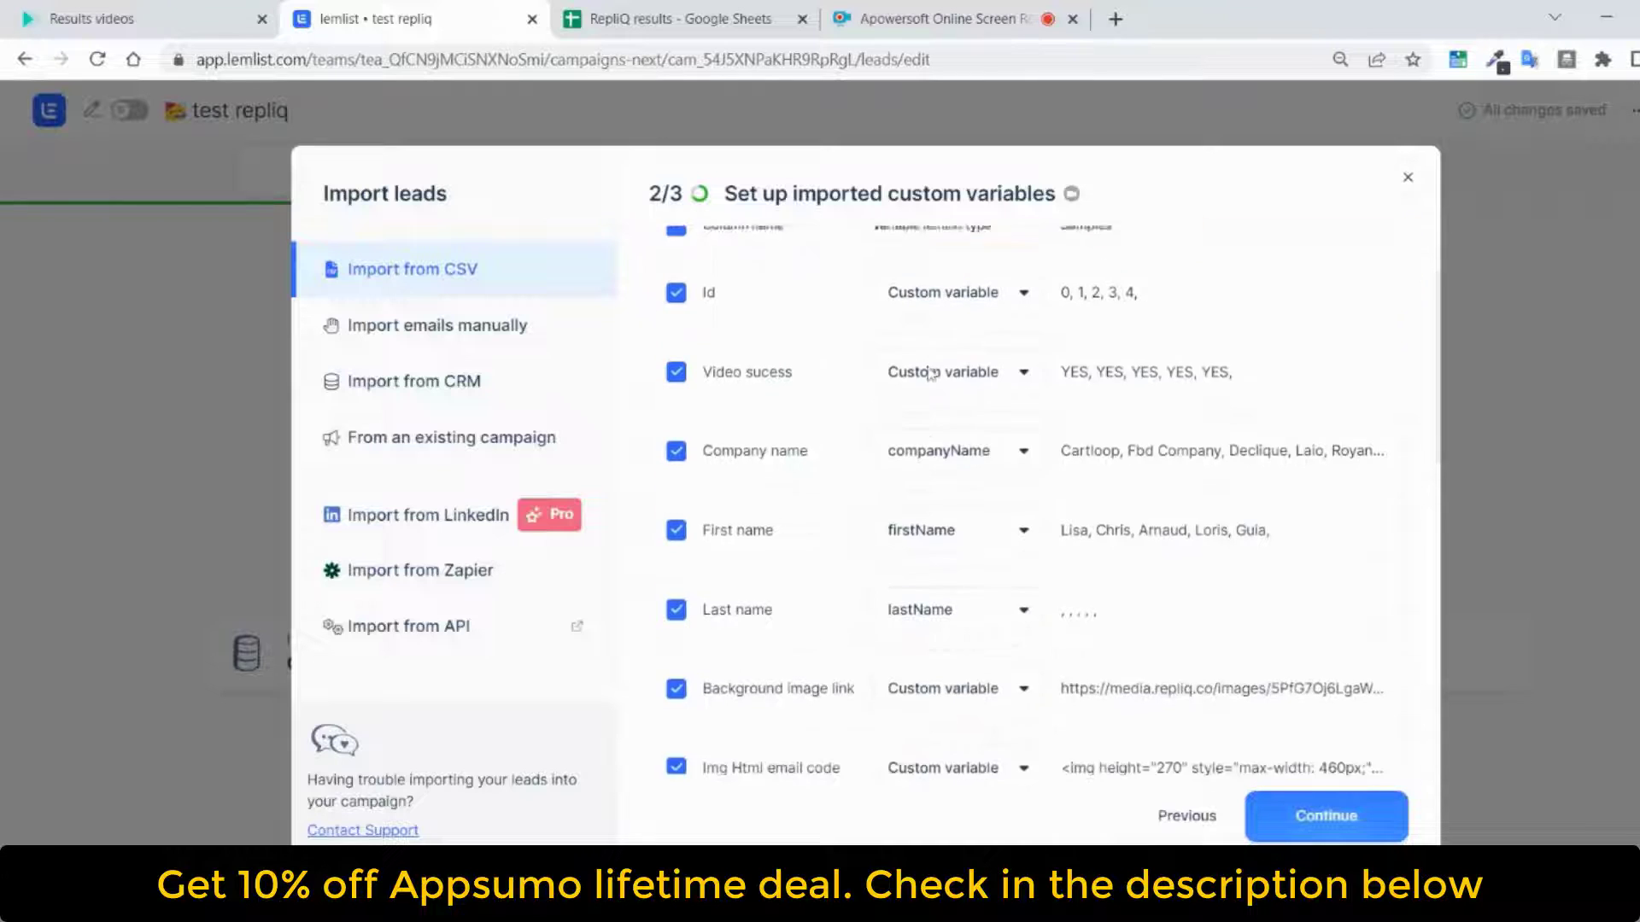
{"action": "scroll", "coordinate": [937, 385], "scroll_direction": "up", "scroll_amount": 2}
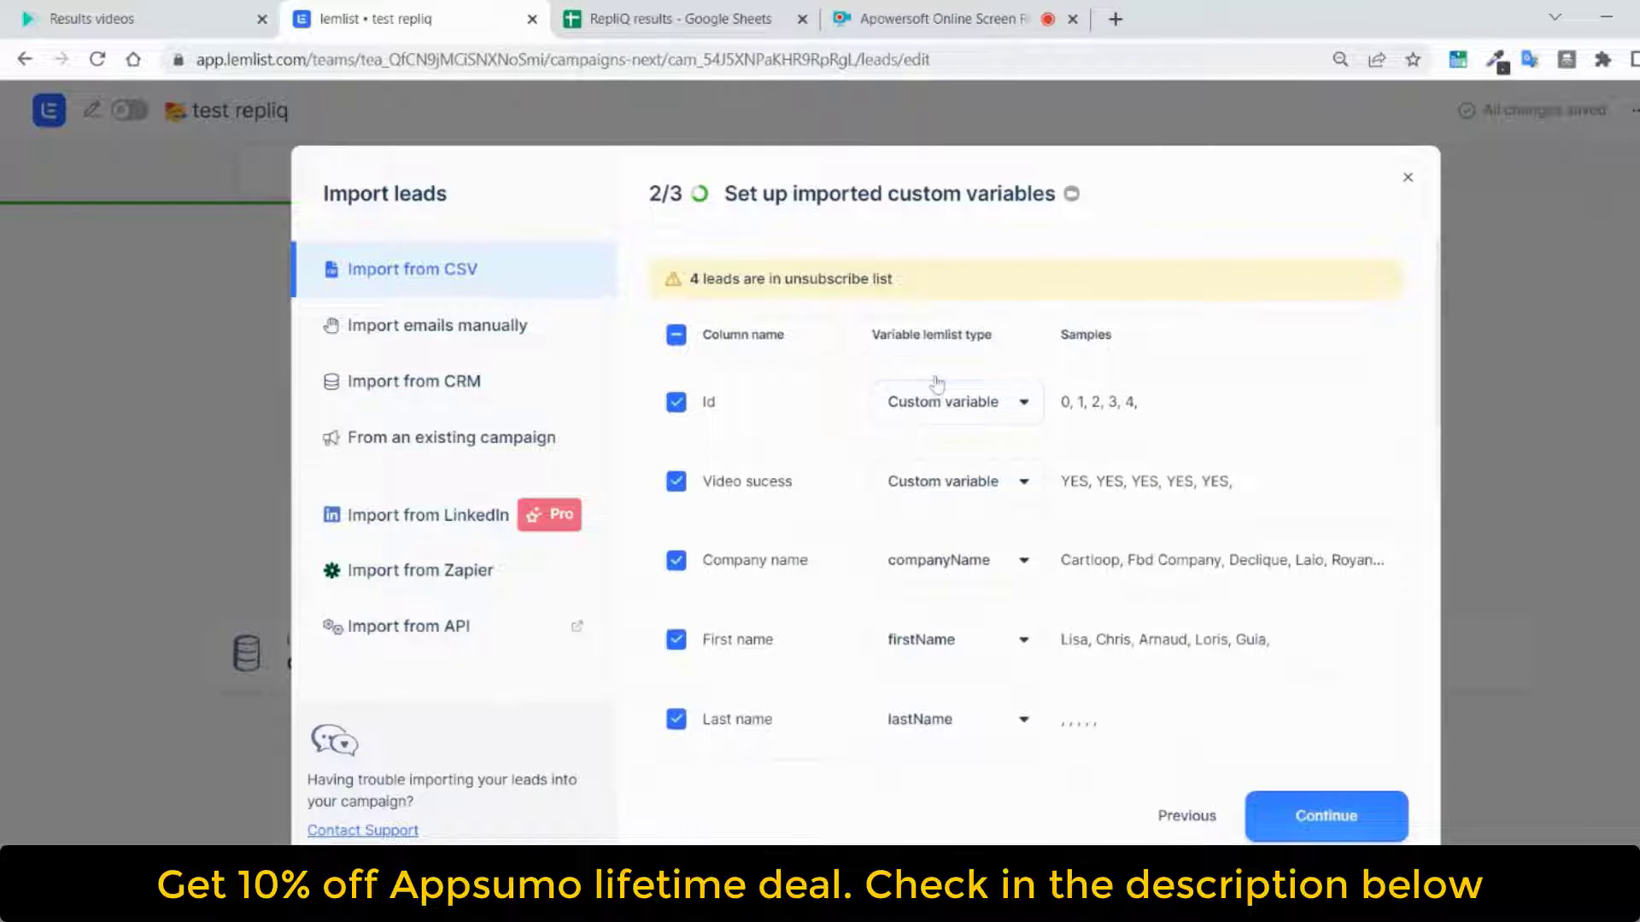
{"action": "left_click", "coordinate": [1279, 817]}
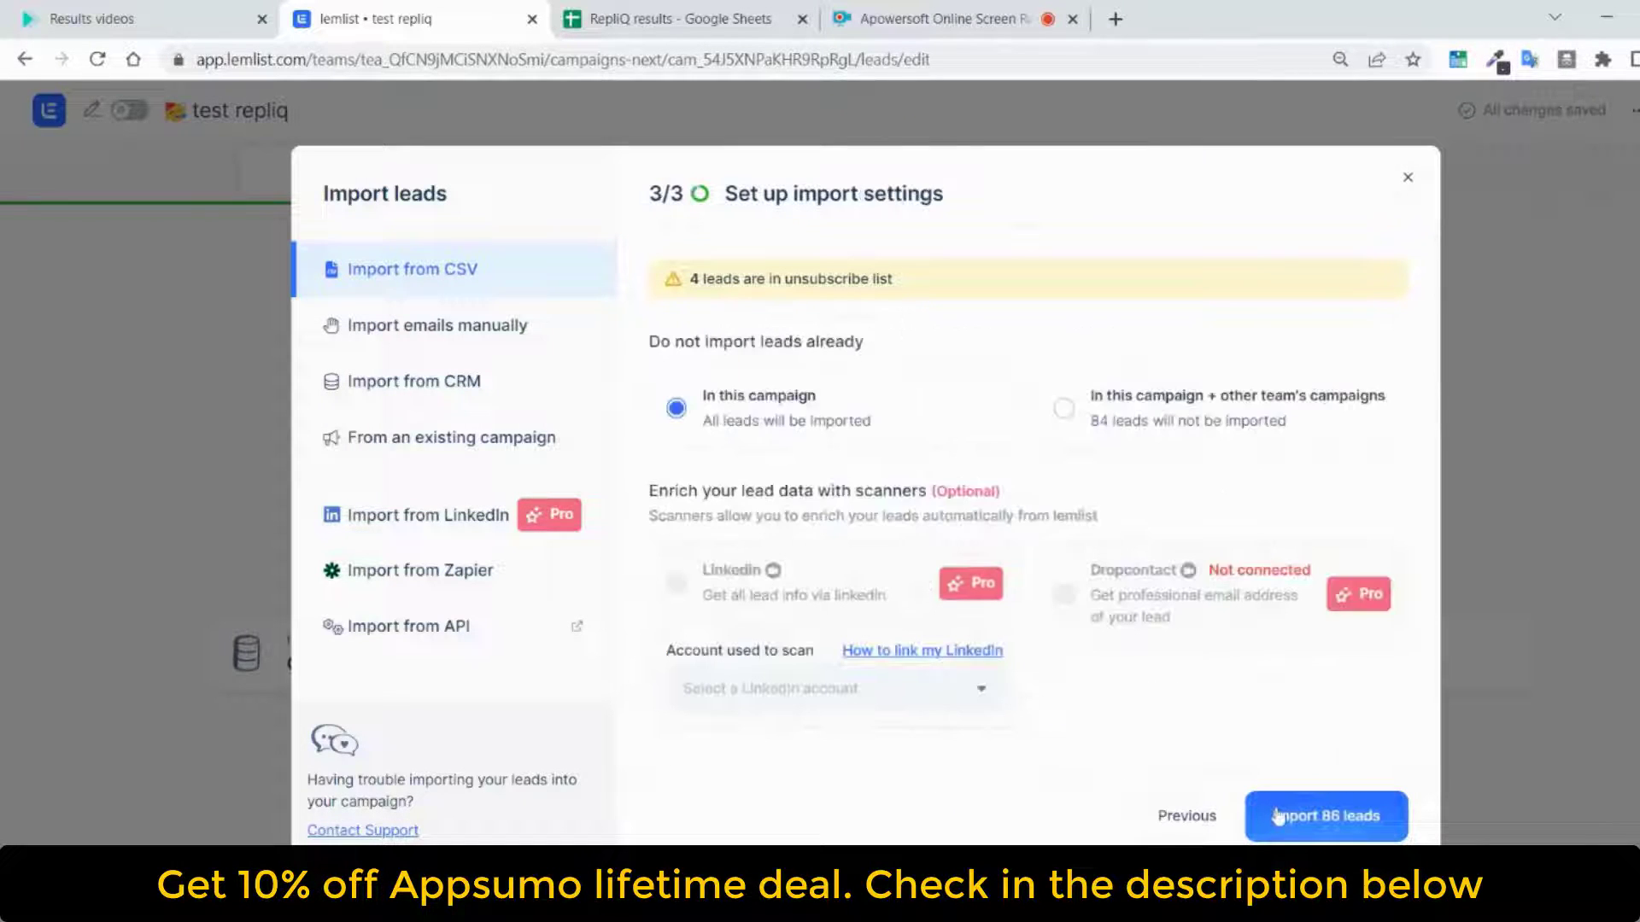
{"action": "left_click", "coordinate": [1365, 819]}
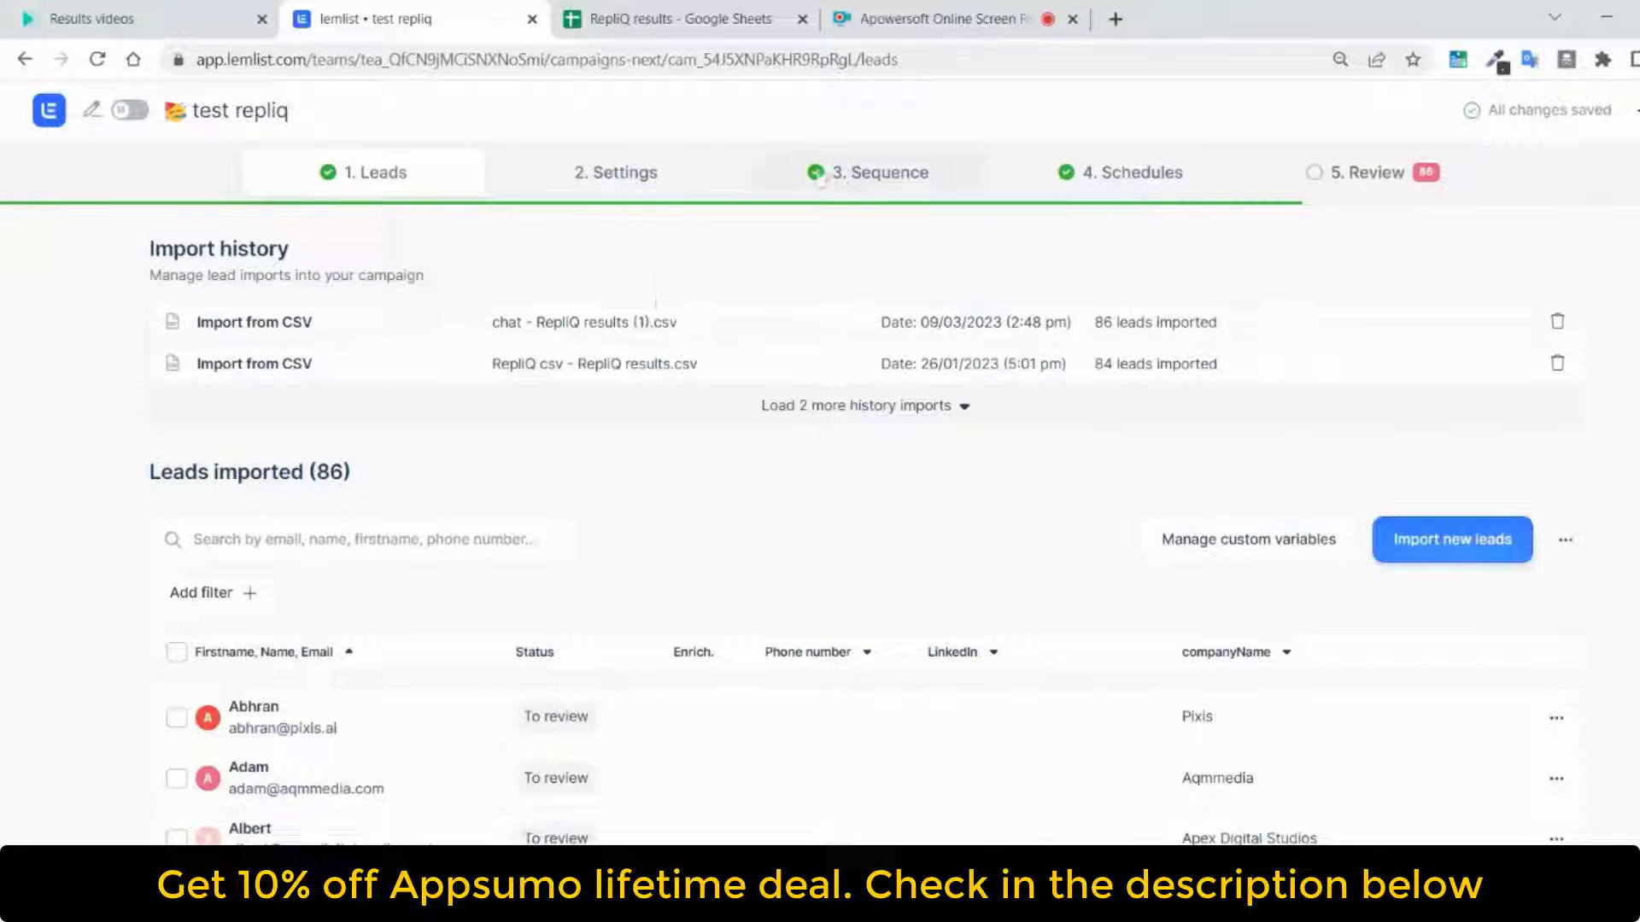
Insert the {{Img Html email code}} variable below the ChatGPT greeting line in the sequence's first email
{"action": "left_click", "coordinate": [867, 159]}
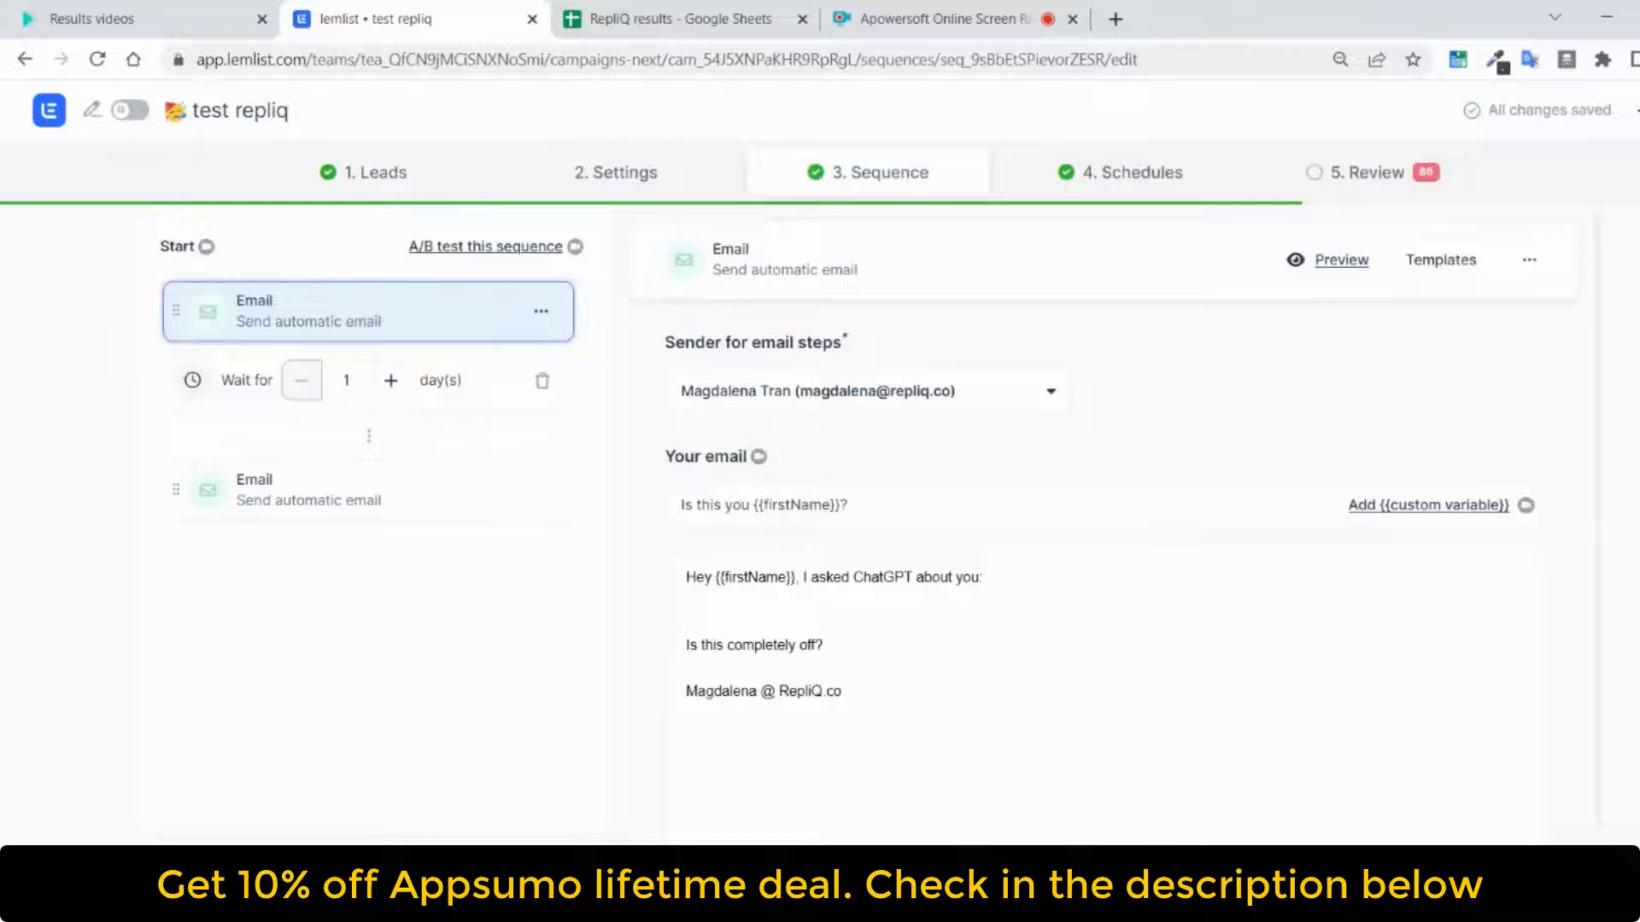
{"action": "left_click", "coordinate": [689, 600]}
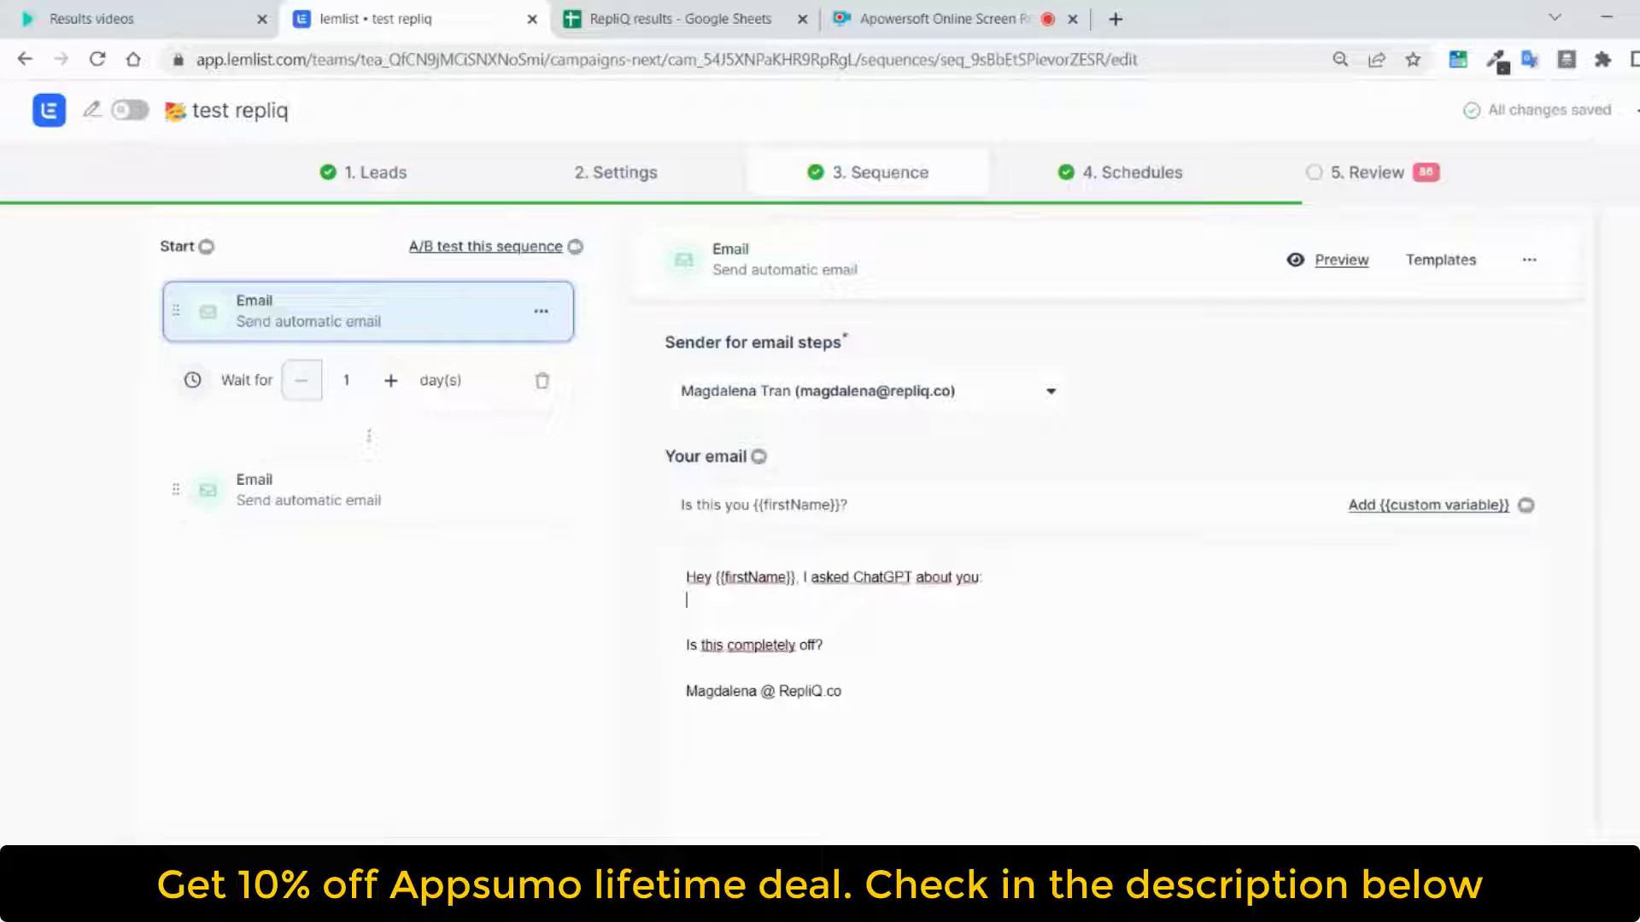
{"action": "key", "text": "Return"}
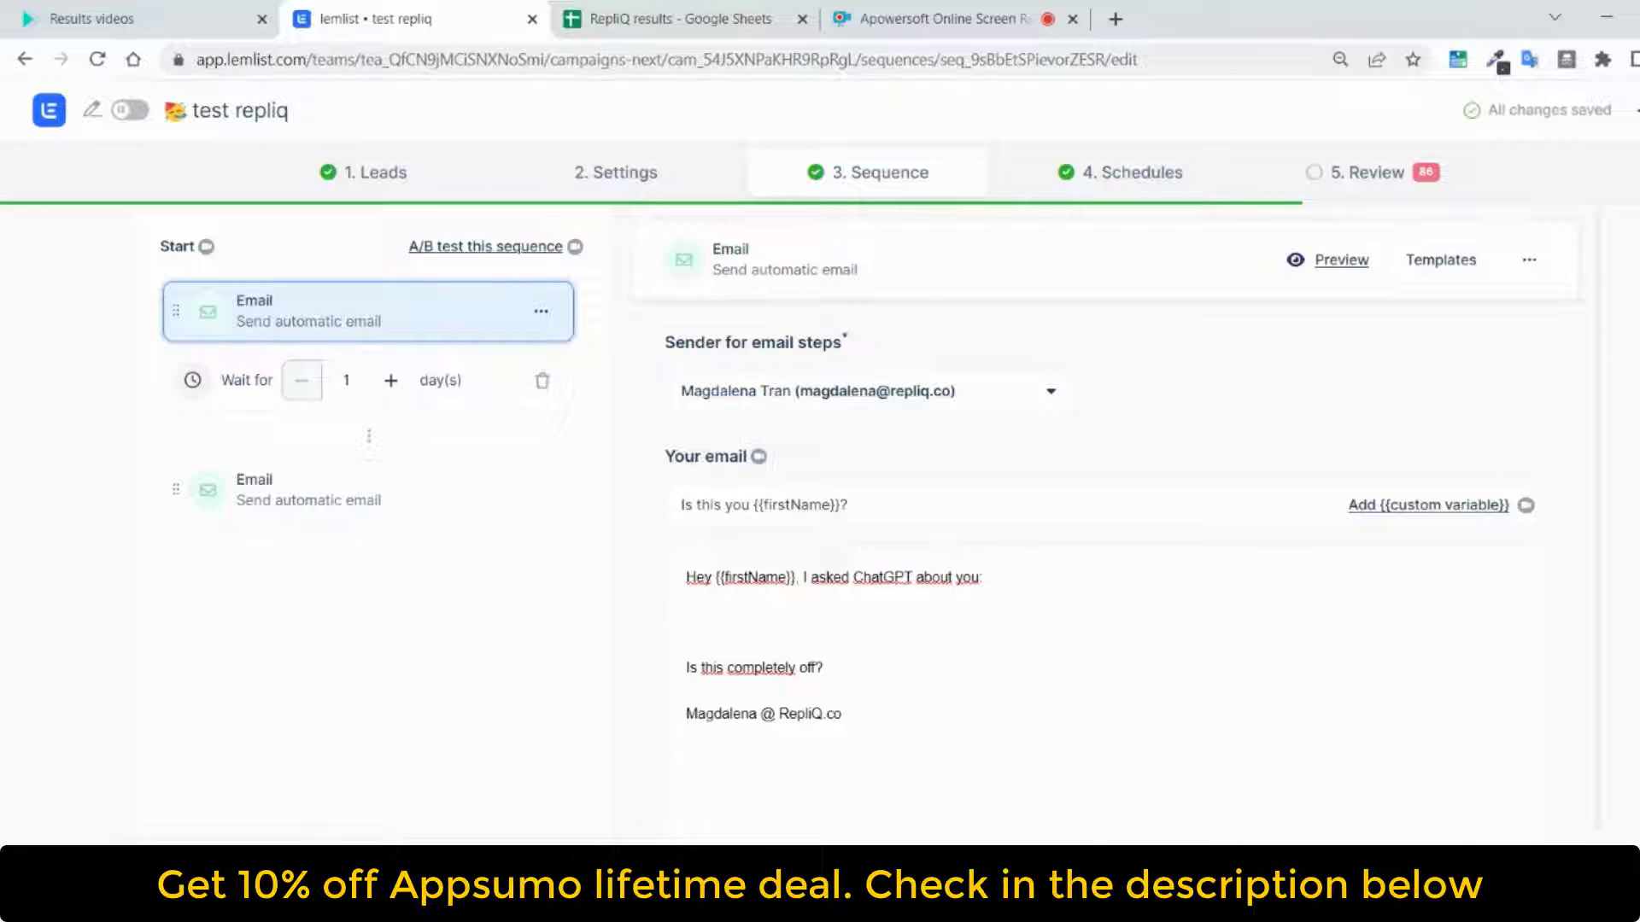
{"action": "scroll", "coordinate": [1133, 530], "scroll_direction": "down", "scroll_amount": 1}
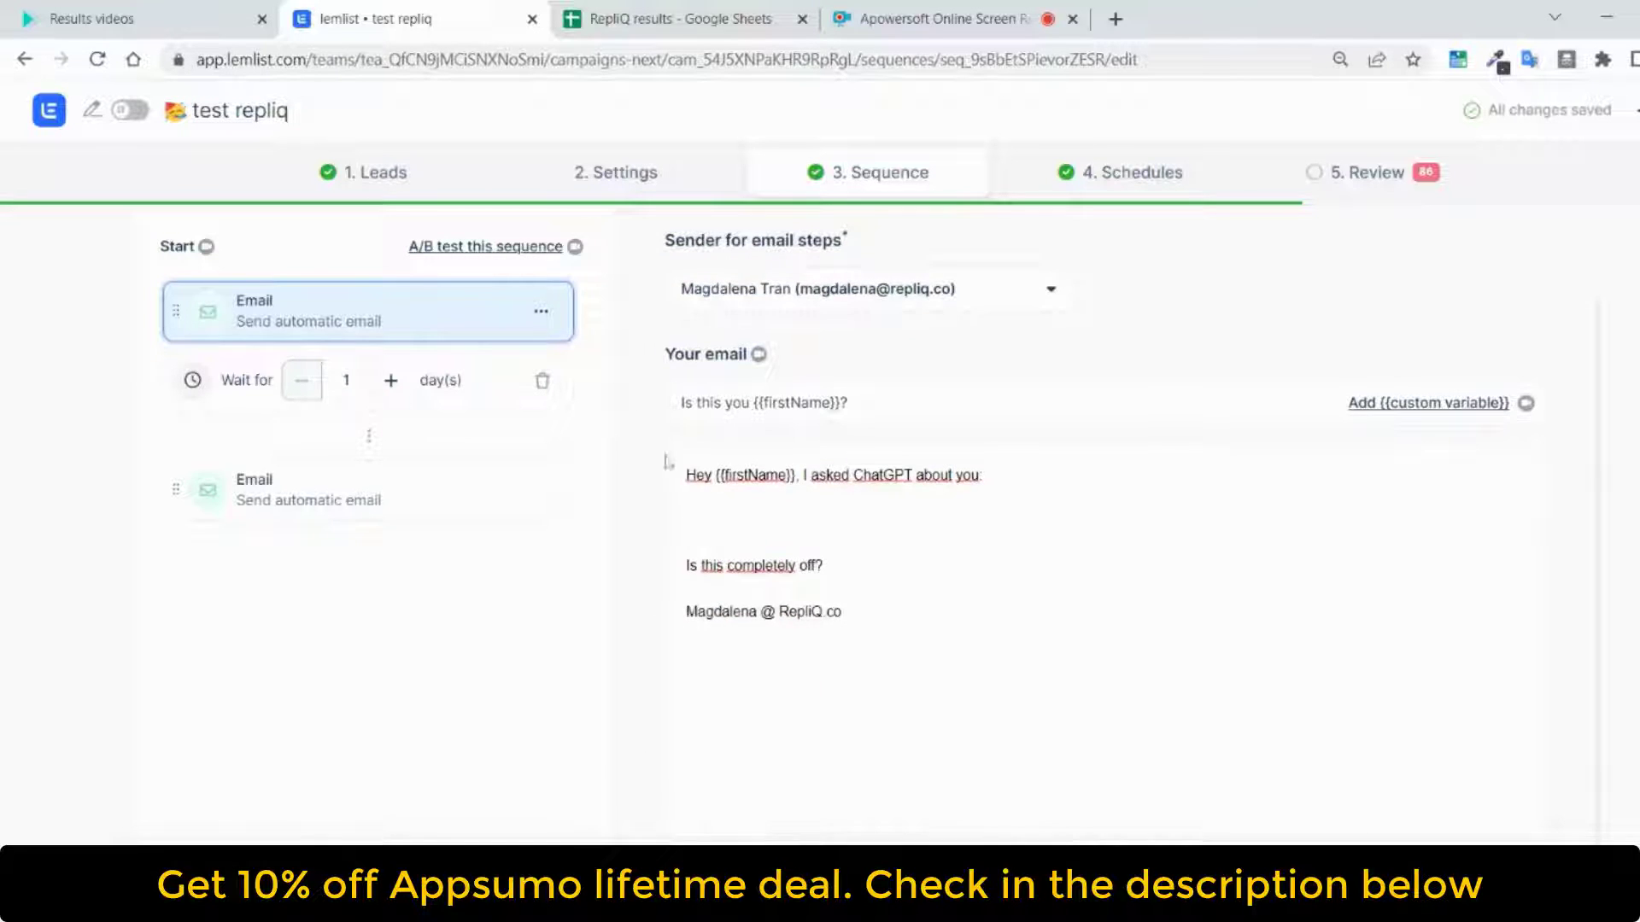
{"action": "left_click", "coordinate": [863, 860]}
{"action": "scroll", "coordinate": [1007, 458], "scroll_direction": "down", "scroll_amount": 5}
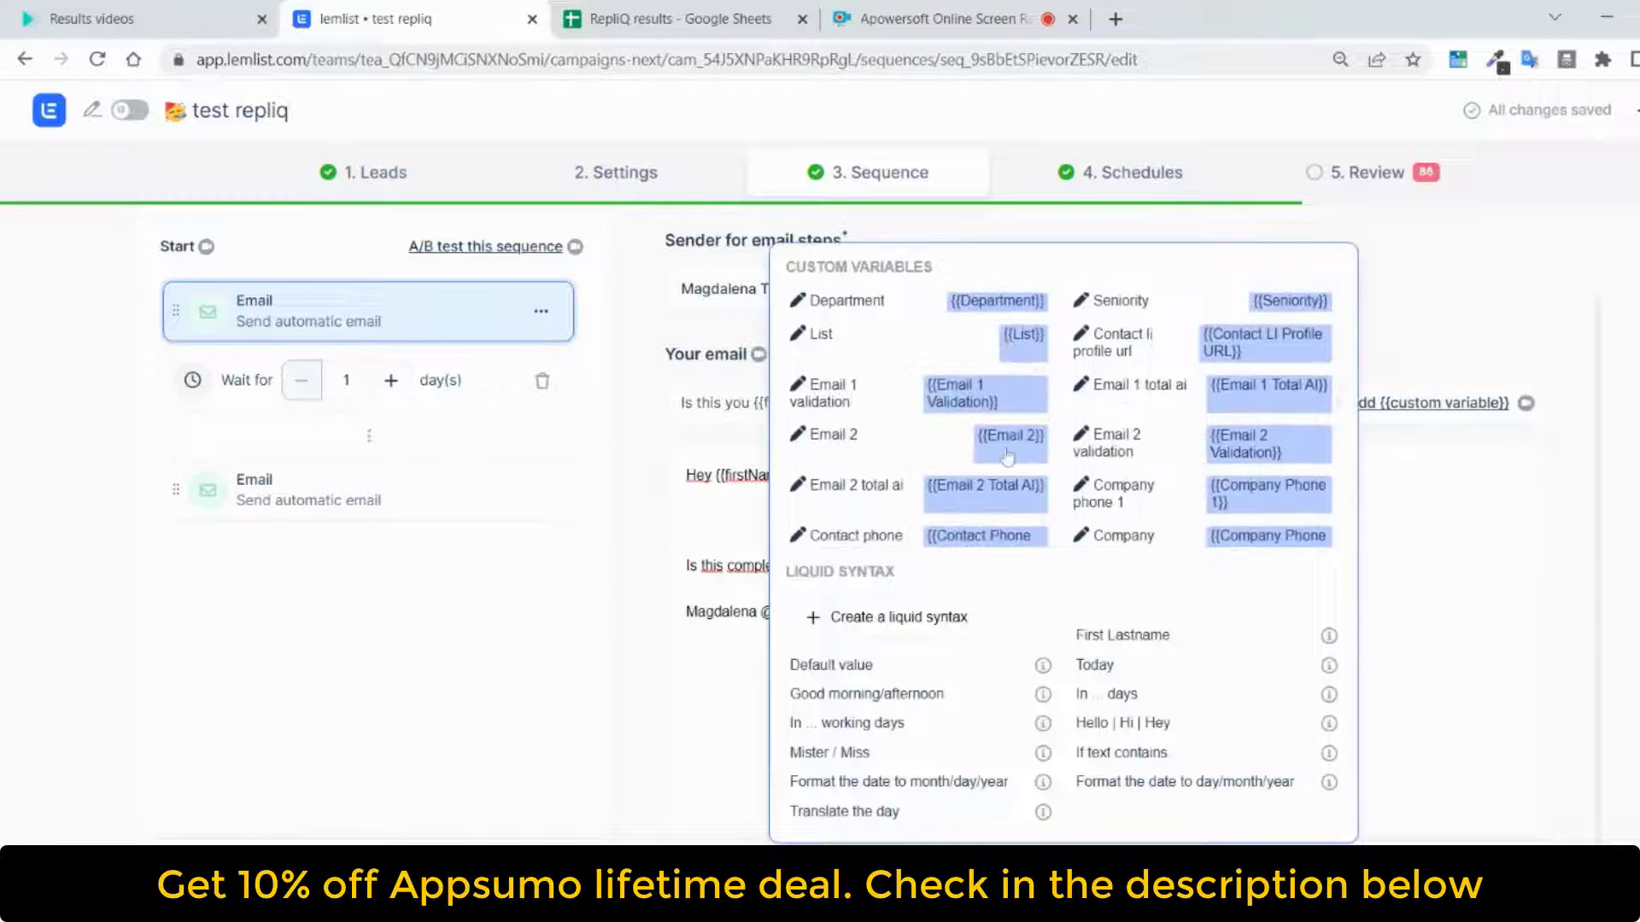
{"action": "scroll", "coordinate": [1007, 458], "scroll_direction": "down", "scroll_amount": 5}
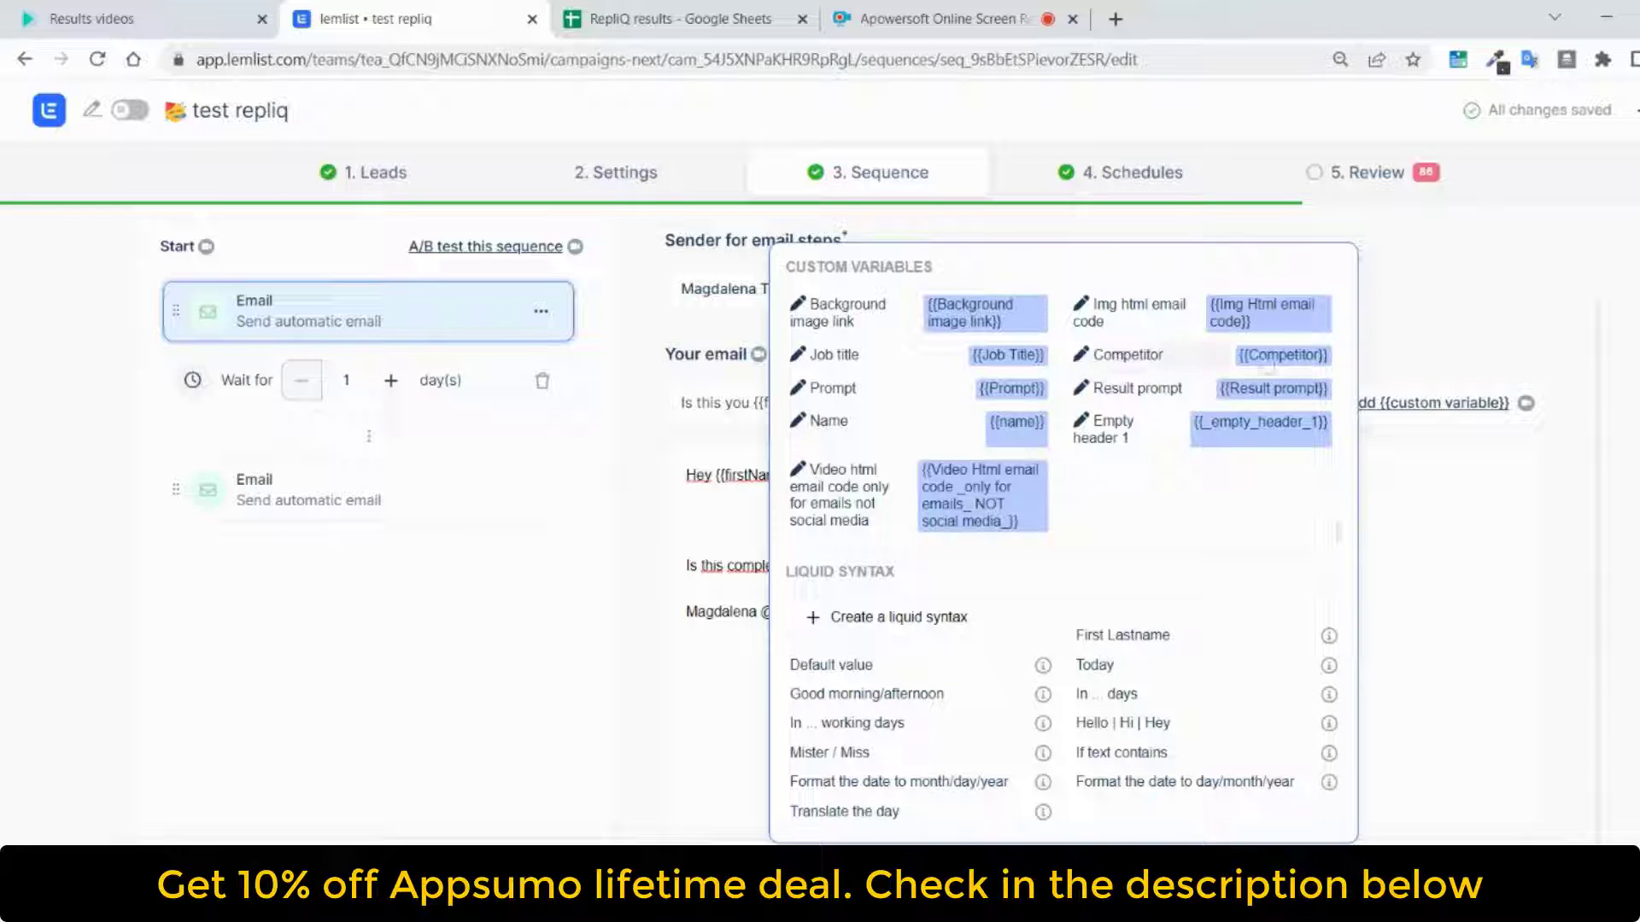
{"action": "left_click", "coordinate": [1261, 318]}
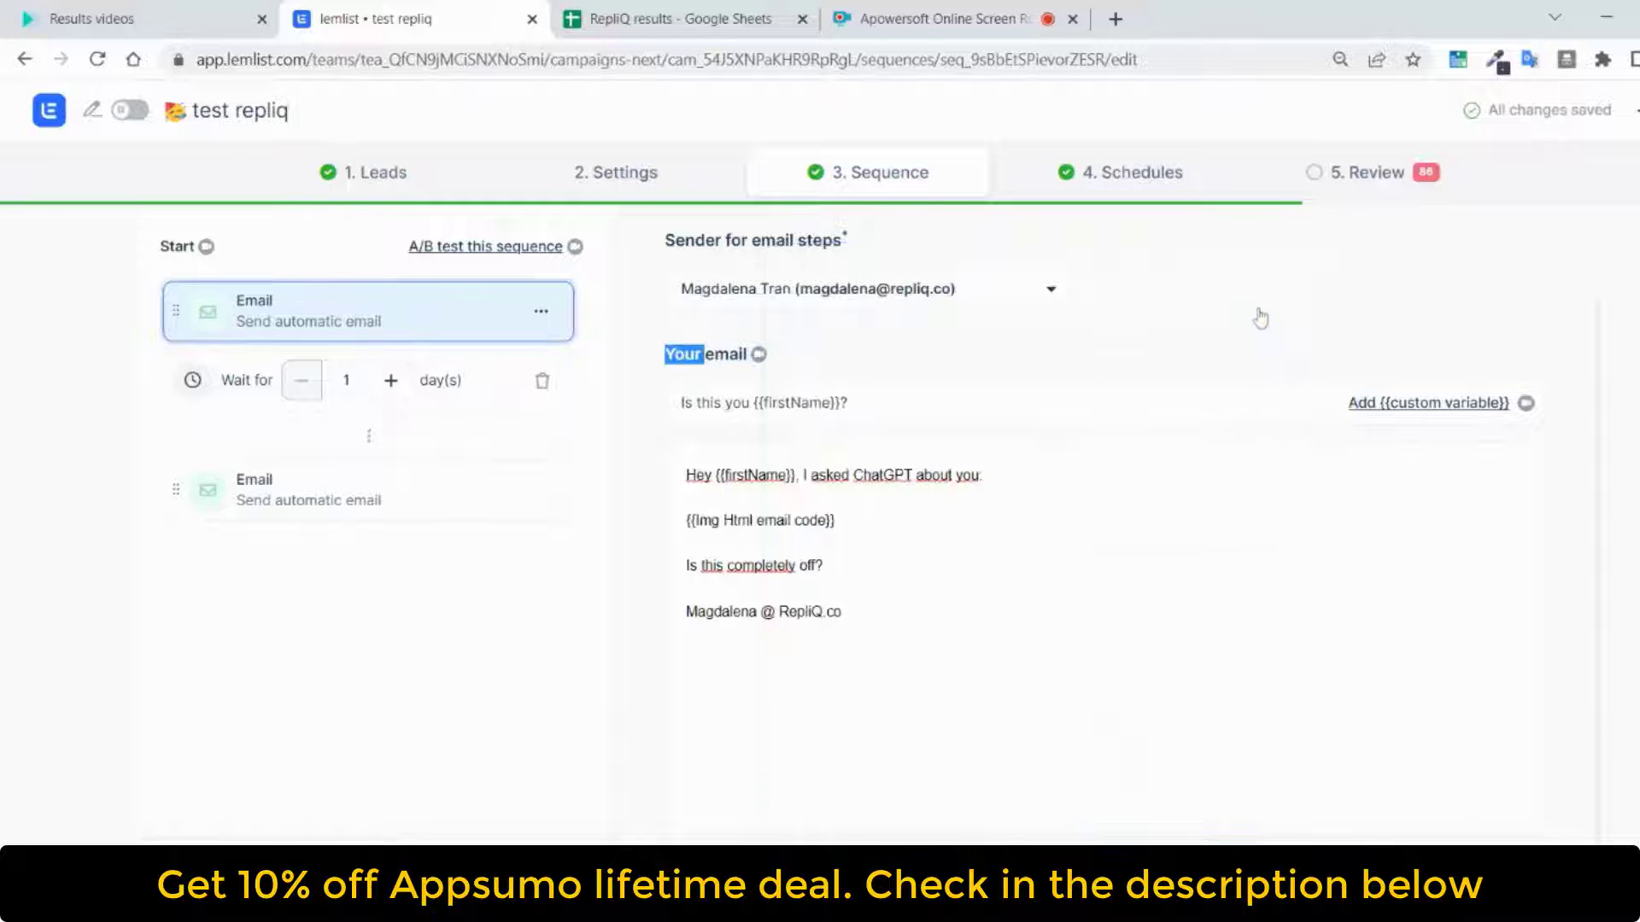
{"action": "left_click", "coordinate": [836, 520]}
Insert the {{Video Html email code _only for emails_ NOT social media_}} variable above "Cheers!" in the sequence's second email
{"action": "left_click", "coordinate": [462, 509]}
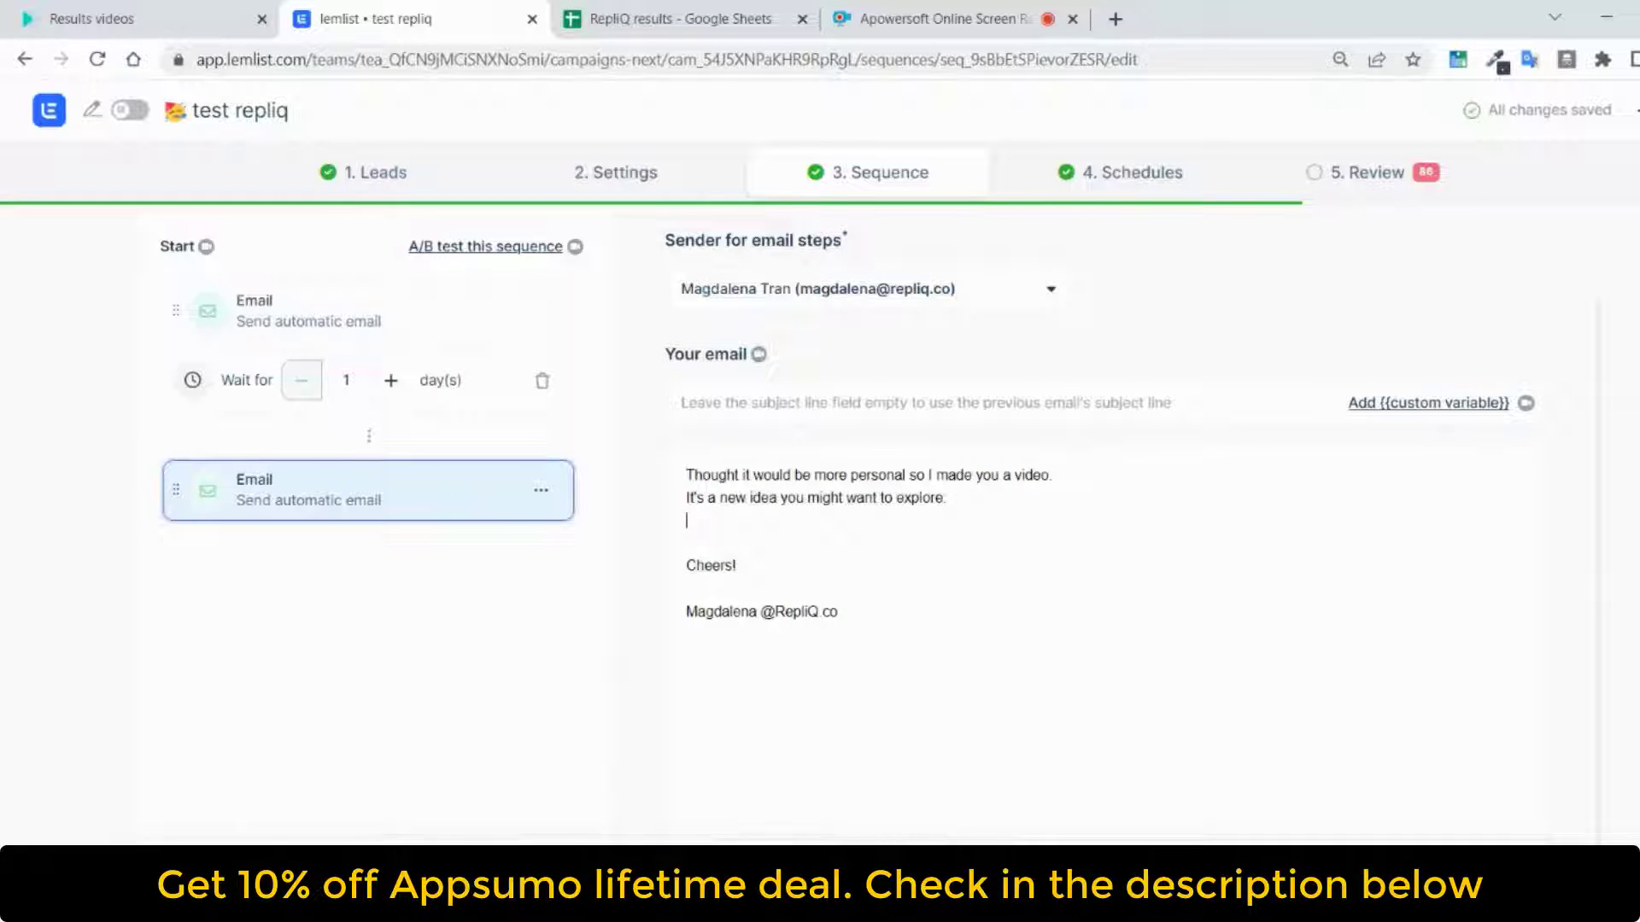
{"action": "key", "text": "Return"}
{"action": "key", "text": "Return"}
{"action": "key", "text": "BackSpace"}
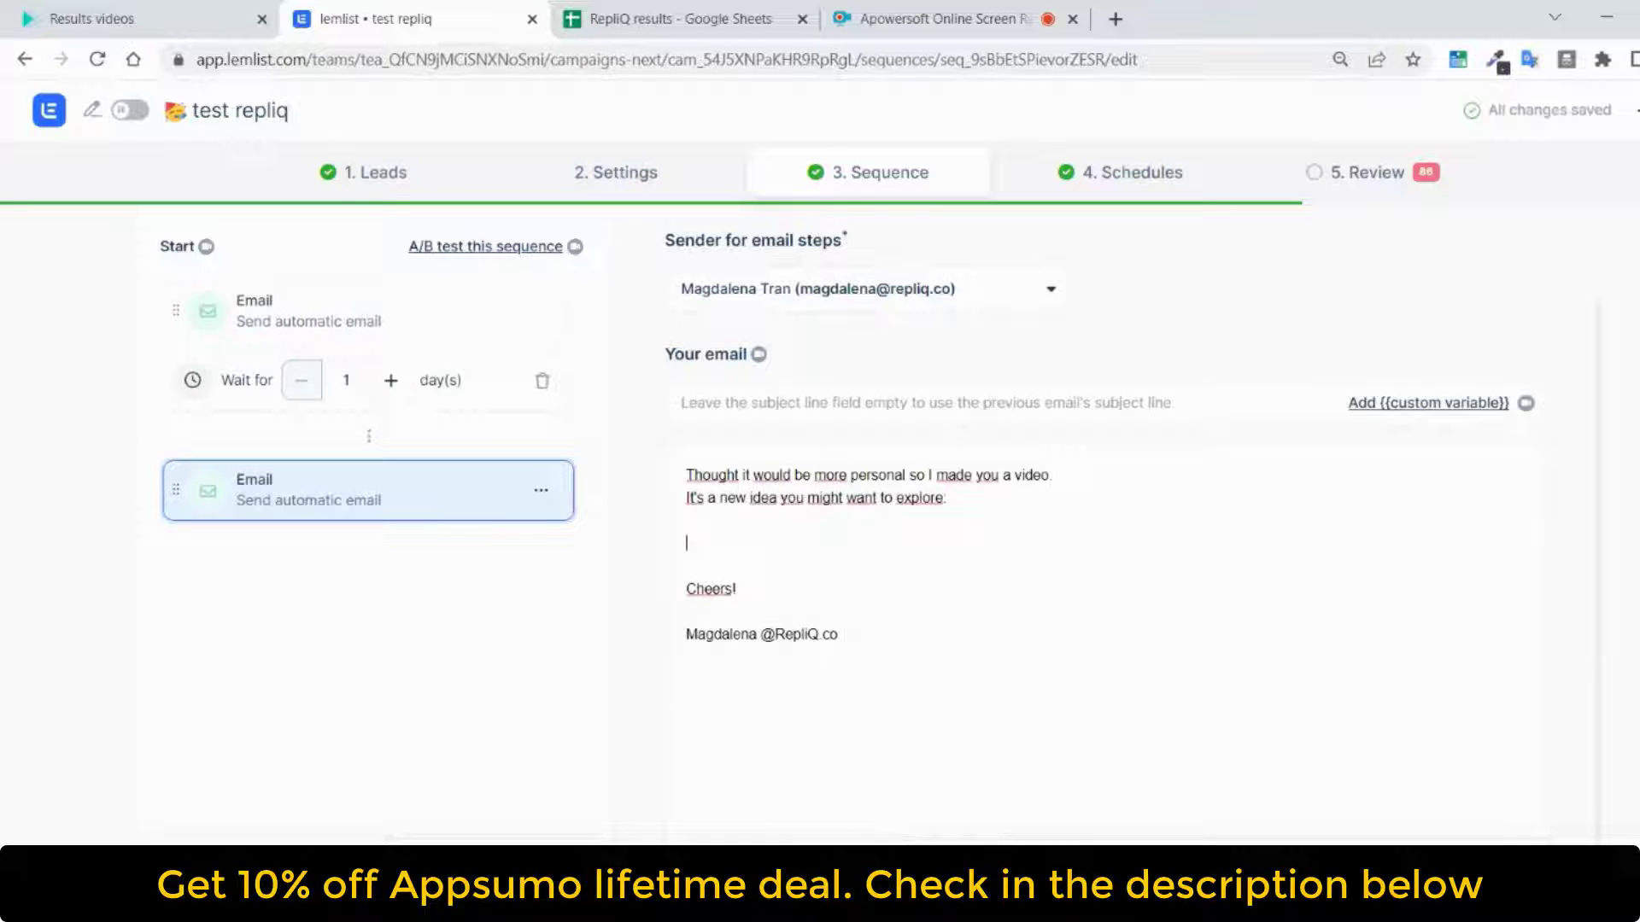
{"action": "left_click", "coordinate": [788, 866]}
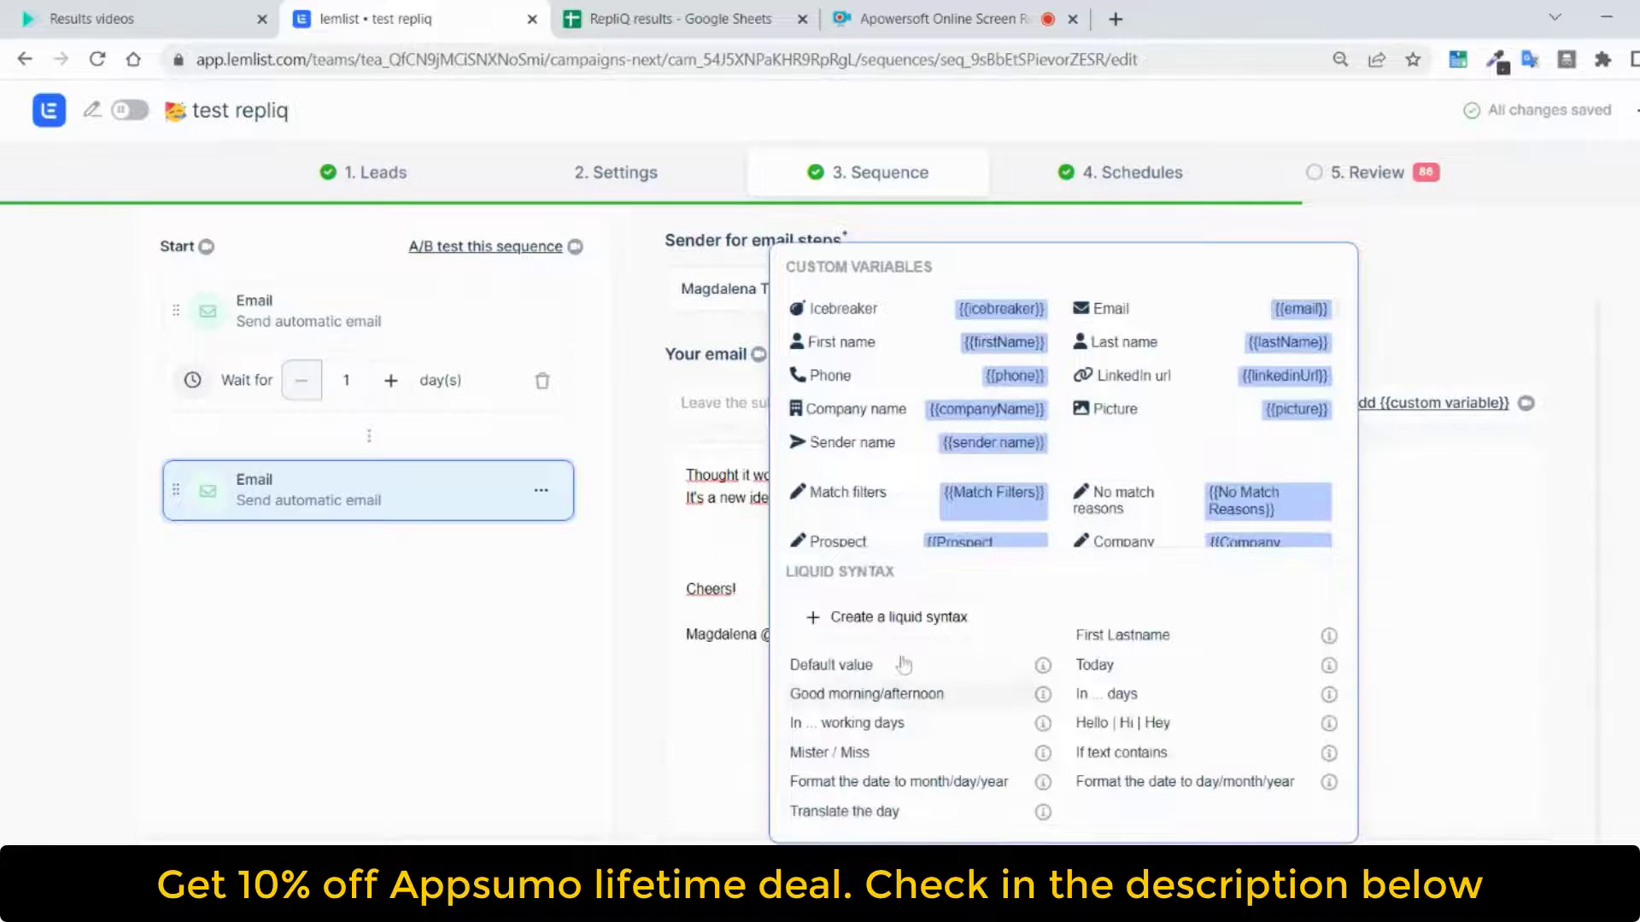
{"action": "scroll", "coordinate": [886, 475], "scroll_direction": "down", "scroll_amount": 5}
{"action": "scroll", "coordinate": [886, 475], "scroll_direction": "down", "scroll_amount": 10}
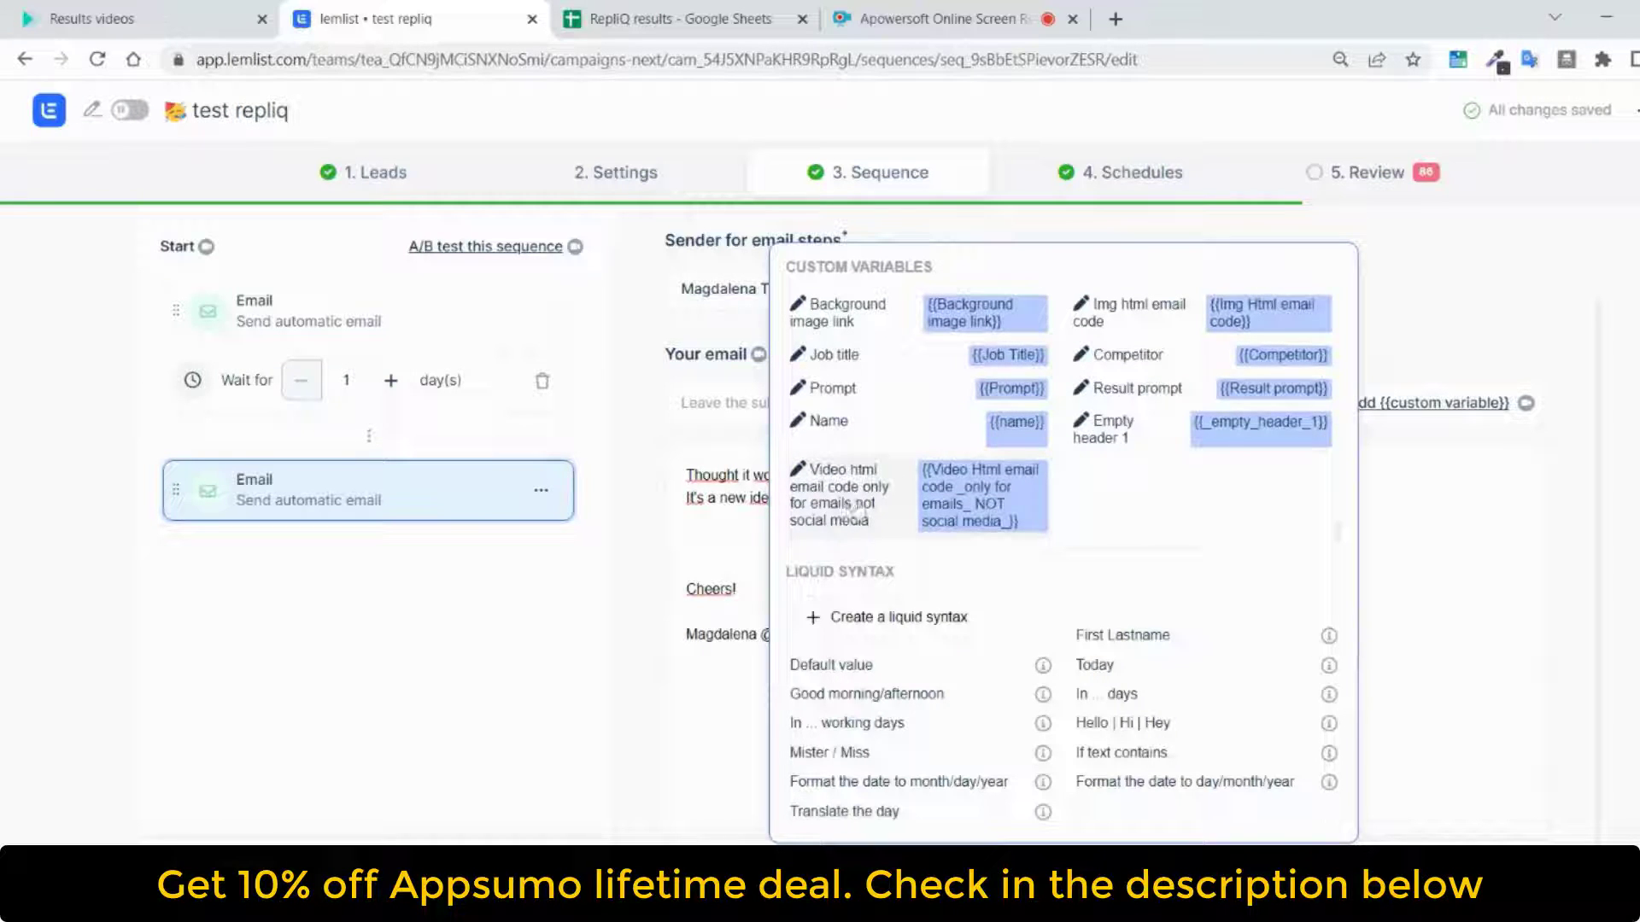
{"action": "left_click", "coordinate": [1001, 514]}
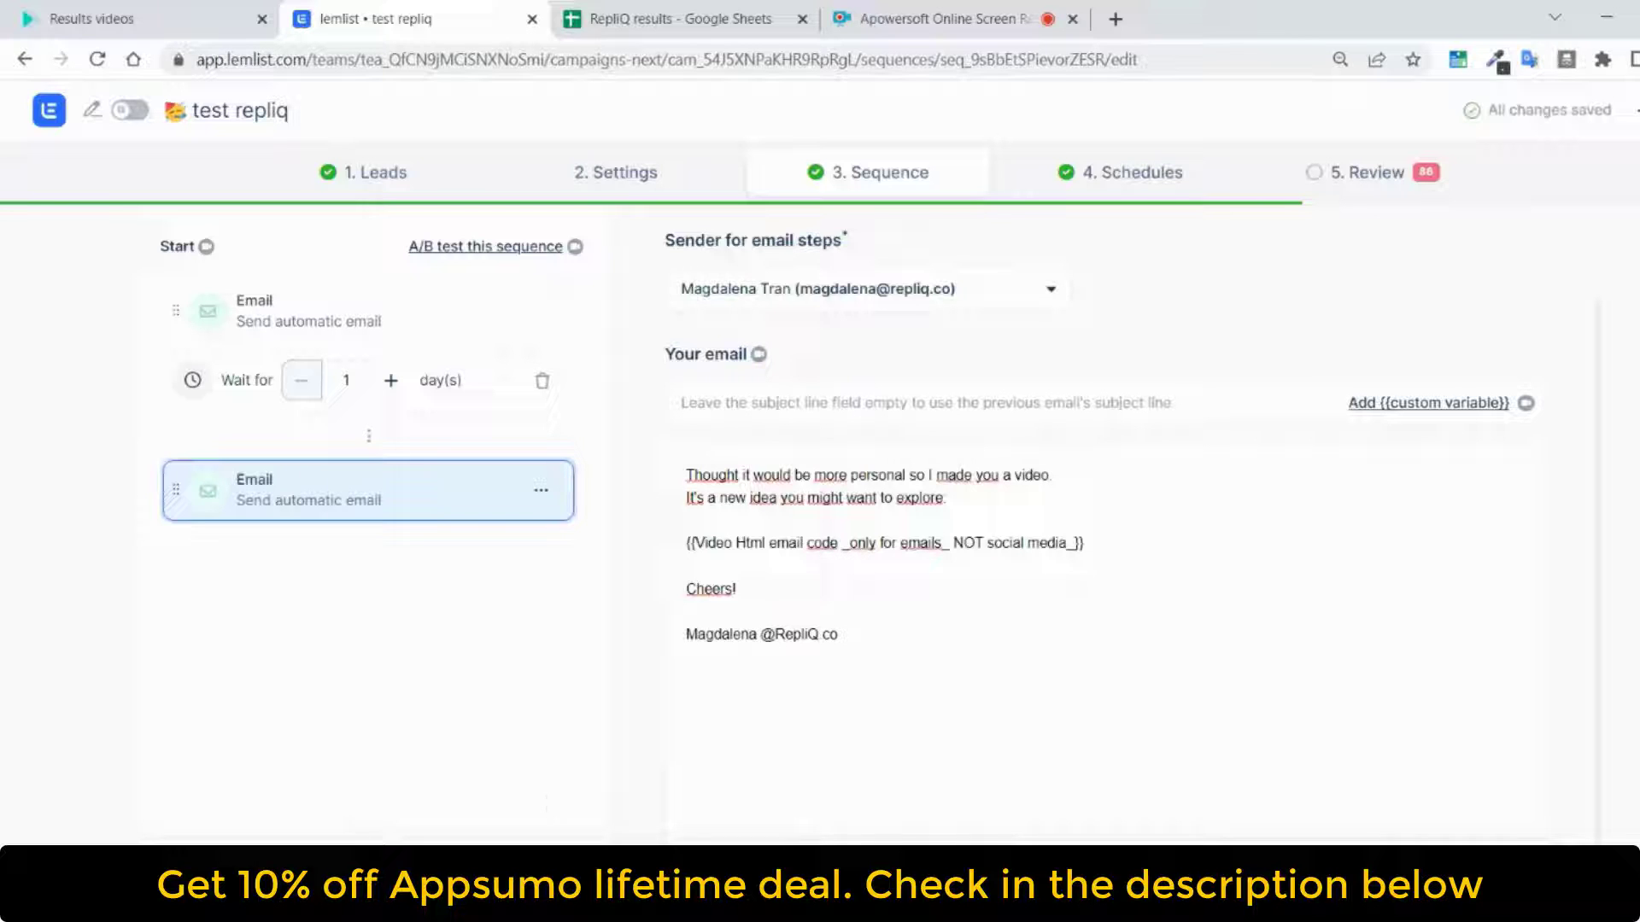
Open the campaign review and examine the personalised image and video emails for the Precise Leads and Getbenepass leads
{"action": "left_click", "coordinate": [1400, 174]}
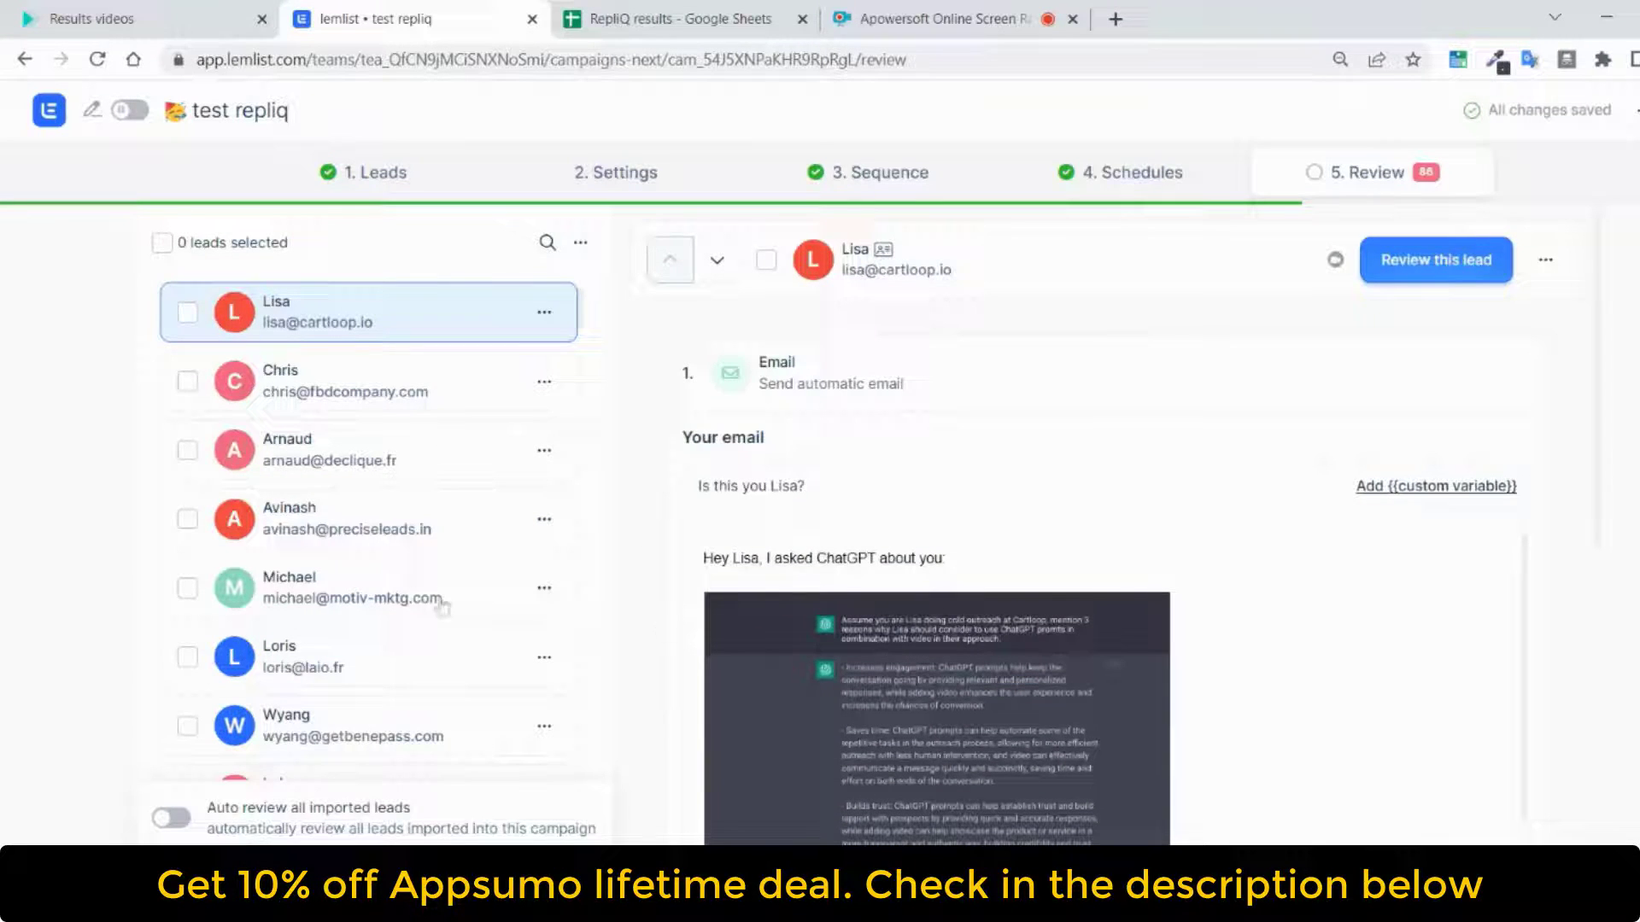
{"action": "left_click", "coordinate": [394, 538]}
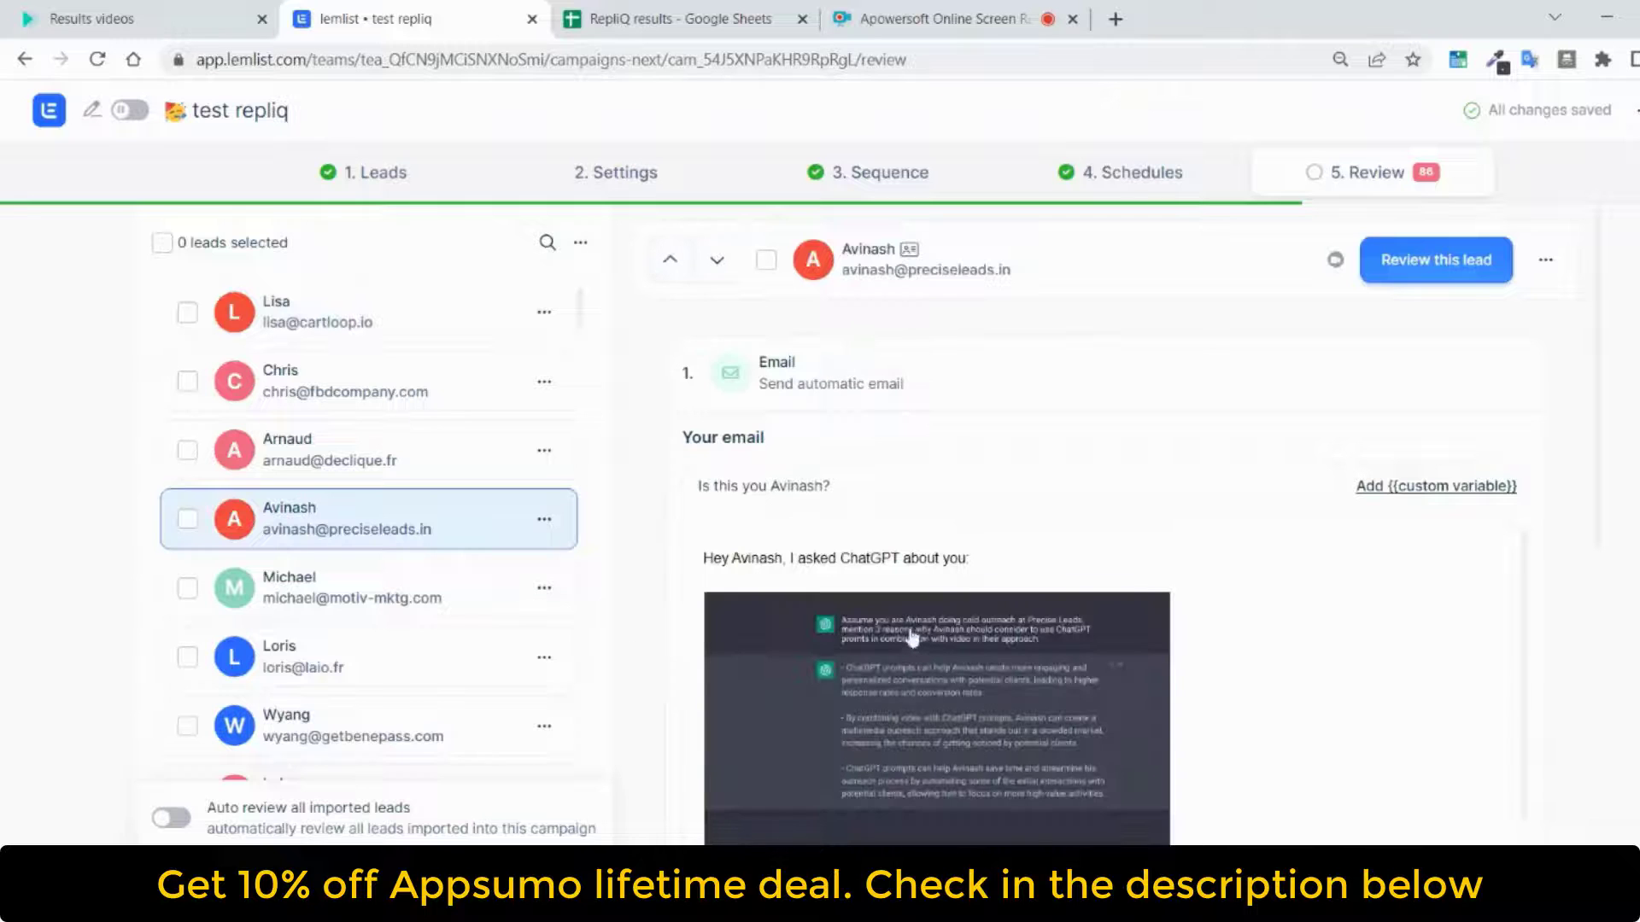
{"action": "scroll", "coordinate": [400, 598], "scroll_direction": "down", "scroll_amount": 1}
{"action": "scroll", "coordinate": [401, 598], "scroll_direction": "down", "scroll_amount": 1}
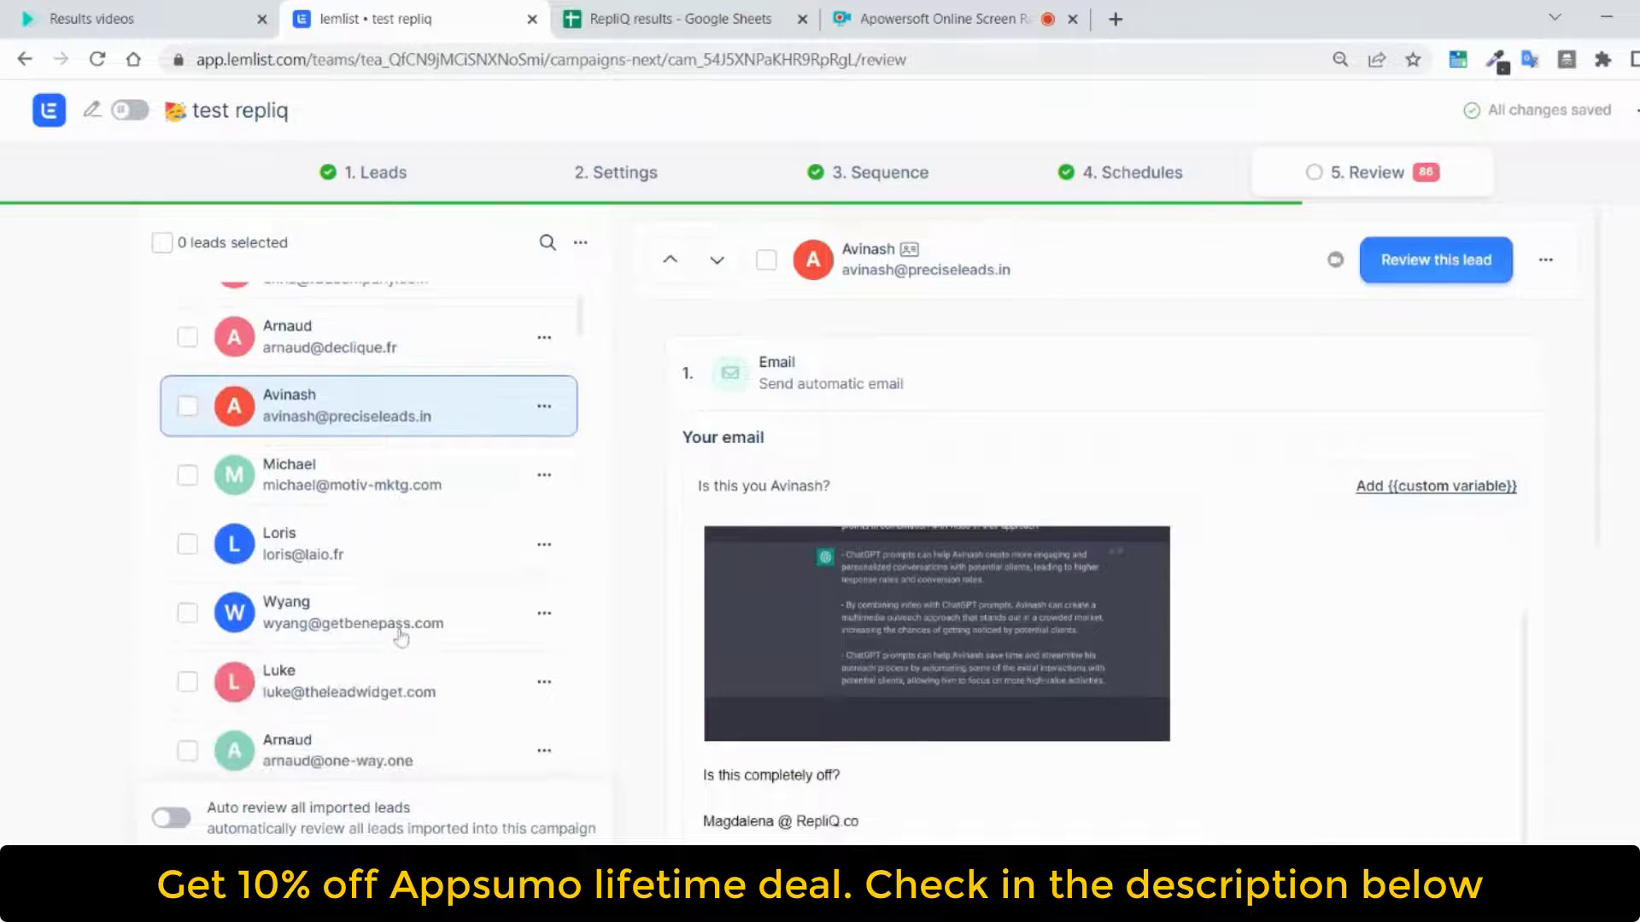
{"action": "left_click", "coordinate": [403, 622]}
{"action": "scroll", "coordinate": [1098, 703], "scroll_direction": "down", "scroll_amount": 6}
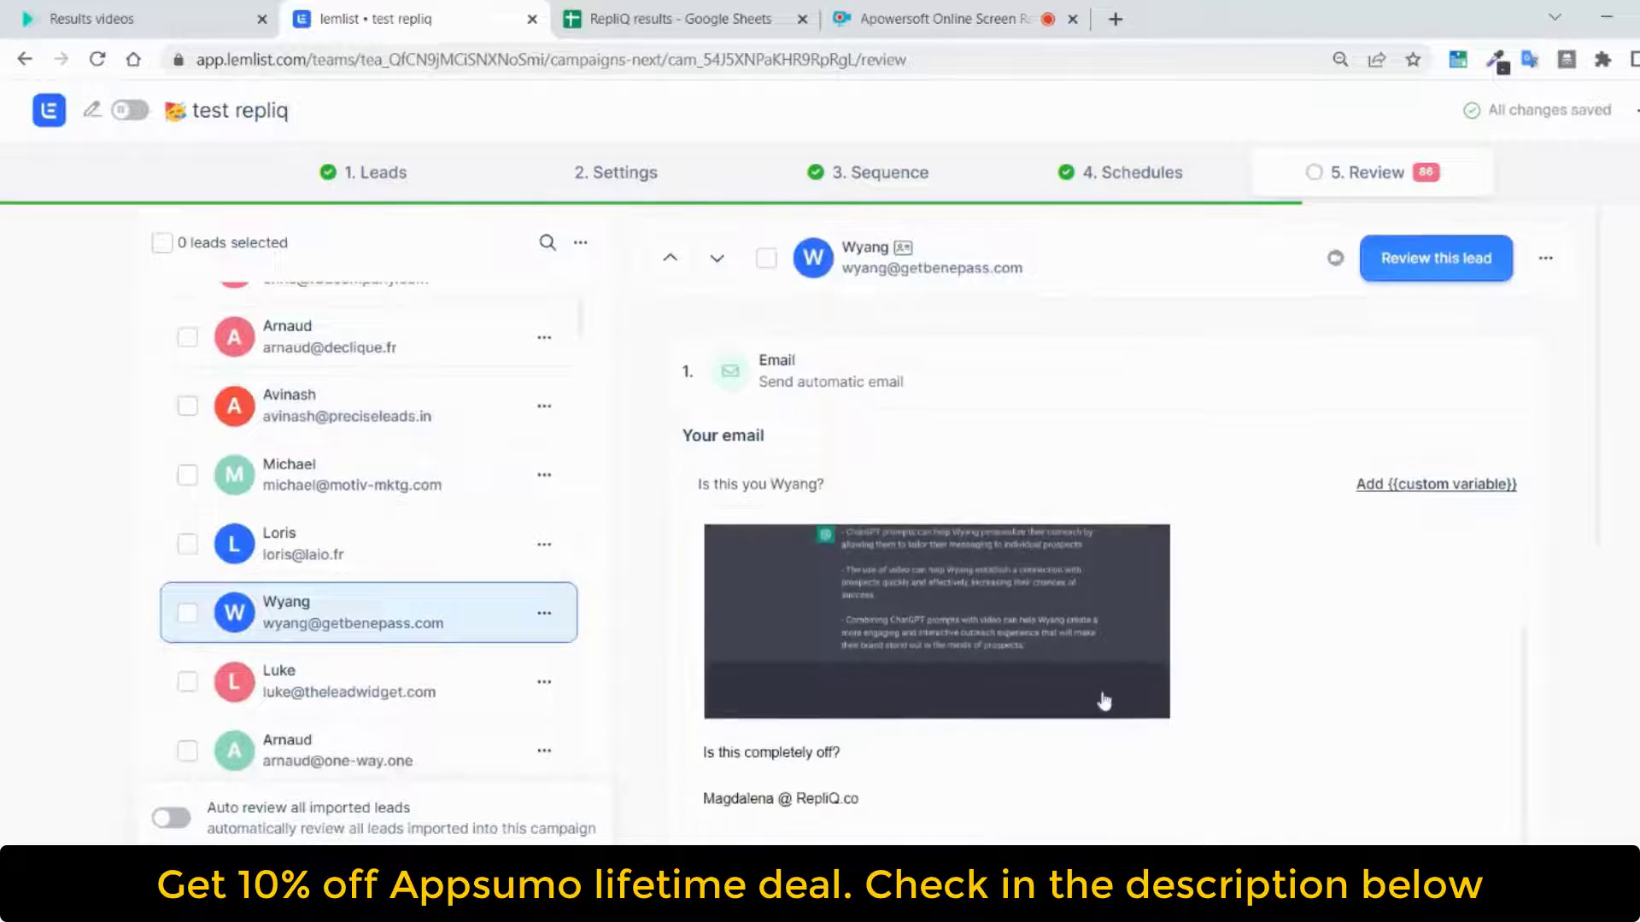
{"action": "scroll", "coordinate": [960, 615], "scroll_direction": "down", "scroll_amount": 4}
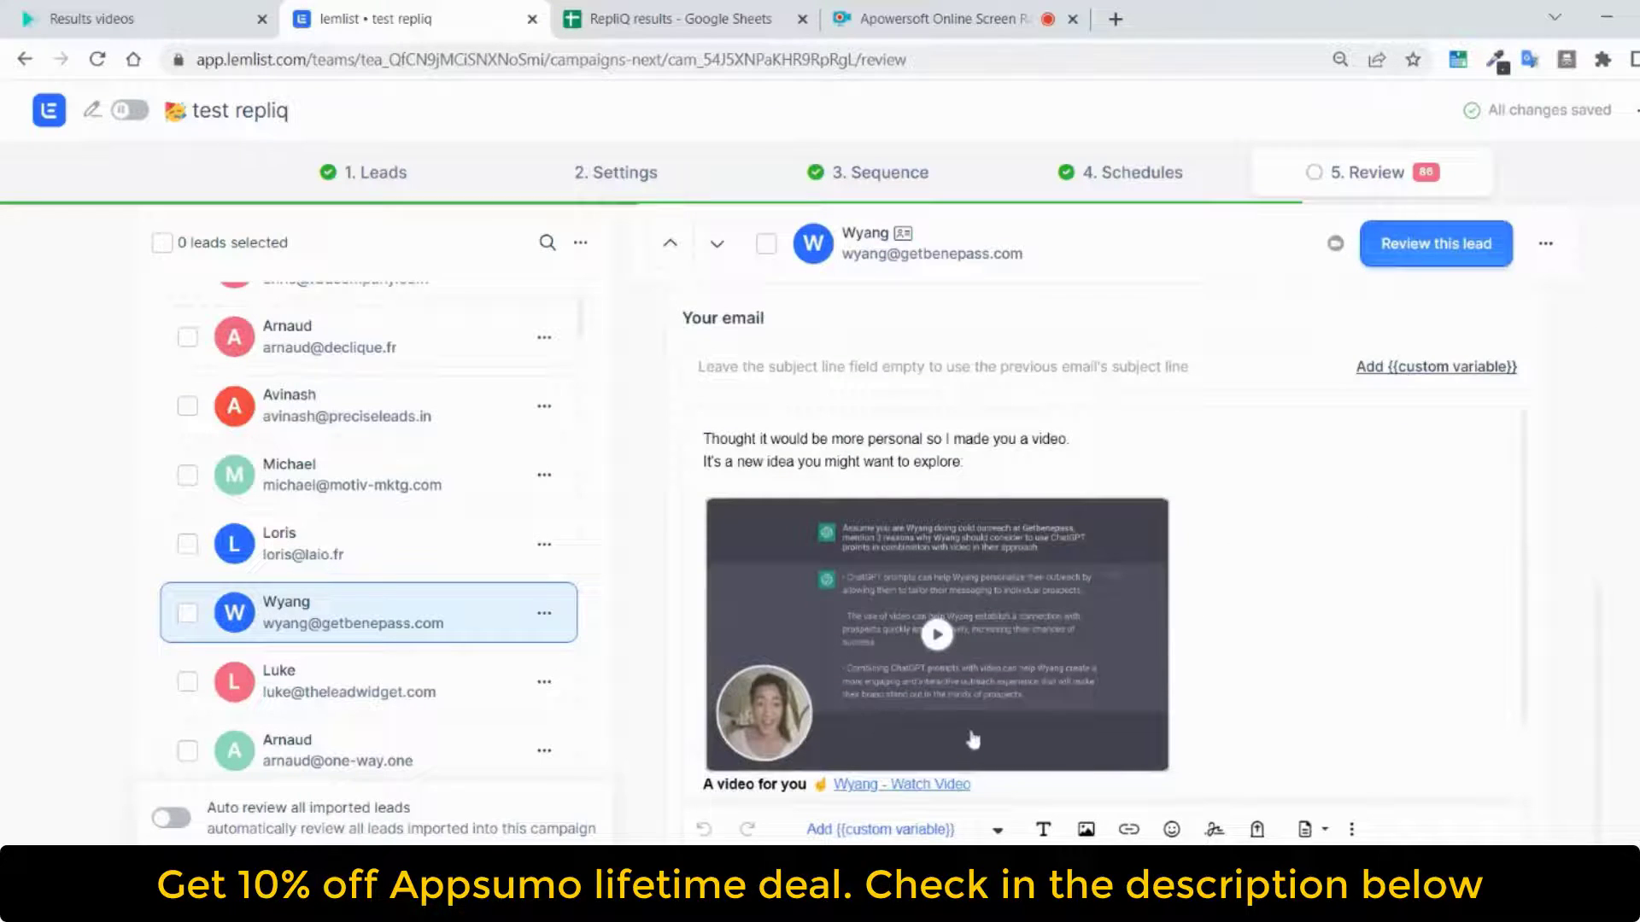
Examine the personalised video follow-up emails for the Optimum7, Digithalhelpdesk, Veltex Marketing and The Lead Widget leads
{"action": "scroll", "coordinate": [871, 674], "scroll_direction": "down", "scroll_amount": 1}
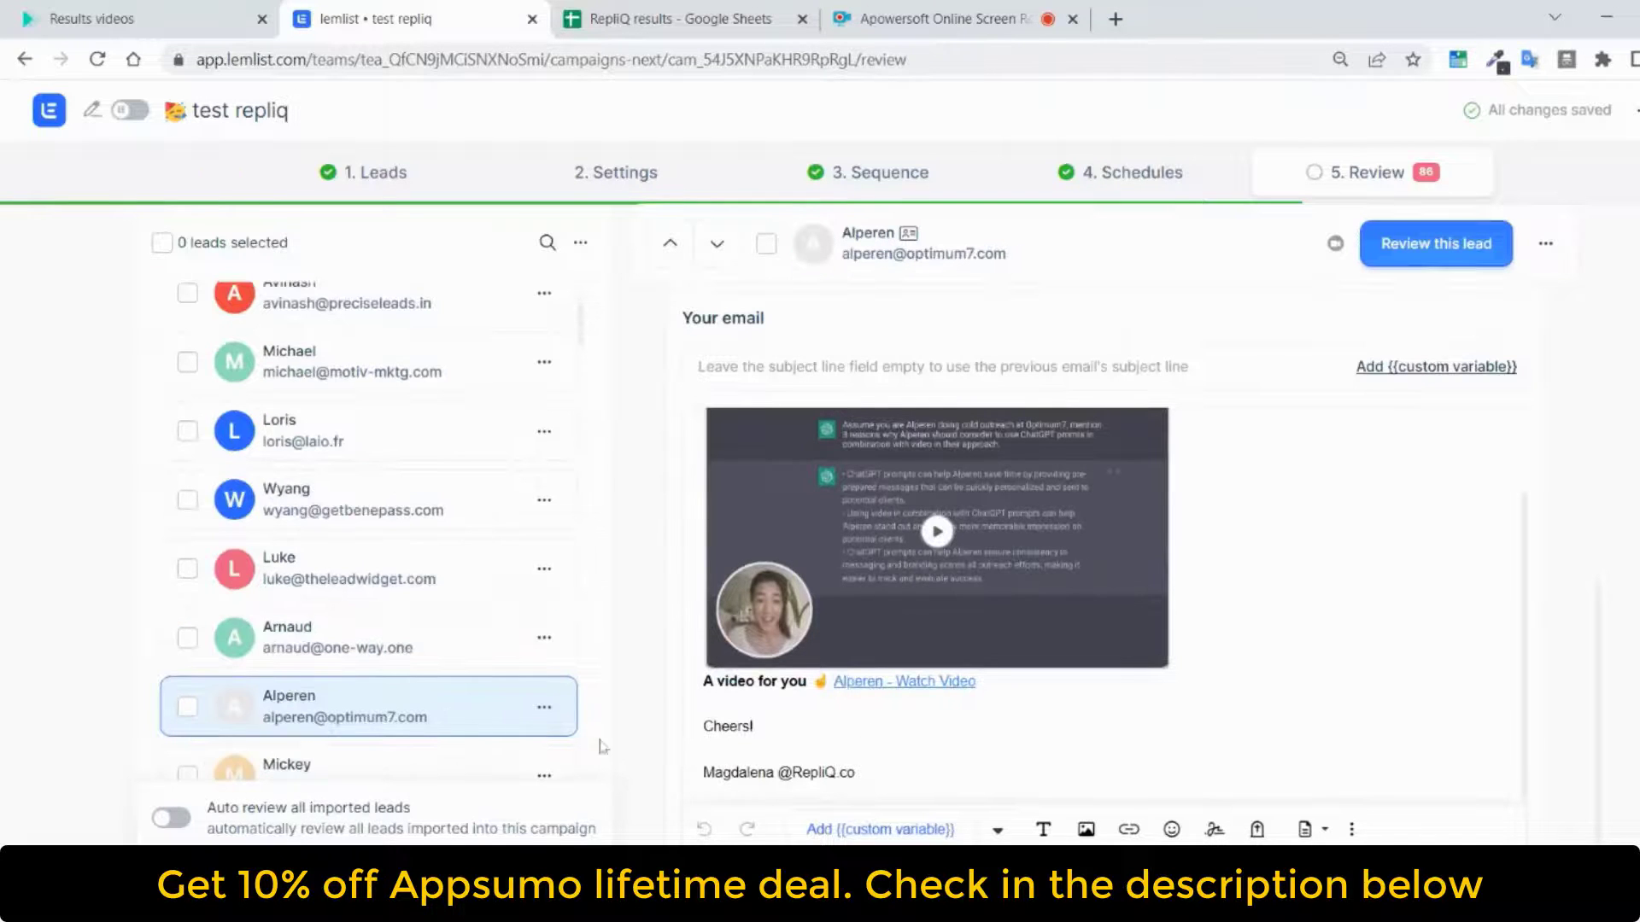
{"action": "scroll", "coordinate": [444, 763], "scroll_direction": "down", "scroll_amount": 1}
{"action": "left_click", "coordinate": [365, 675]}
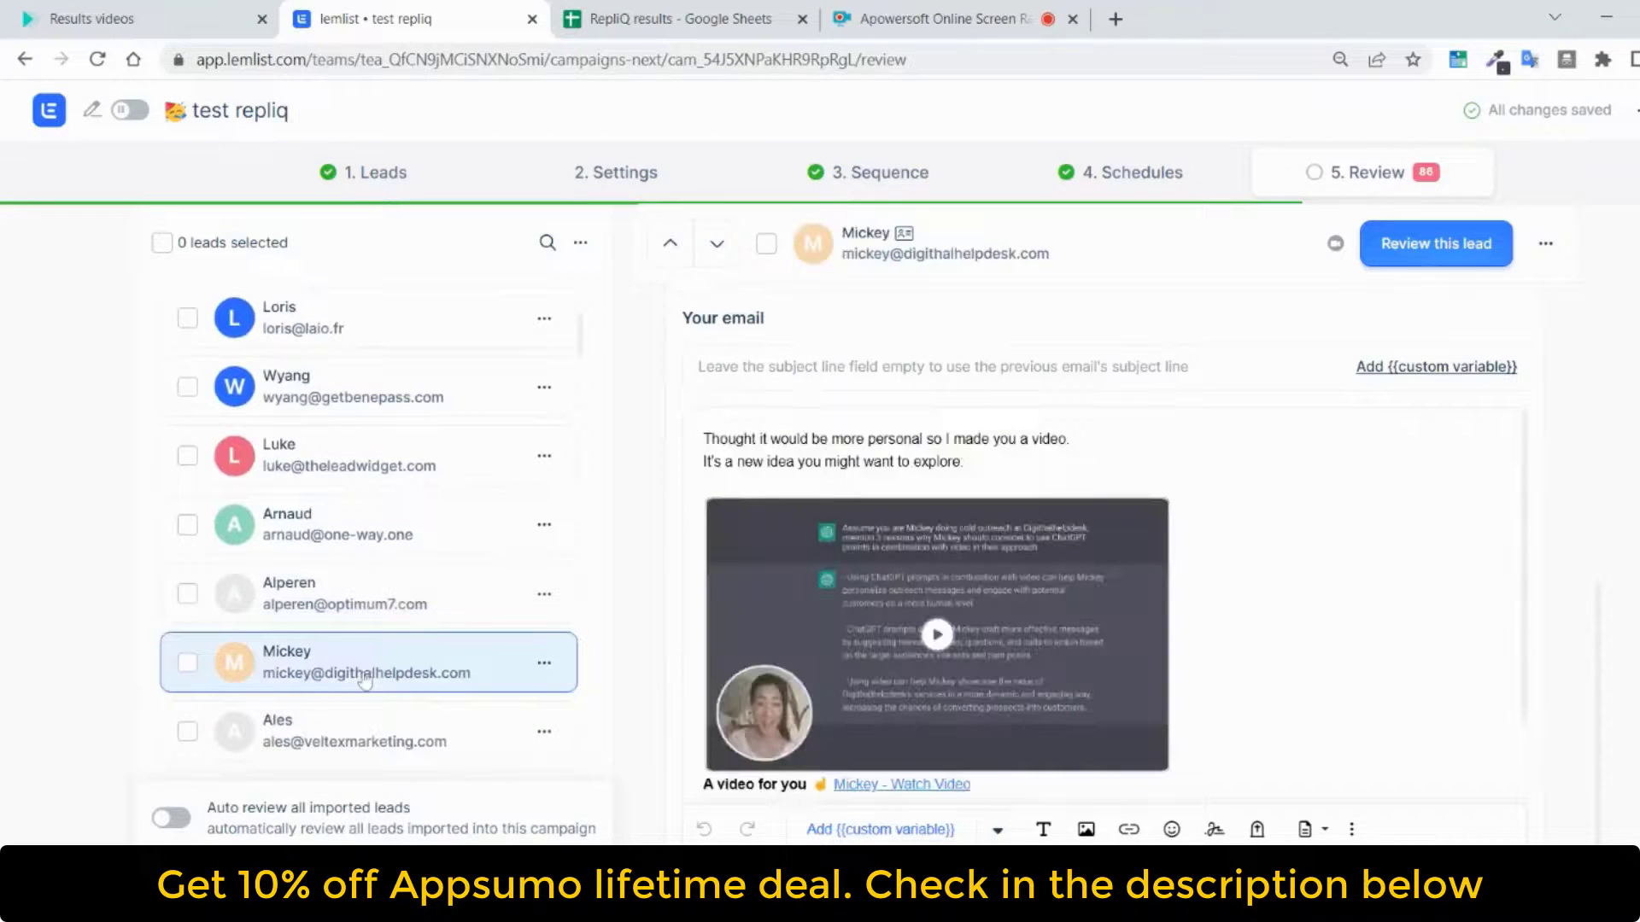
{"action": "scroll", "coordinate": [365, 675], "scroll_direction": "down", "scroll_amount": 2}
{"action": "left_click", "coordinate": [378, 633]}
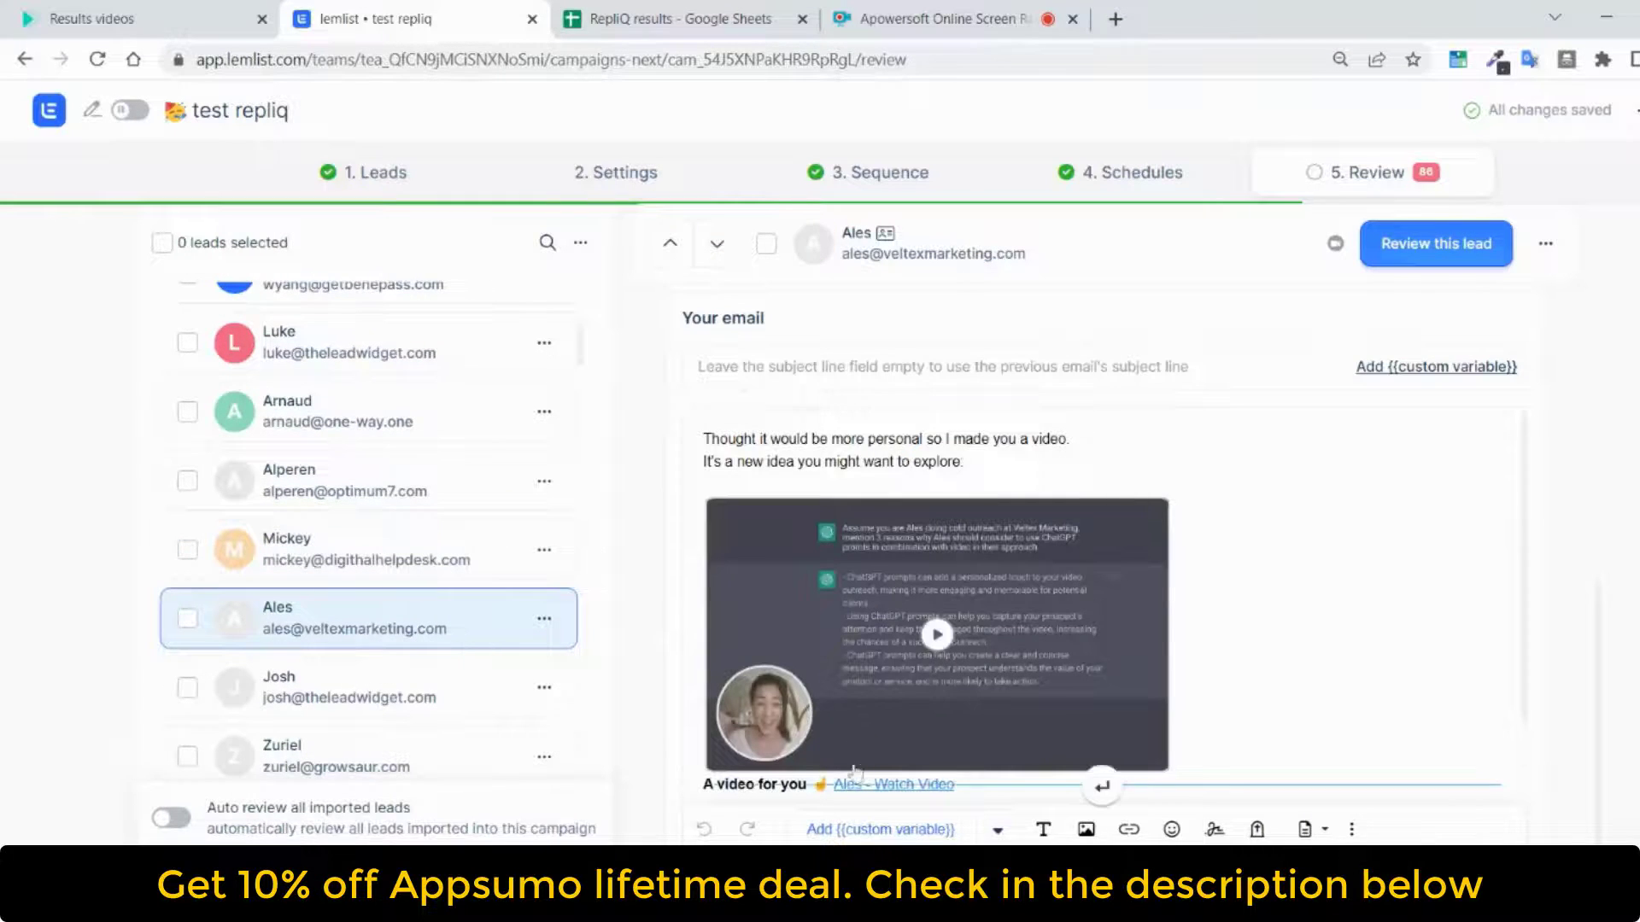
{"action": "scroll", "coordinate": [858, 773], "scroll_direction": "down", "scroll_amount": 1}
{"action": "left_click", "coordinate": [478, 706]}
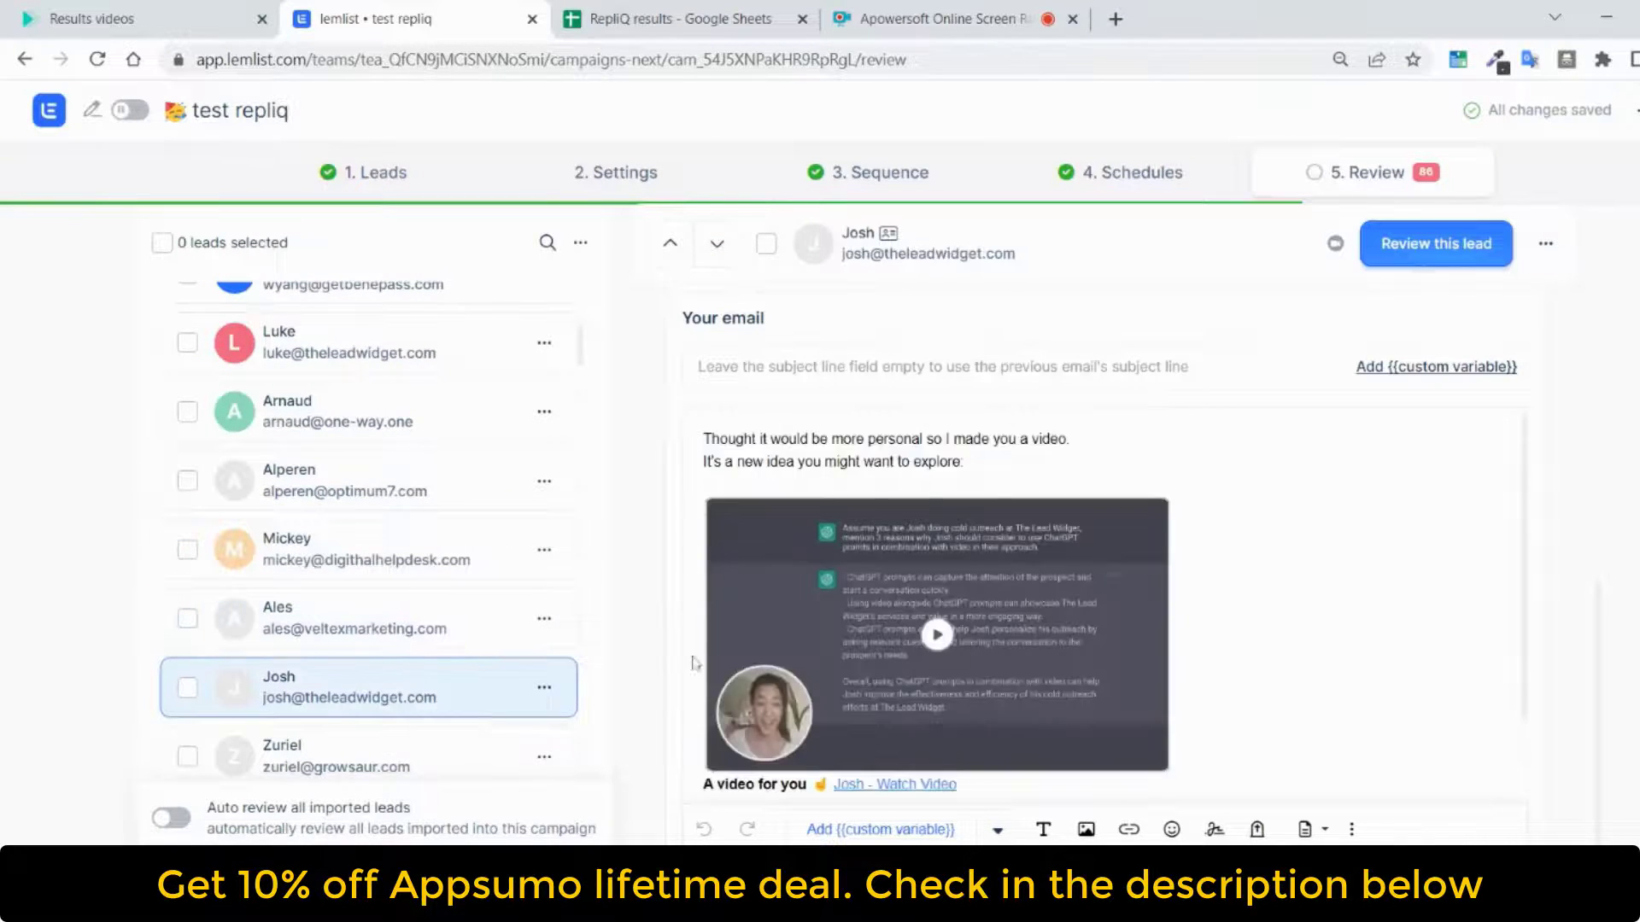
{"action": "scroll", "coordinate": [1151, 615], "scroll_direction": "down", "scroll_amount": 1}
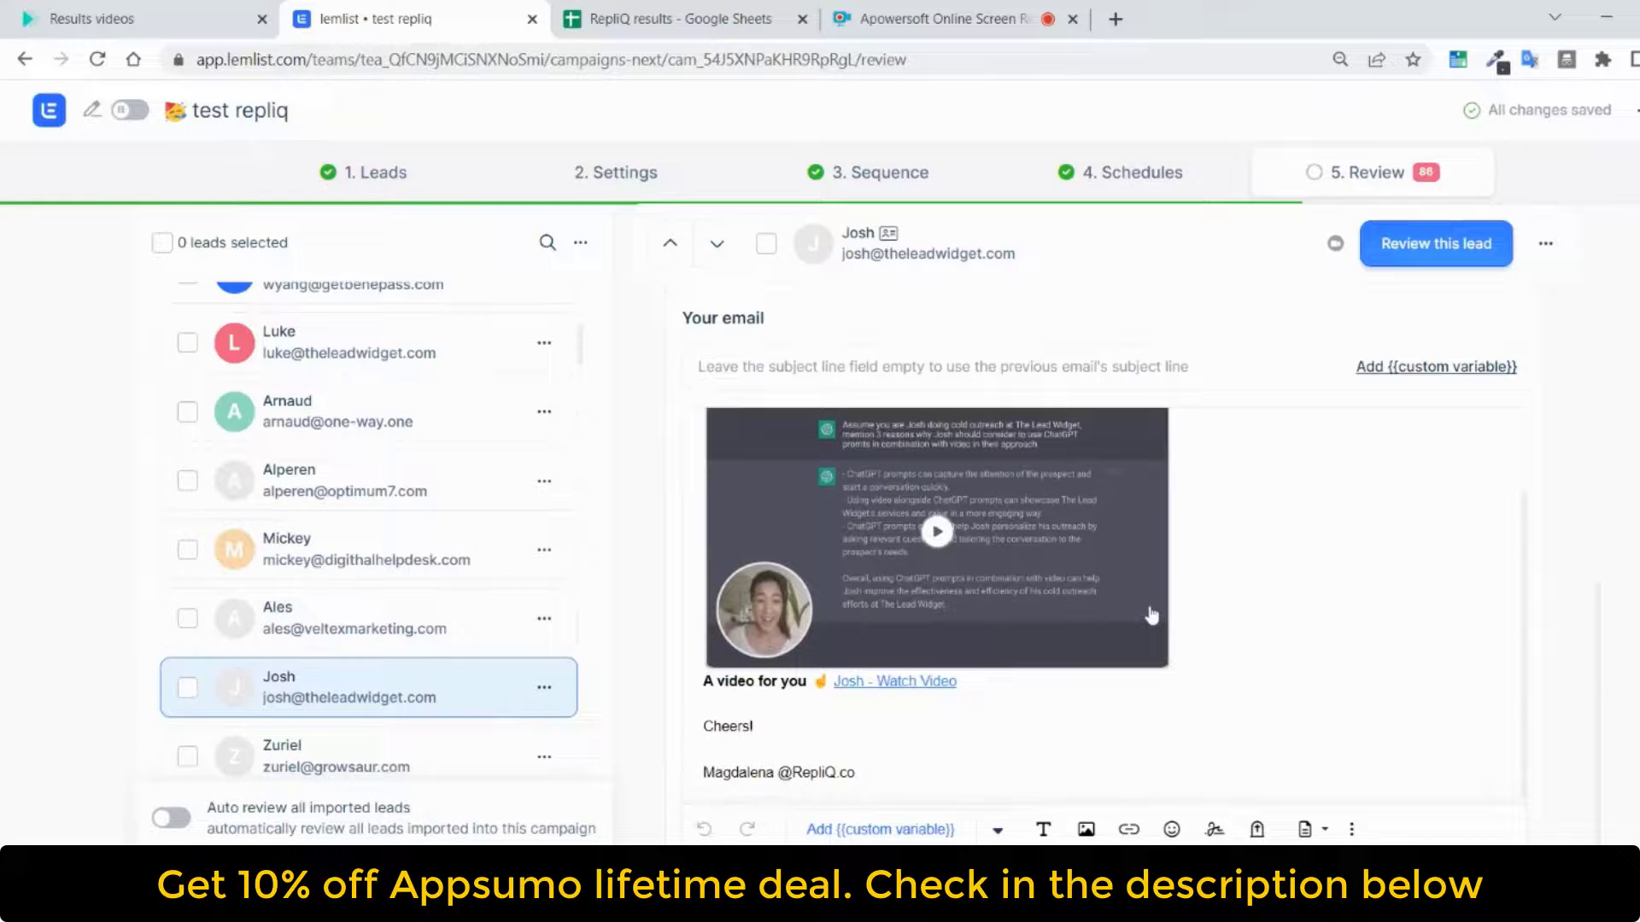